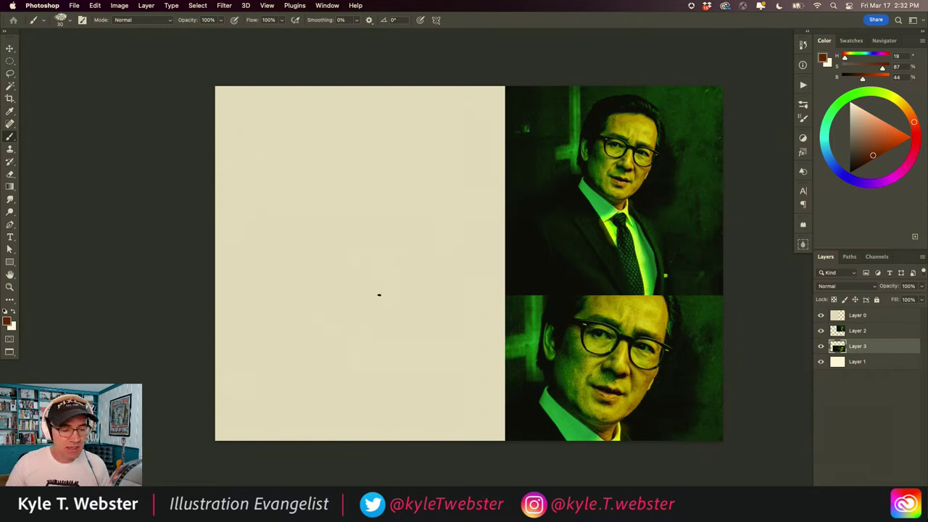
pyautogui.moveTo(378, 292); pyautogui.dragTo(387, 296)
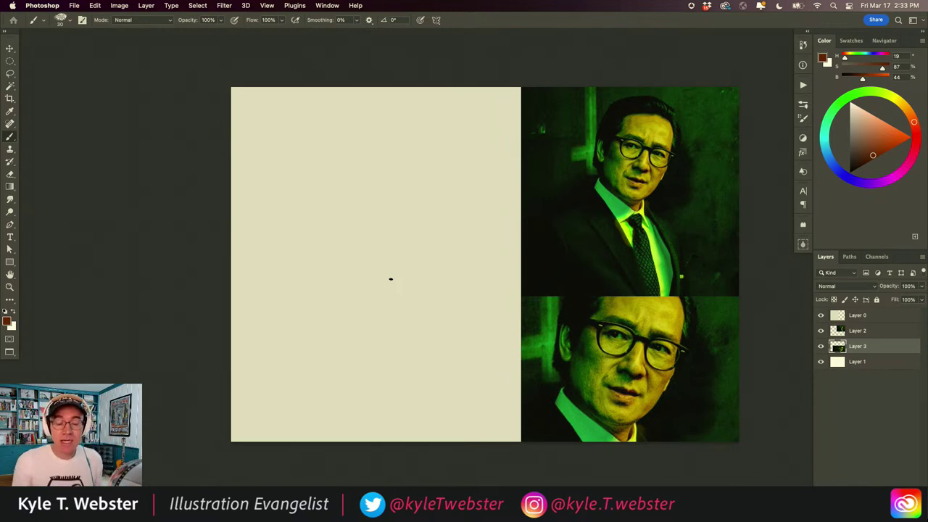
pyautogui.click(391, 241)
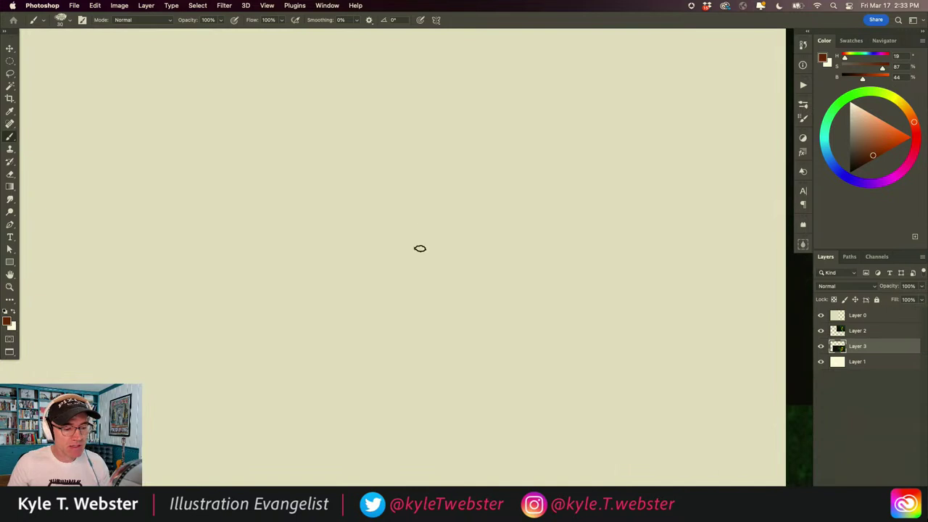
pyautogui.moveTo(414, 296)
pyautogui.mouseDown()
pyautogui.moveTo(396, 297)
pyautogui.moveTo(389, 283)
pyautogui.moveTo(398, 280)
pyautogui.mouseUp()
# Step: Add a new empty layer directly above Layer 0 for the portrait sketch
pyautogui.click(837, 317)
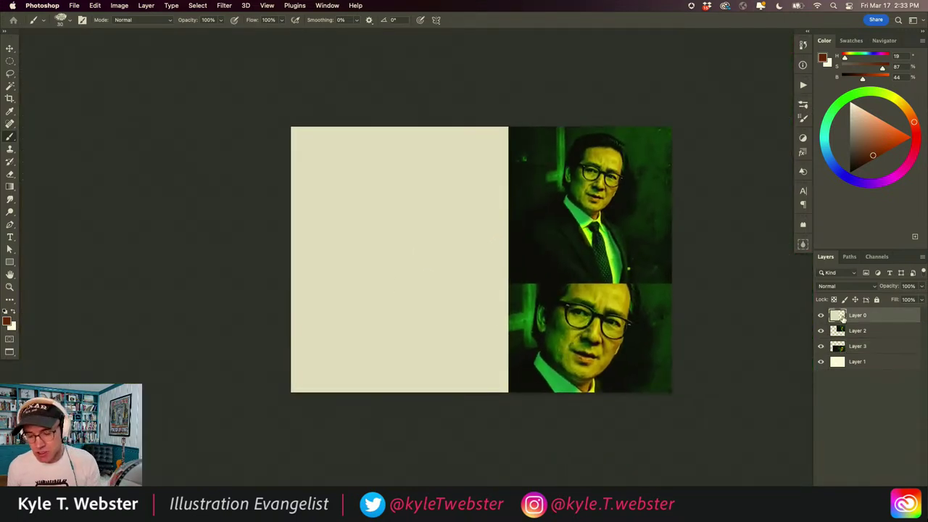
pyautogui.press('super+shift+alt+n')
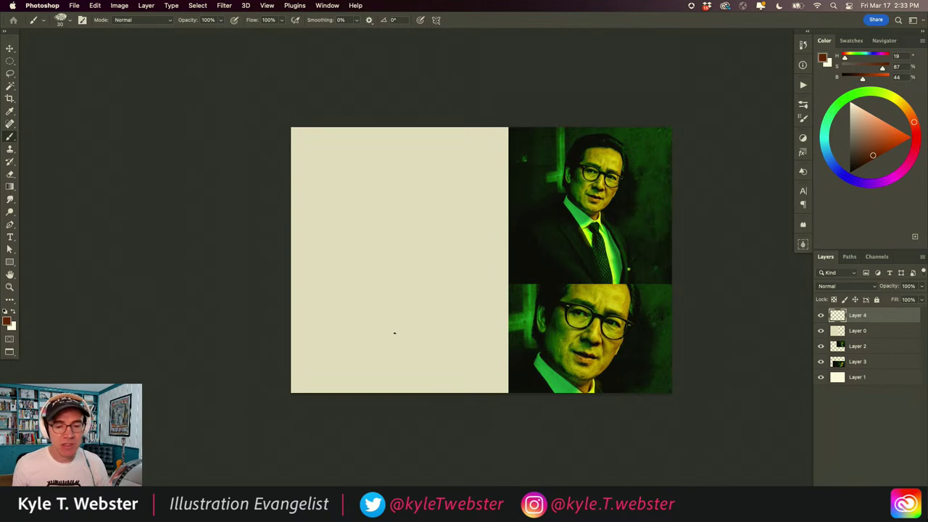
pyautogui.scroll(2, 426, 271)
pyautogui.hscroll(2, 394, 288)
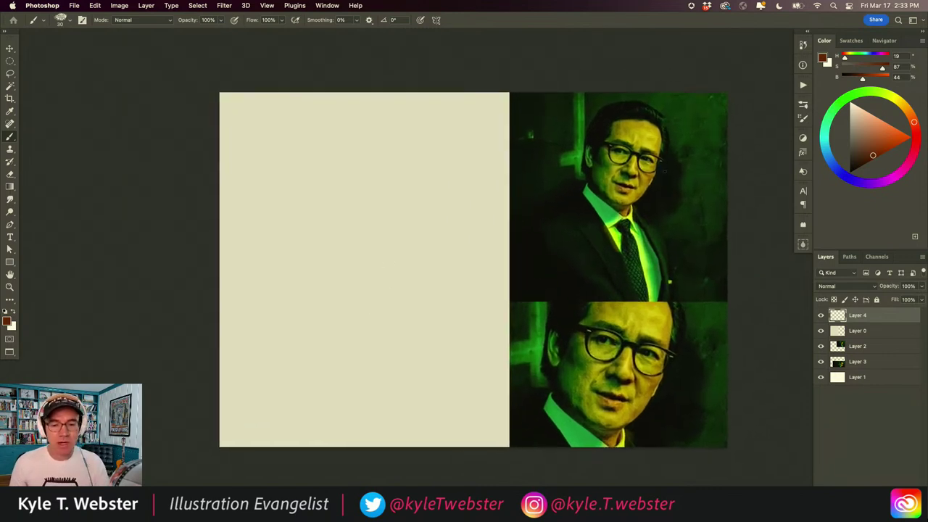
# Step: Open the Paintbox folder of the megapack brush collection, collapsing the brush group that is currently expanded
pyautogui.click(803, 104)
pyautogui.scroll(5, 686, 288)
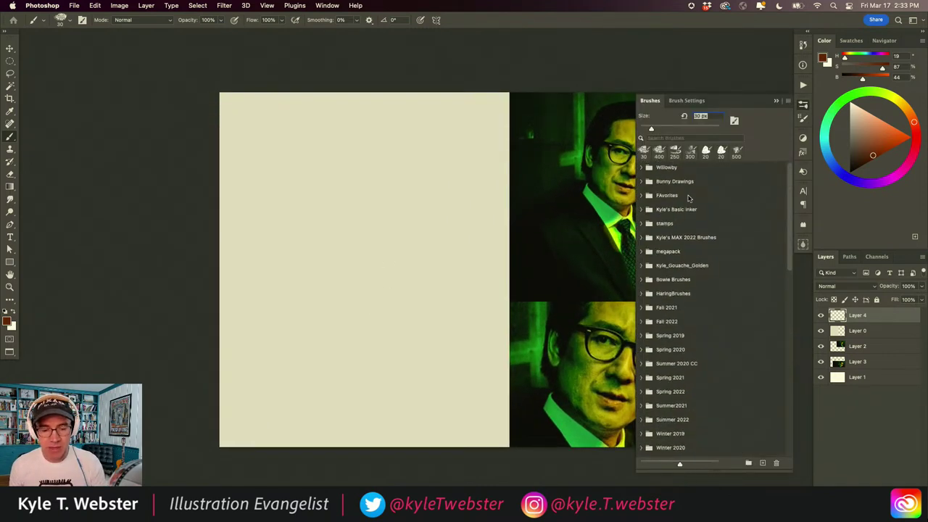
pyautogui.scroll(-1, 662, 351)
pyautogui.scroll(6, 656, 327)
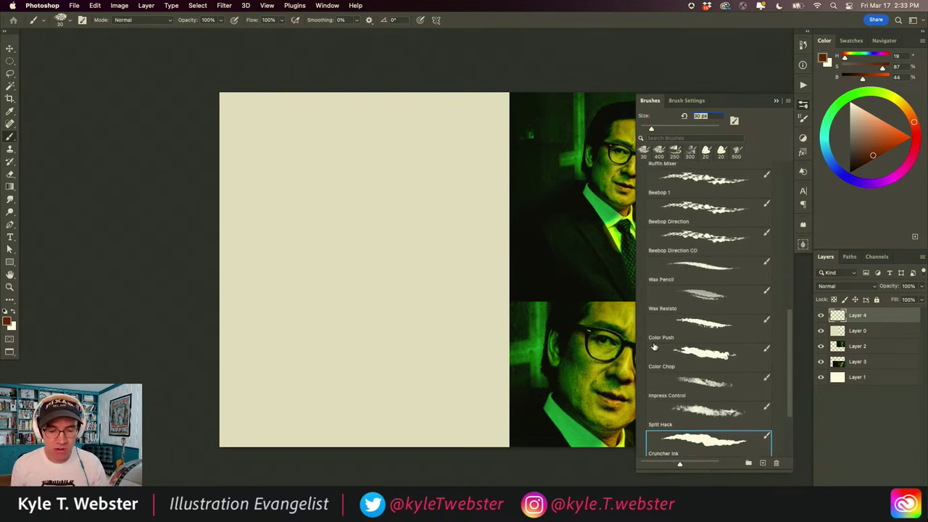
pyautogui.click(641, 277)
pyautogui.scroll(5, 664, 218)
pyautogui.scroll(2, 660, 192)
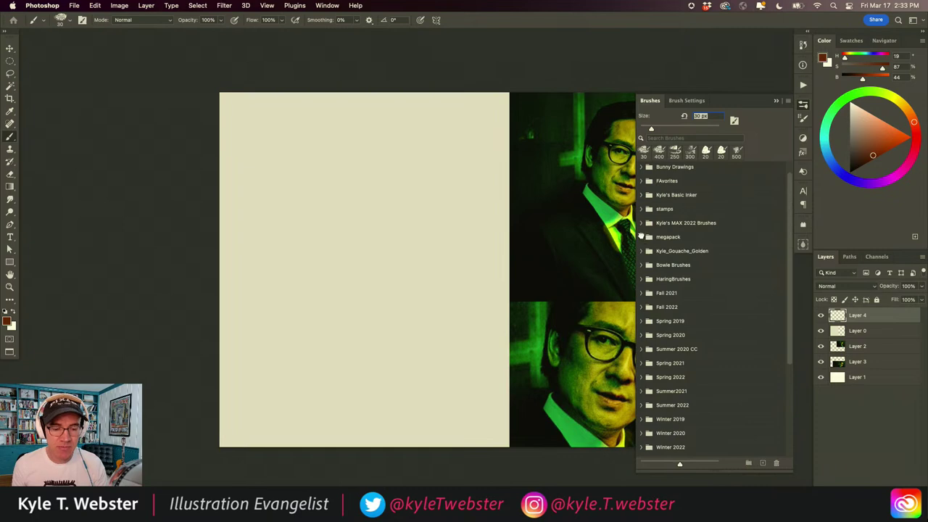
pyautogui.click(641, 237)
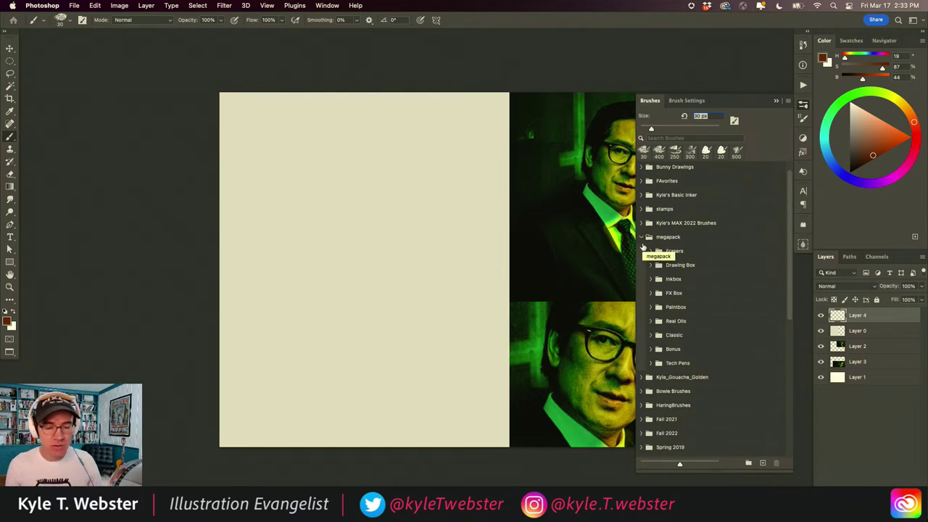
pyautogui.click(651, 307)
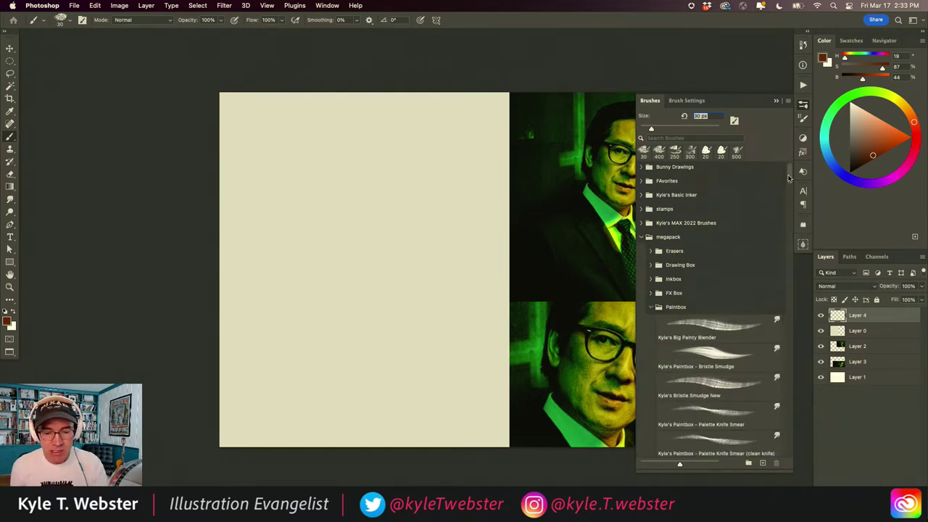
# Step: Choose the Kyle's Paintbox - Oil Soft Edge brush from the Paintbox set
pyautogui.scroll(-5, 727, 210)
pyautogui.scroll(-15, 728, 210)
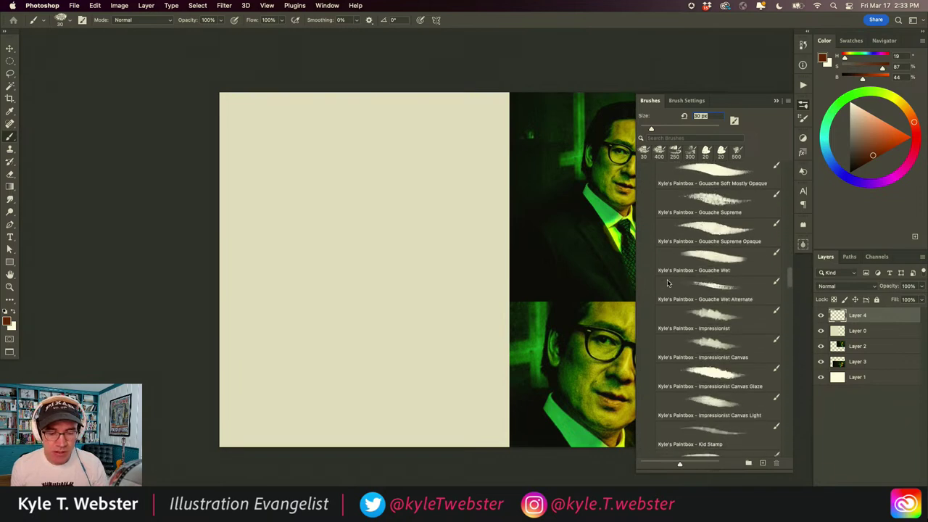
pyautogui.scroll(-10, 668, 292)
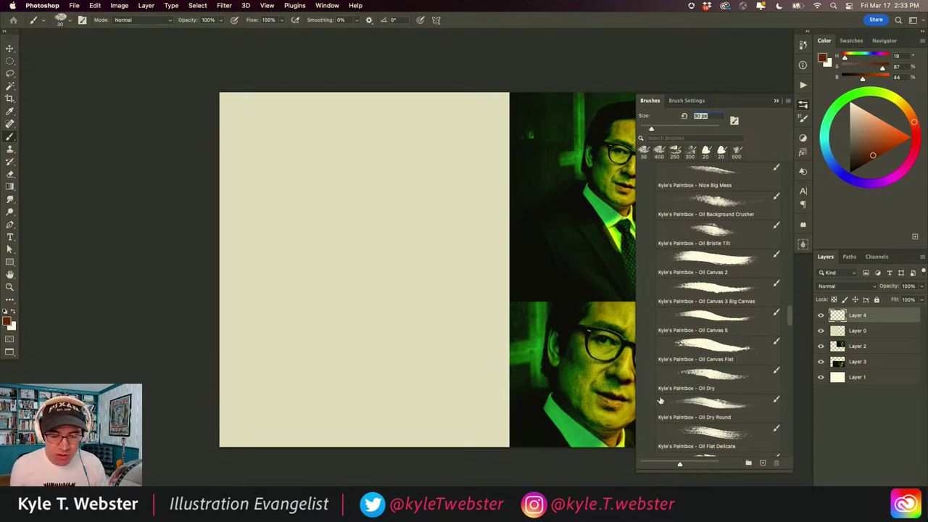
pyautogui.moveTo(788, 317); pyautogui.dragTo(650, 337)
pyautogui.scroll(-1, 650, 337)
pyautogui.scroll(-10, 650, 337)
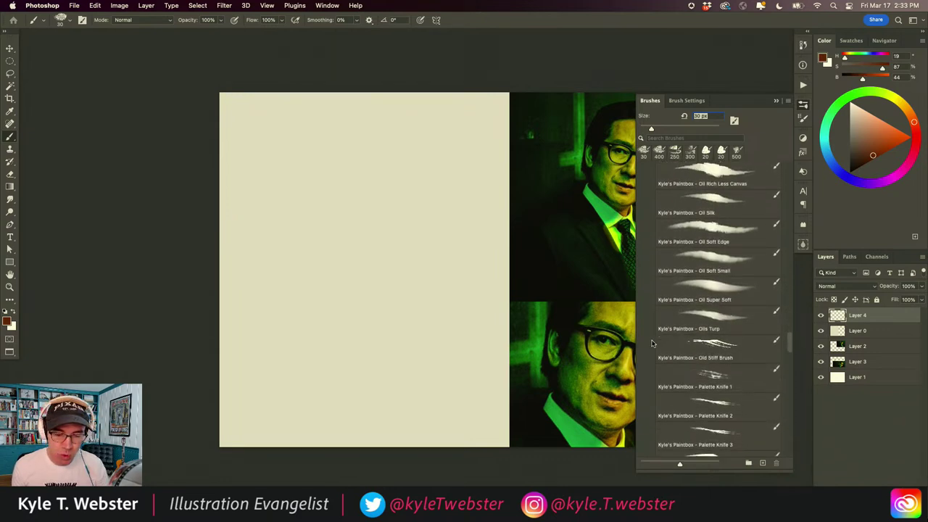
pyautogui.scroll(12, 651, 344)
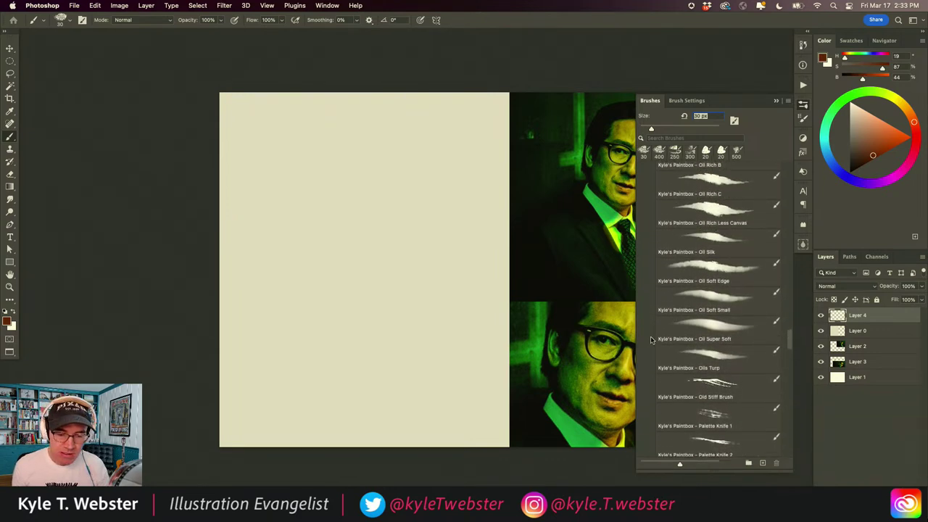
pyautogui.scroll(1, 650, 335)
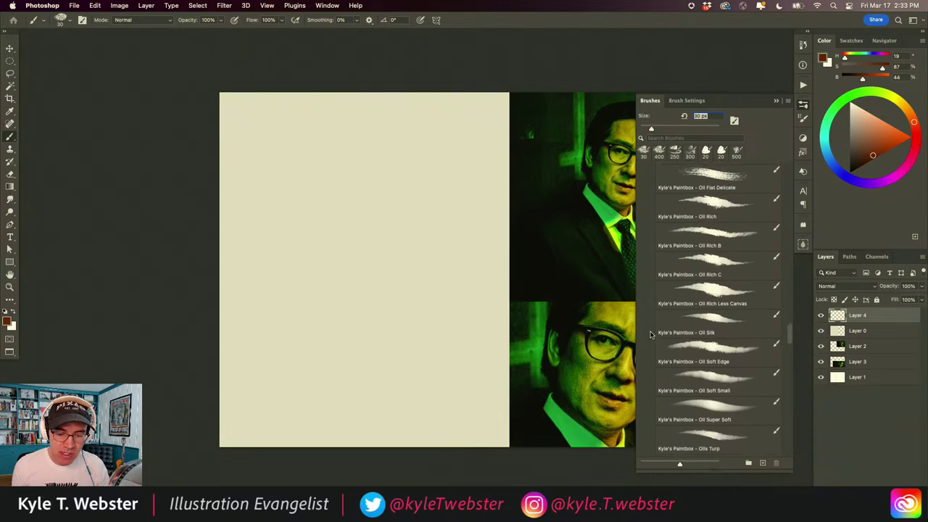
pyautogui.click(709, 344)
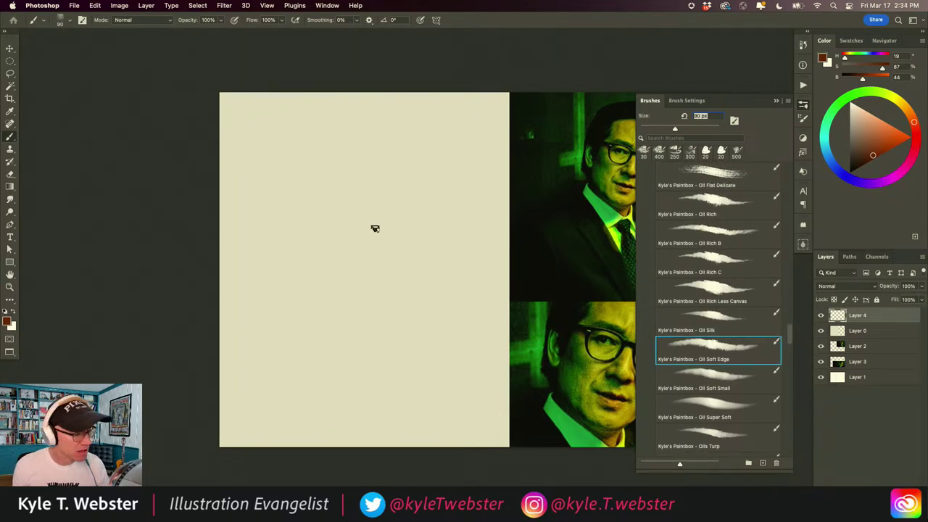
# Step: Try out the Oil Soft Edge brush with brown test strokes and hatching on the blank page, clearing them from the layer
pyautogui.moveTo(359, 190)
pyautogui.mouseDown()
pyautogui.moveTo(384, 274)
pyautogui.moveTo(350, 342)
pyautogui.moveTo(327, 352)
pyautogui.mouseUp()
pyautogui.moveTo(337, 257); pyautogui.dragTo(287, 192)
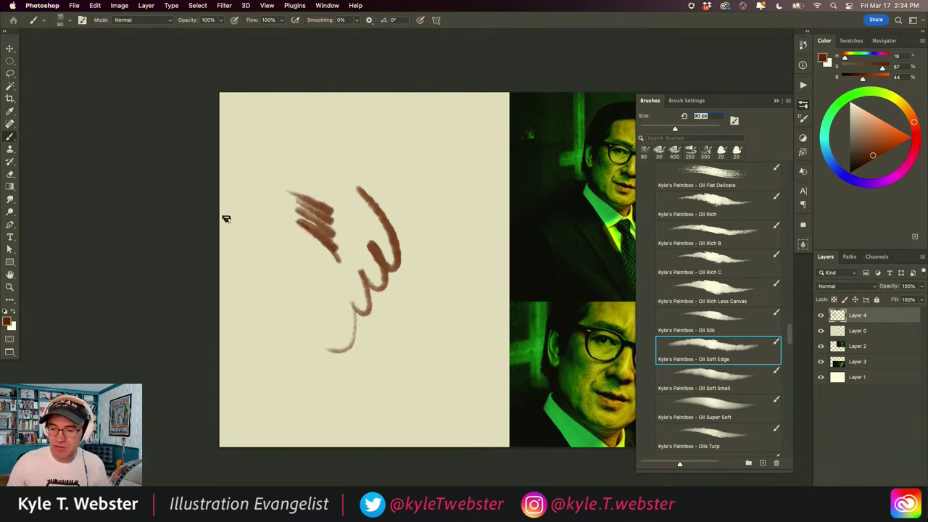
pyautogui.press('Delete')
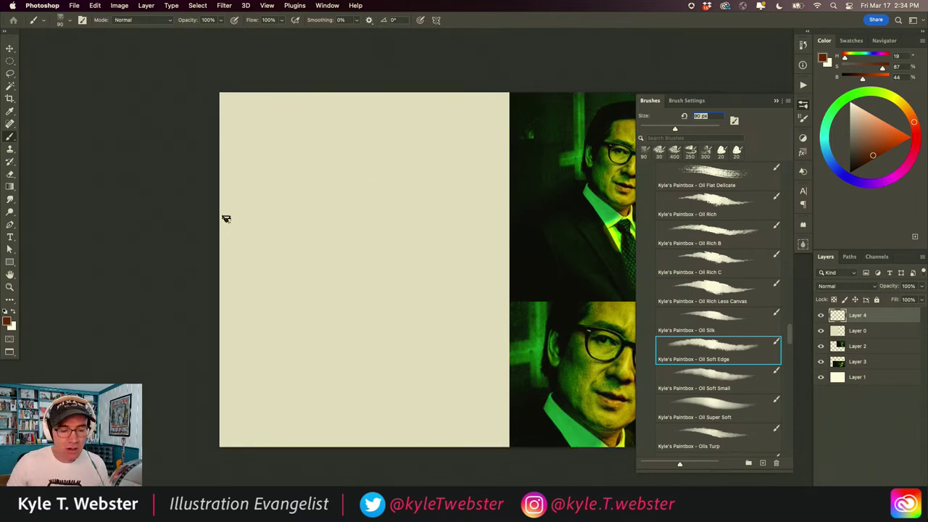
pyautogui.moveTo(407, 232); pyautogui.dragTo(423, 234)
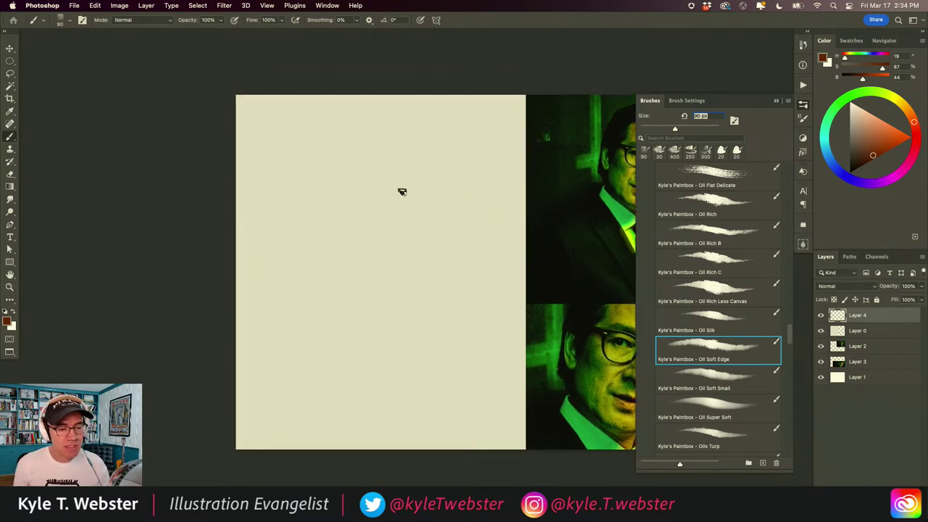
pyautogui.moveTo(426, 168)
pyautogui.mouseDown()
pyautogui.moveTo(423, 225)
pyautogui.moveTo(433, 225)
pyautogui.moveTo(408, 307)
pyautogui.mouseUp()
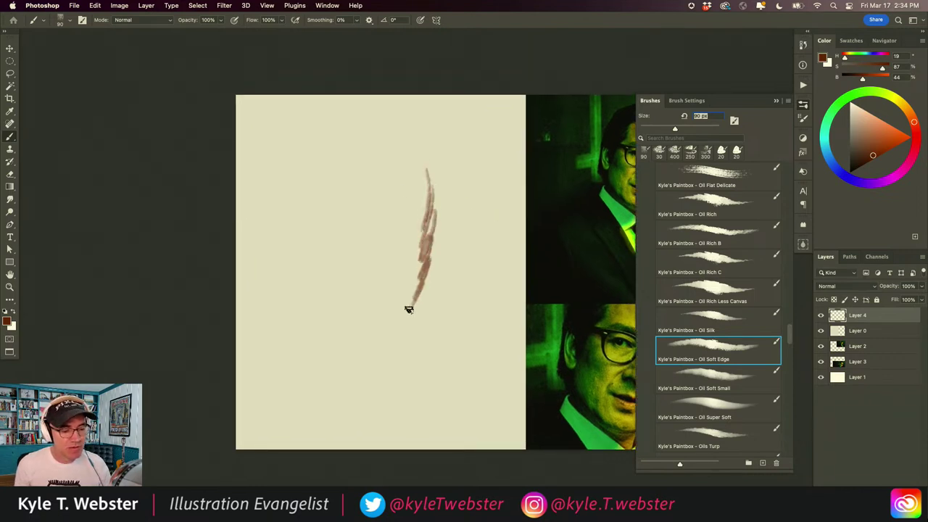
pyautogui.moveTo(392, 183)
pyautogui.mouseDown()
pyautogui.moveTo(416, 212)
pyautogui.moveTo(414, 243)
pyautogui.mouseUp()
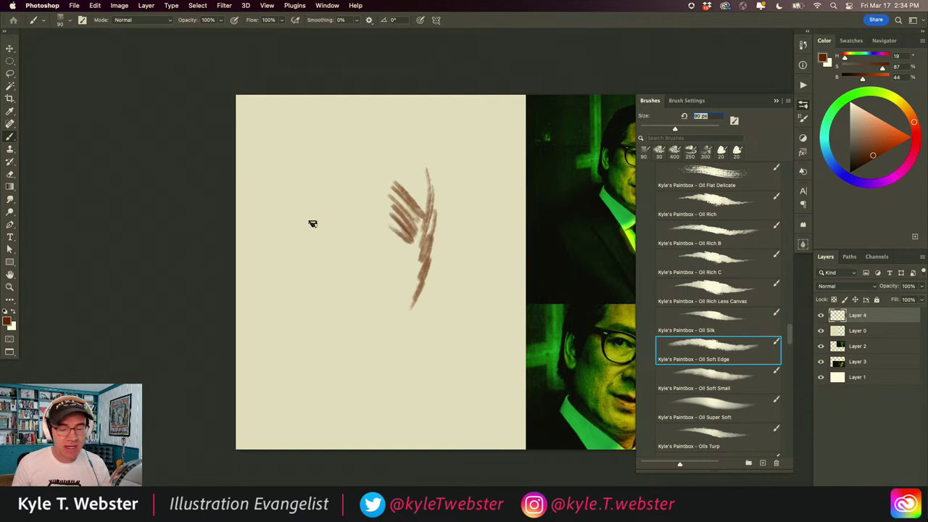
pyautogui.press('super+a')
pyautogui.press('BackSpace')
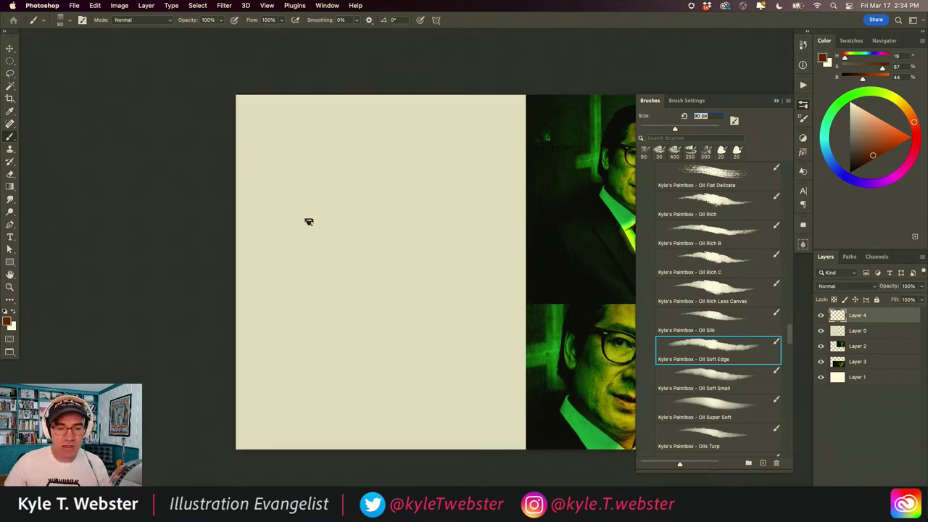
# Step: Close the brush library and loosely sketch the head's outline in the upper middle of the cream page, with a short neck stroke below the chin
pyautogui.click(779, 102)
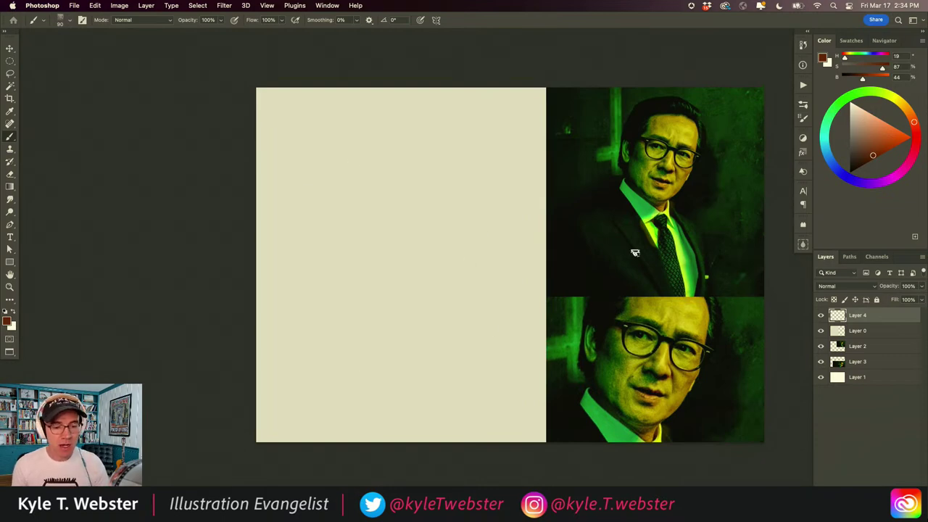
pyautogui.moveTo(456, 230)
pyautogui.mouseDown()
pyautogui.moveTo(472, 150)
pyautogui.moveTo(398, 128)
pyautogui.moveTo(366, 234)
pyautogui.mouseUp()
pyautogui.moveTo(441, 245)
pyautogui.mouseDown()
pyautogui.moveTo(403, 271)
pyautogui.moveTo(472, 170)
pyautogui.moveTo(377, 143)
pyautogui.moveTo(374, 251)
pyautogui.moveTo(394, 257)
pyautogui.moveTo(385, 255)
pyautogui.moveTo(446, 191)
pyautogui.moveTo(428, 287)
pyautogui.mouseUp()
pyautogui.moveTo(458, 206)
pyautogui.mouseDown()
pyautogui.moveTo(415, 270)
pyautogui.moveTo(466, 207)
pyautogui.moveTo(387, 134)
pyautogui.moveTo(468, 158)
pyautogui.moveTo(363, 149)
pyautogui.moveTo(387, 273)
pyautogui.moveTo(403, 259)
pyautogui.moveTo(367, 230)
pyautogui.moveTo(360, 274)
pyautogui.moveTo(360, 251)
pyautogui.moveTo(418, 313)
pyautogui.mouseUp()
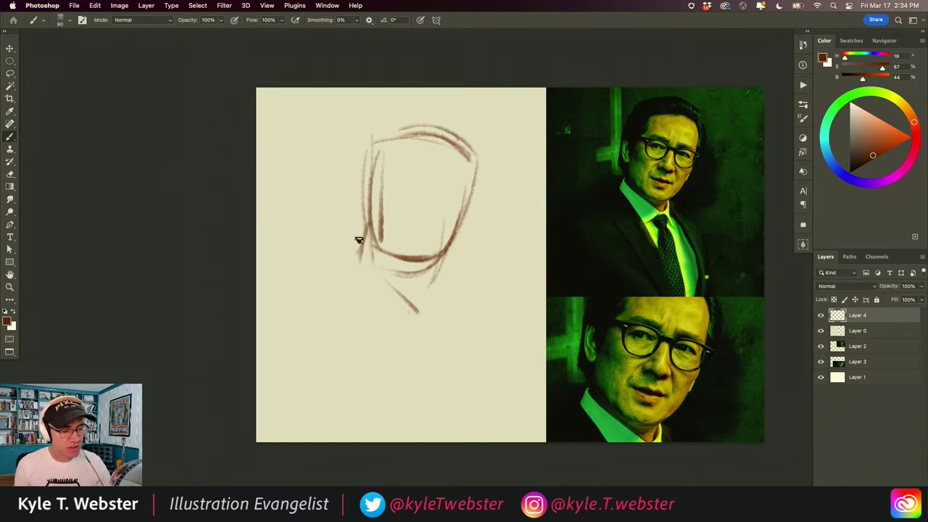
# Step: Sketch a long diagonal neck-and-shoulder line running from the left side of the jaw down toward the page's left edge
pyautogui.moveTo(362, 240); pyautogui.dragTo(300, 335)
pyautogui.moveTo(324, 300); pyautogui.dragTo(305, 327)
pyautogui.moveTo(359, 243); pyautogui.dragTo(277, 350)
pyautogui.moveTo(308, 319); pyautogui.dragTo(369, 208)
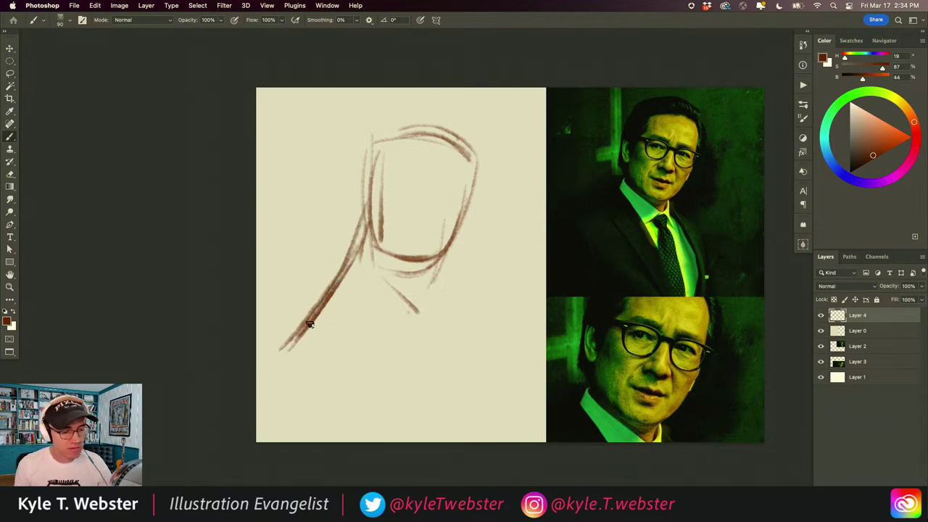
# Step: Strengthen the face outline along its left side, hairline and jaw, and add a slanted centre line from the forehead to the chin
pyautogui.moveTo(363, 241)
pyautogui.mouseDown()
pyautogui.moveTo(395, 140)
pyautogui.moveTo(391, 171)
pyautogui.mouseUp()
pyautogui.moveTo(564, 237)
pyautogui.mouseDown()
pyautogui.moveTo(616, 185)
pyautogui.moveTo(649, 116)
pyautogui.mouseUp()
pyautogui.press('super+z')
pyautogui.moveTo(359, 242); pyautogui.dragTo(389, 154)
pyautogui.moveTo(456, 142)
pyautogui.mouseDown()
pyautogui.moveTo(386, 144)
pyautogui.moveTo(439, 140)
pyautogui.moveTo(407, 148)
pyautogui.moveTo(444, 144)
pyautogui.moveTo(467, 157)
pyautogui.moveTo(389, 147)
pyautogui.moveTo(446, 176)
pyautogui.moveTo(461, 174)
pyautogui.moveTo(462, 206)
pyautogui.moveTo(467, 155)
pyautogui.moveTo(451, 241)
pyautogui.moveTo(465, 199)
pyautogui.moveTo(425, 269)
pyautogui.moveTo(430, 258)
pyautogui.moveTo(391, 252)
pyautogui.moveTo(428, 253)
pyautogui.moveTo(366, 229)
pyautogui.mouseUp()
pyautogui.moveTo(399, 264)
pyautogui.mouseDown()
pyautogui.moveTo(371, 226)
pyautogui.moveTo(401, 258)
pyautogui.moveTo(395, 252)
pyautogui.moveTo(433, 263)
pyautogui.mouseUp()
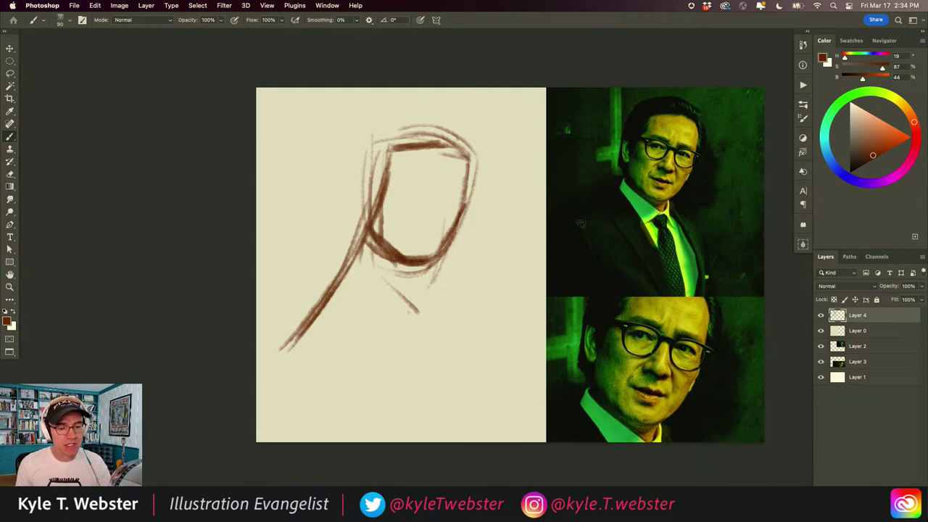
pyautogui.moveTo(441, 149); pyautogui.dragTo(415, 255)
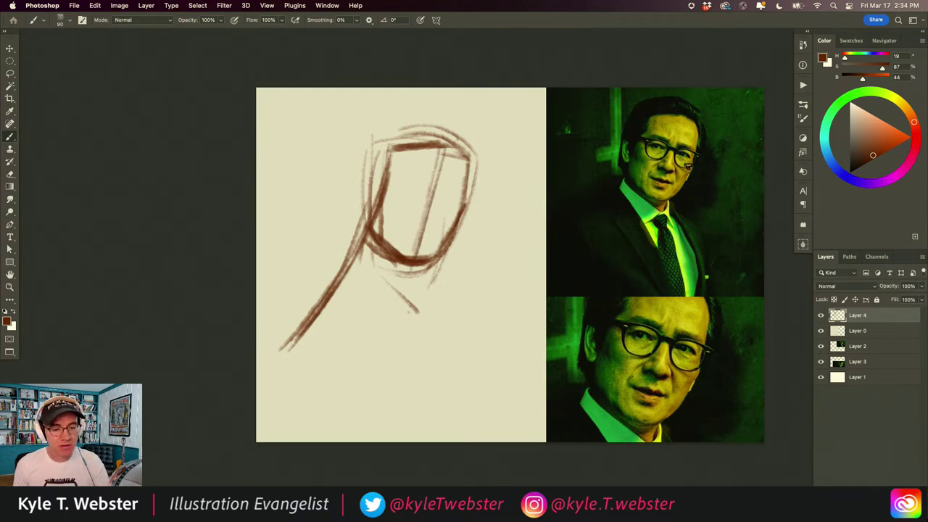
pyautogui.moveTo(441, 142); pyautogui.dragTo(414, 250)
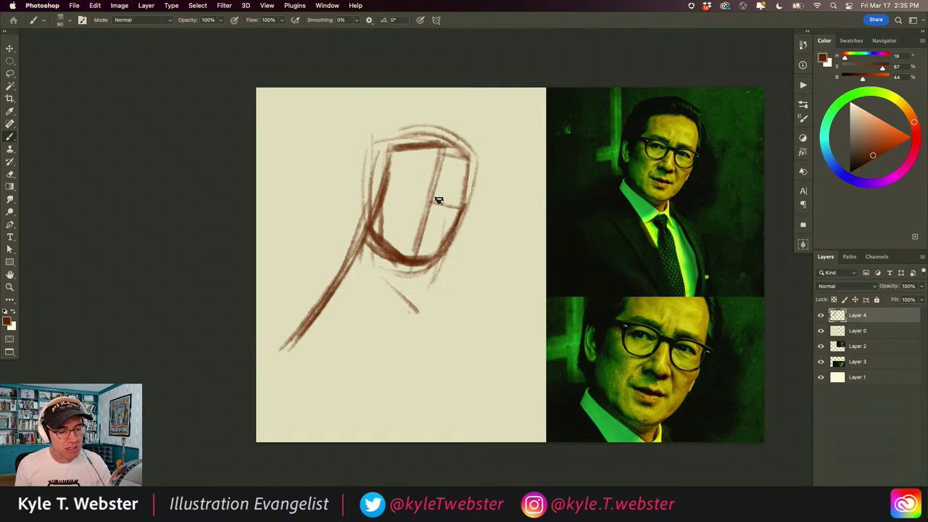
# Step: Try a horizontal guide line across the face at eye level and undo it
pyautogui.moveTo(433, 200)
pyautogui.mouseDown()
pyautogui.moveTo(464, 209)
pyautogui.moveTo(388, 193)
pyautogui.mouseUp()
pyautogui.press('super+z')
pyautogui.press('super+z')
pyautogui.press('super+z')
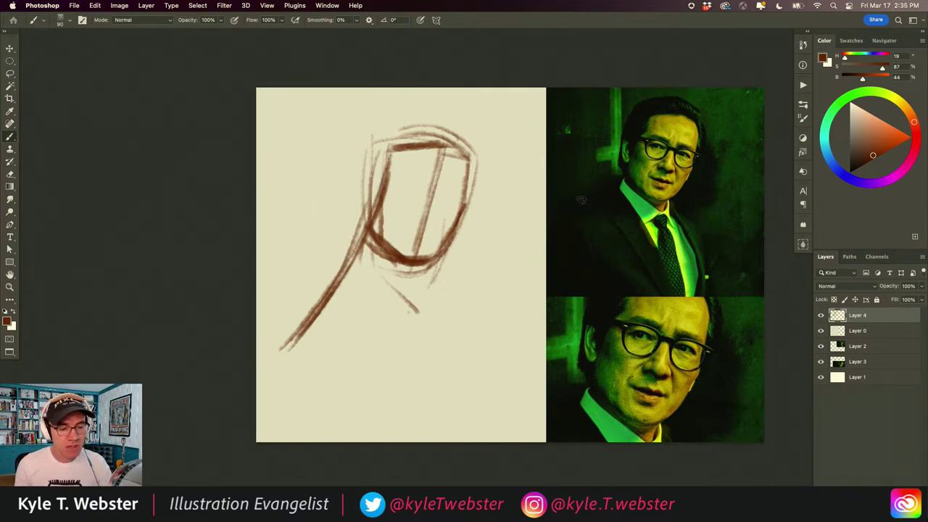
# Step: Reinforce the left edge of the face and the lower shoulder line, and extend the centre line just below the chin
pyautogui.moveTo(401, 147)
pyautogui.mouseDown()
pyautogui.moveTo(382, 196)
pyautogui.moveTo(398, 142)
pyautogui.moveTo(362, 240)
pyautogui.mouseUp()
pyautogui.moveTo(324, 293)
pyautogui.mouseDown()
pyautogui.moveTo(282, 358)
pyautogui.moveTo(312, 324)
pyautogui.moveTo(284, 342)
pyautogui.mouseUp()
pyautogui.moveTo(424, 259); pyautogui.dragTo(420, 284)
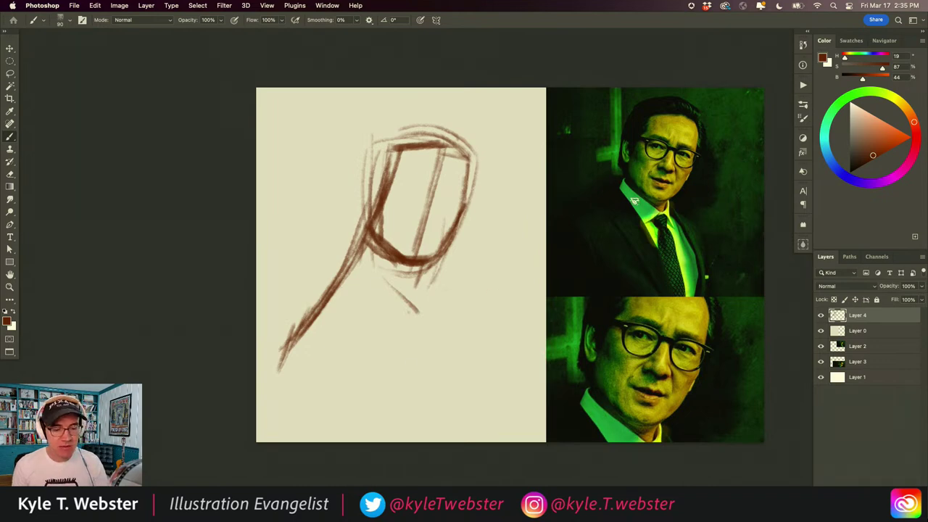
pyautogui.moveTo(443, 422)
pyautogui.mouseDown()
pyautogui.moveTo(394, 290)
pyautogui.moveTo(432, 211)
pyautogui.mouseUp()
pyautogui.hotkey('ctrl', 'z')
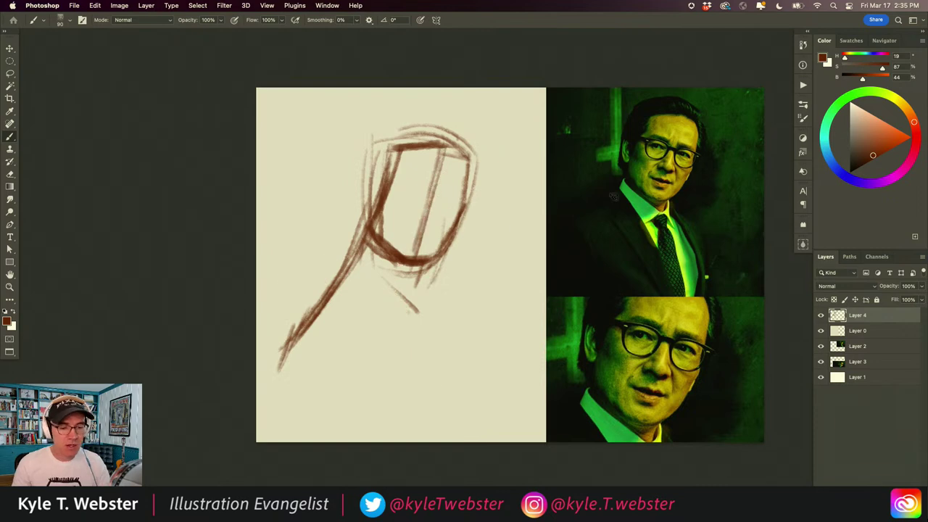
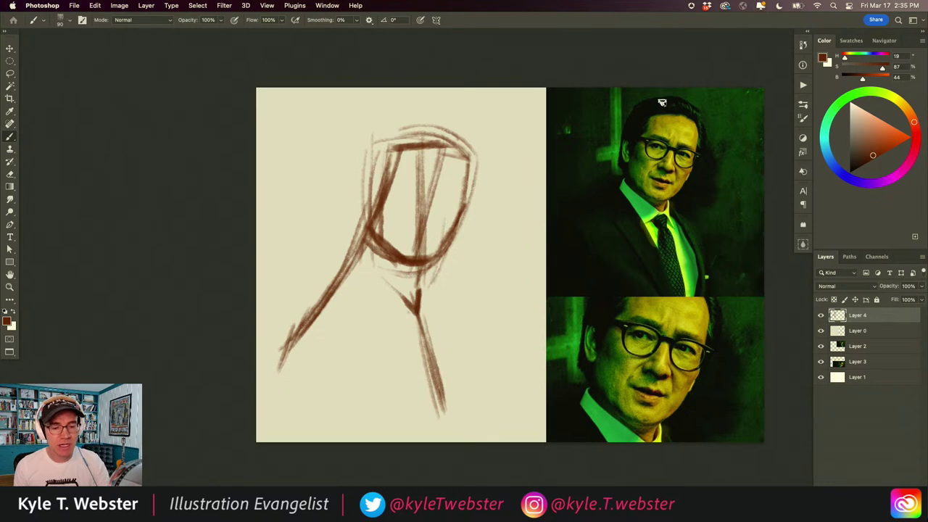
# Step: Mark the base of the nose and the mouth on the vertical centre line, with a guide rising from the mouth corner toward the eye
pyautogui.click(421, 214)
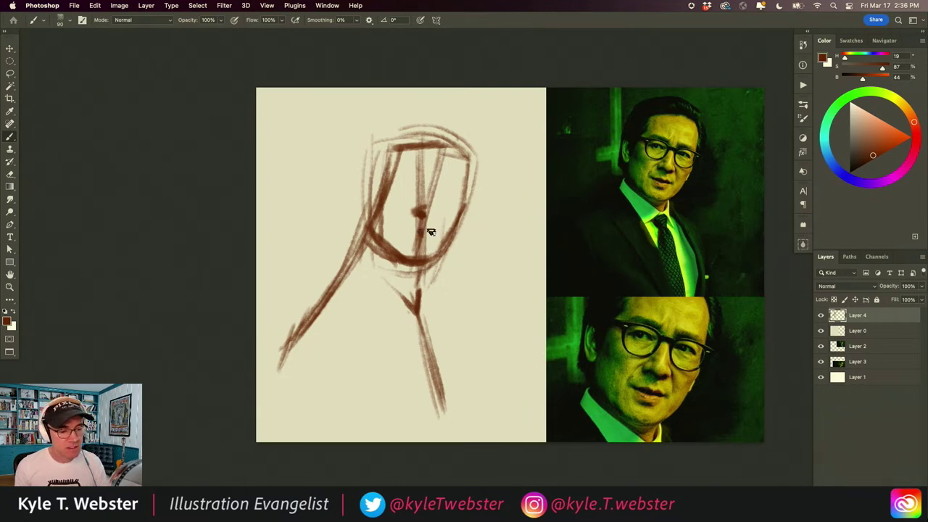
pyautogui.moveTo(412, 232); pyautogui.dragTo(432, 233)
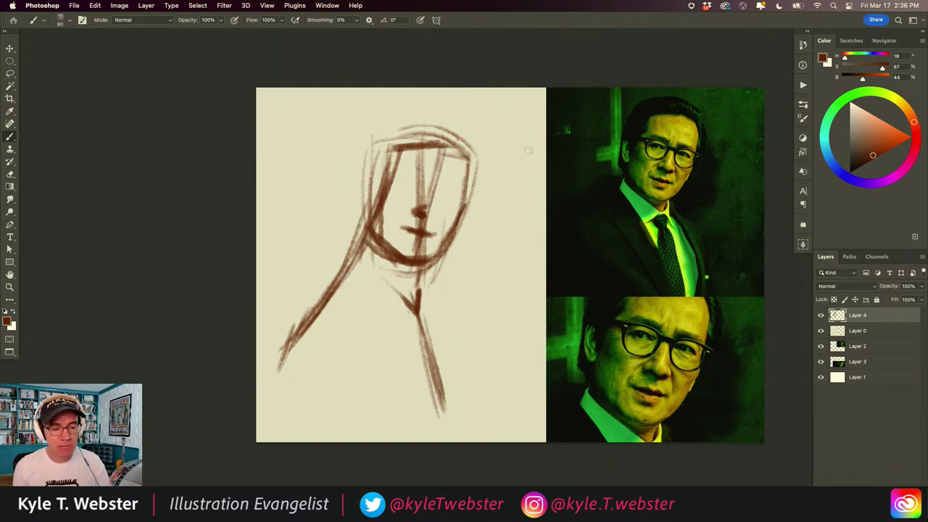
pyautogui.moveTo(435, 230); pyautogui.dragTo(435, 185)
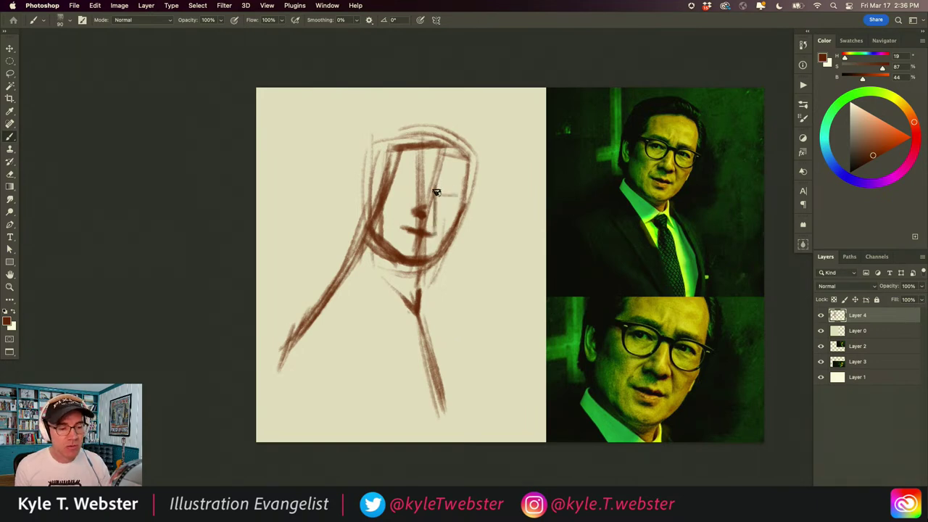
# Step: Draw a tilted eye line across the face, mark the eyes and brows on it, and drop a guide from the left eye to mouth level
pyautogui.moveTo(462, 196); pyautogui.dragTo(389, 180)
pyautogui.moveTo(462, 199); pyautogui.dragTo(392, 185)
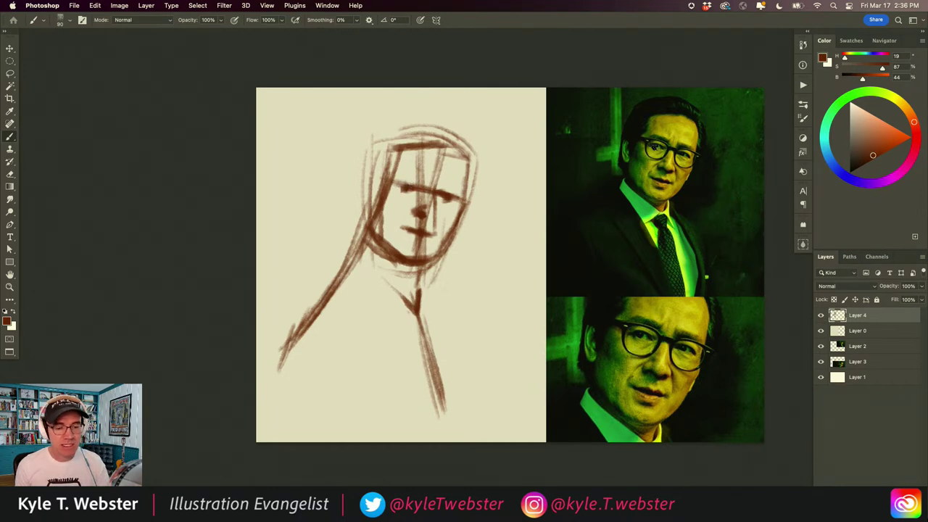
pyautogui.moveTo(404, 184); pyautogui.dragTo(403, 238)
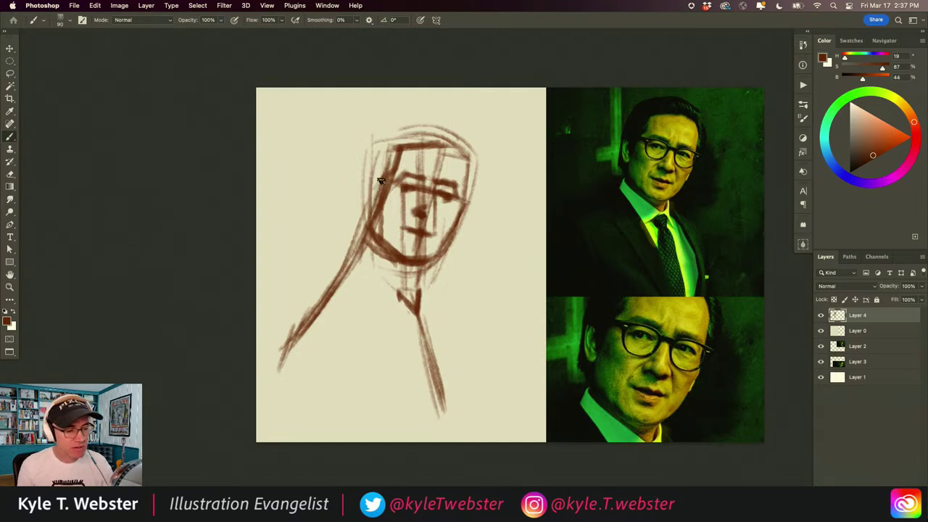
# Step: Darken the left side of the face from temple to jaw, and reinforce the right corner of the hairline and the right cheek
pyautogui.moveTo(381, 185); pyautogui.dragTo(361, 239)
pyautogui.moveTo(385, 165); pyautogui.dragTo(360, 241)
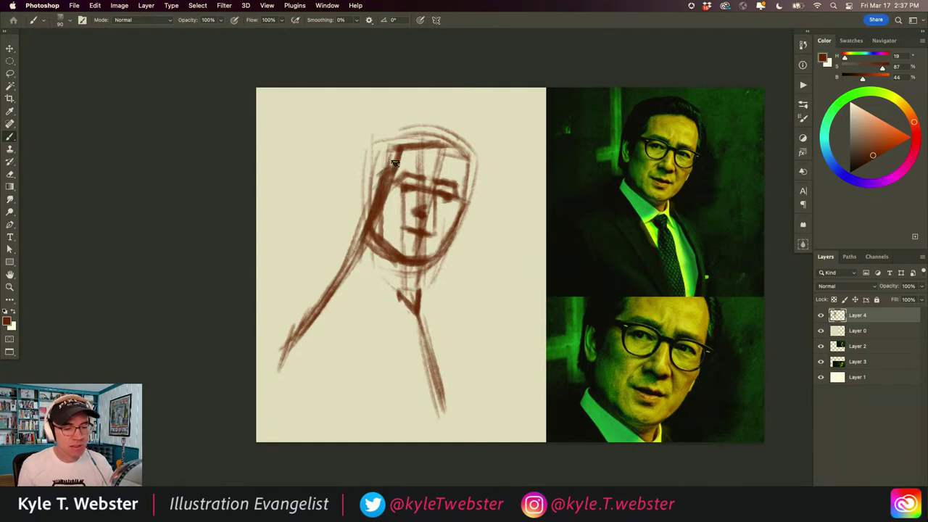
pyautogui.moveTo(444, 145)
pyautogui.mouseDown()
pyautogui.moveTo(406, 146)
pyautogui.moveTo(455, 151)
pyautogui.moveTo(465, 170)
pyautogui.moveTo(459, 150)
pyautogui.moveTo(465, 193)
pyautogui.moveTo(459, 169)
pyautogui.moveTo(468, 182)
pyautogui.moveTo(463, 174)
pyautogui.moveTo(459, 196)
pyautogui.moveTo(465, 162)
pyautogui.mouseUp()
pyautogui.moveTo(458, 208); pyautogui.dragTo(456, 220)
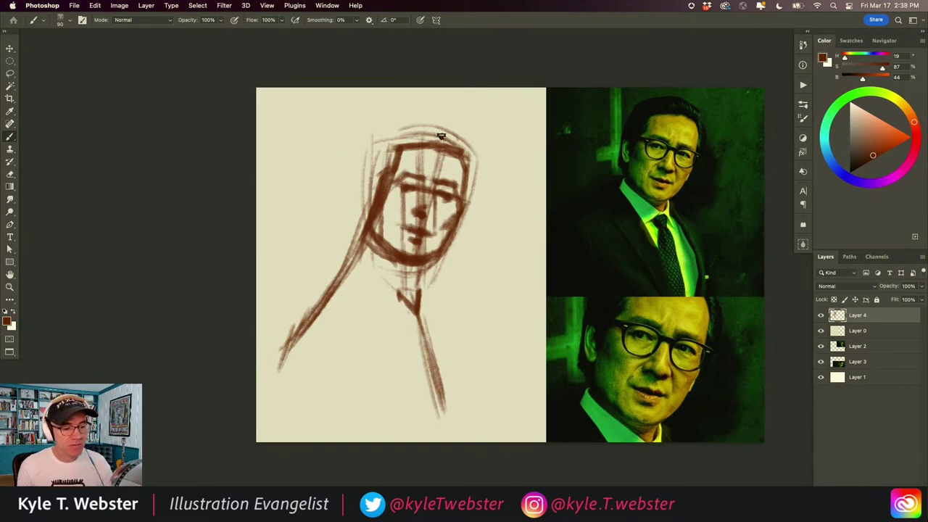
# Step: Outline the hair over the crown and down the left side of the head, and sketch the ear below it
pyautogui.moveTo(470, 173)
pyautogui.mouseDown()
pyautogui.moveTo(468, 197)
pyautogui.moveTo(466, 152)
pyautogui.moveTo(470, 157)
pyautogui.moveTo(447, 131)
pyautogui.moveTo(471, 159)
pyautogui.moveTo(453, 132)
pyautogui.moveTo(460, 155)
pyautogui.moveTo(462, 135)
pyautogui.moveTo(443, 127)
pyautogui.moveTo(430, 126)
pyautogui.moveTo(458, 131)
pyautogui.moveTo(403, 123)
pyautogui.moveTo(428, 128)
pyautogui.moveTo(377, 134)
pyautogui.moveTo(381, 145)
pyautogui.moveTo(382, 130)
pyautogui.moveTo(368, 169)
pyautogui.mouseUp()
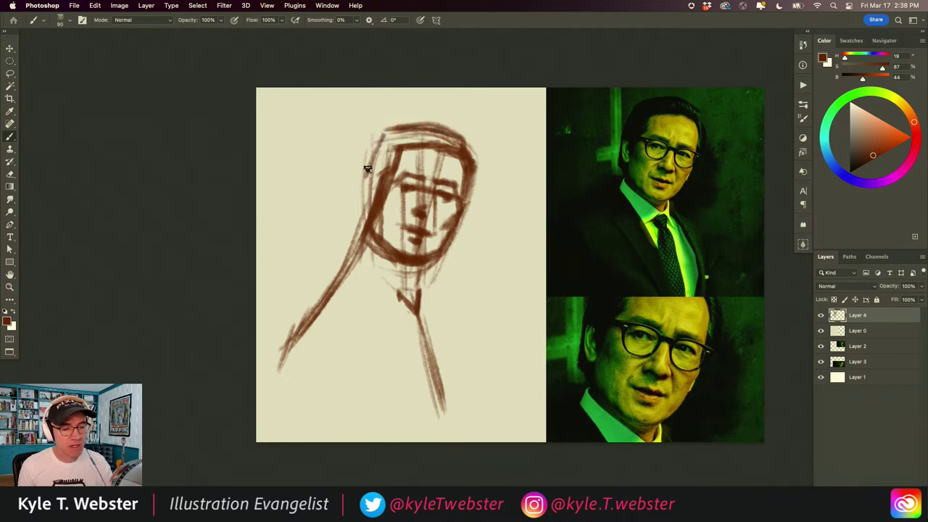
pyautogui.moveTo(378, 136); pyautogui.dragTo(362, 176)
pyautogui.moveTo(375, 141); pyautogui.dragTo(364, 186)
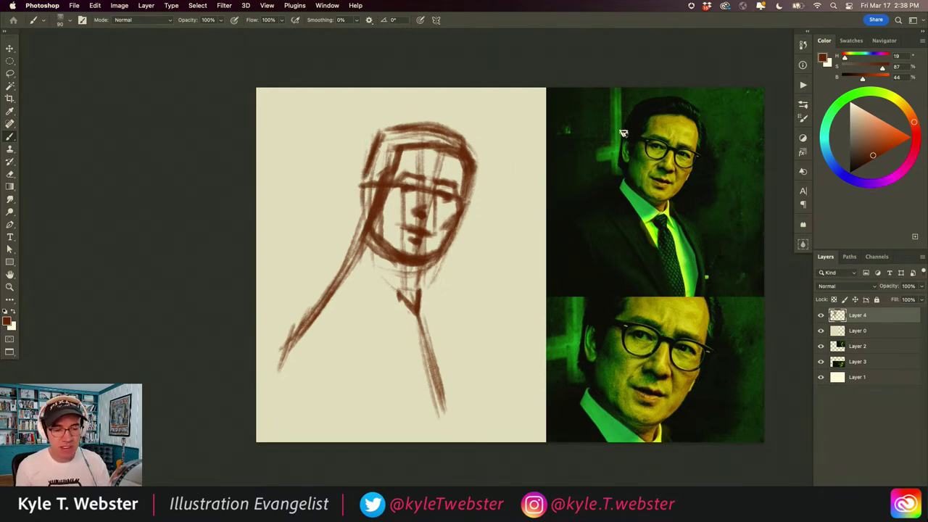
pyautogui.moveTo(368, 220)
pyautogui.mouseDown()
pyautogui.moveTo(362, 178)
pyautogui.moveTo(364, 206)
pyautogui.moveTo(377, 179)
pyautogui.moveTo(357, 174)
pyautogui.moveTo(367, 208)
pyautogui.mouseUp()
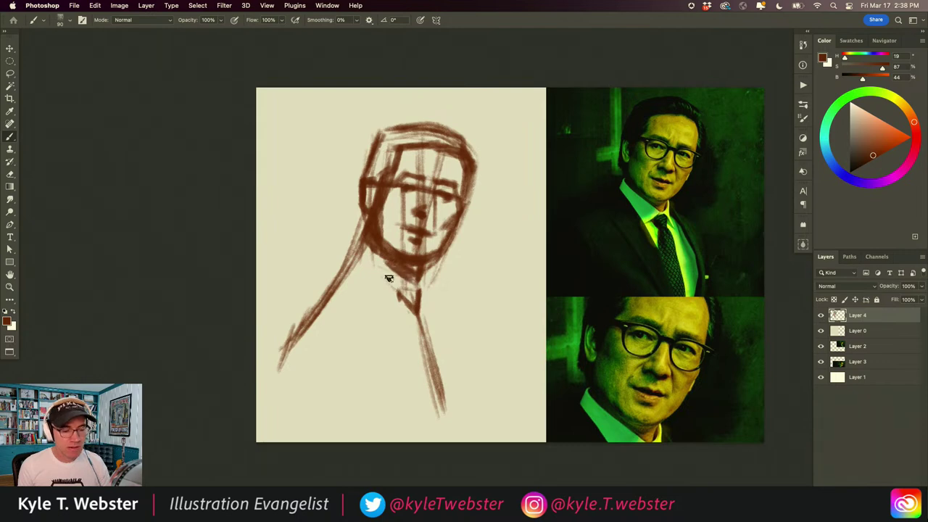
# Step: Draw the tie and the curved lapel line beside it, and outline the right shoulder from the neck down to the upper arm
pyautogui.moveTo(413, 287)
pyautogui.mouseDown()
pyautogui.moveTo(415, 311)
pyautogui.moveTo(410, 302)
pyautogui.moveTo(406, 325)
pyautogui.moveTo(415, 307)
pyautogui.moveTo(418, 368)
pyautogui.moveTo(405, 318)
pyautogui.moveTo(419, 340)
pyautogui.moveTo(424, 325)
pyautogui.moveTo(429, 360)
pyautogui.mouseUp()
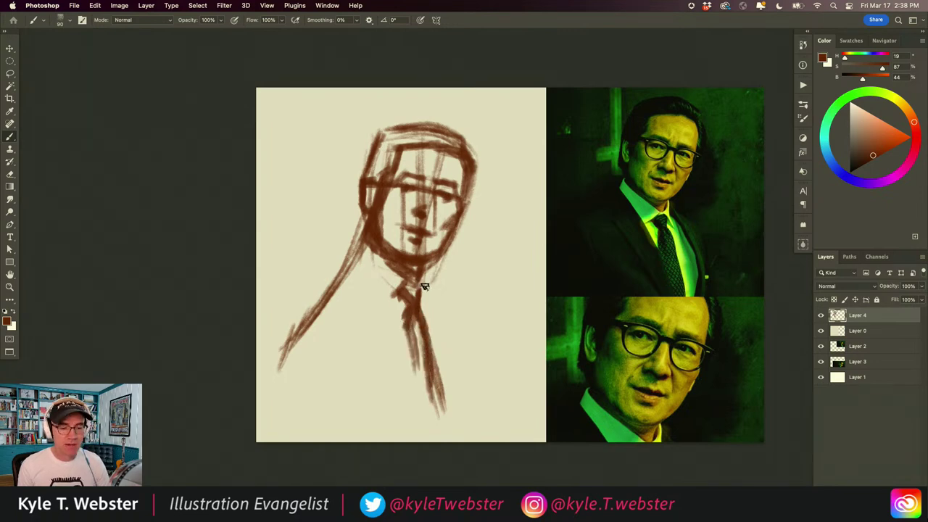
pyautogui.moveTo(428, 272)
pyautogui.mouseDown()
pyautogui.moveTo(442, 305)
pyautogui.moveTo(457, 412)
pyautogui.moveTo(458, 336)
pyautogui.moveTo(425, 276)
pyautogui.moveTo(462, 391)
pyautogui.mouseUp()
pyautogui.moveTo(433, 274)
pyautogui.mouseDown()
pyautogui.moveTo(444, 292)
pyautogui.moveTo(445, 273)
pyautogui.moveTo(462, 293)
pyautogui.mouseUp()
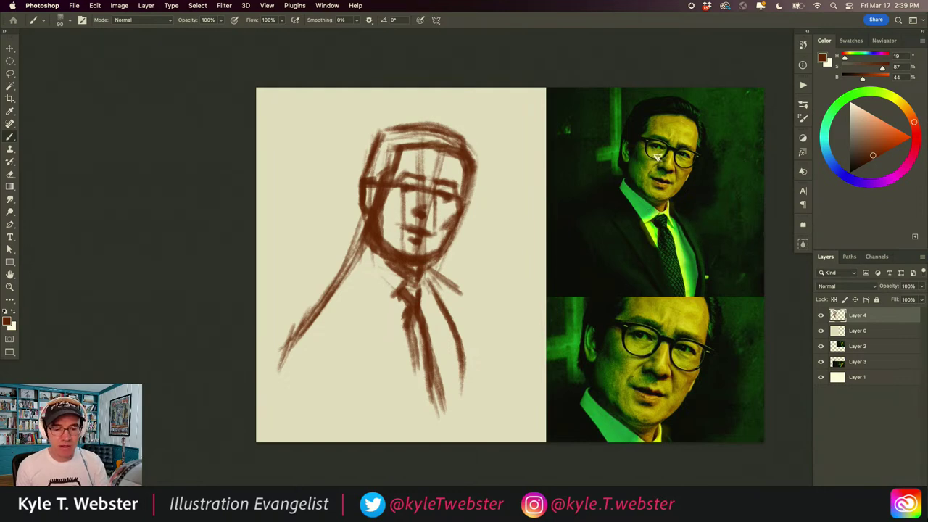
pyautogui.moveTo(433, 260); pyautogui.dragTo(467, 292)
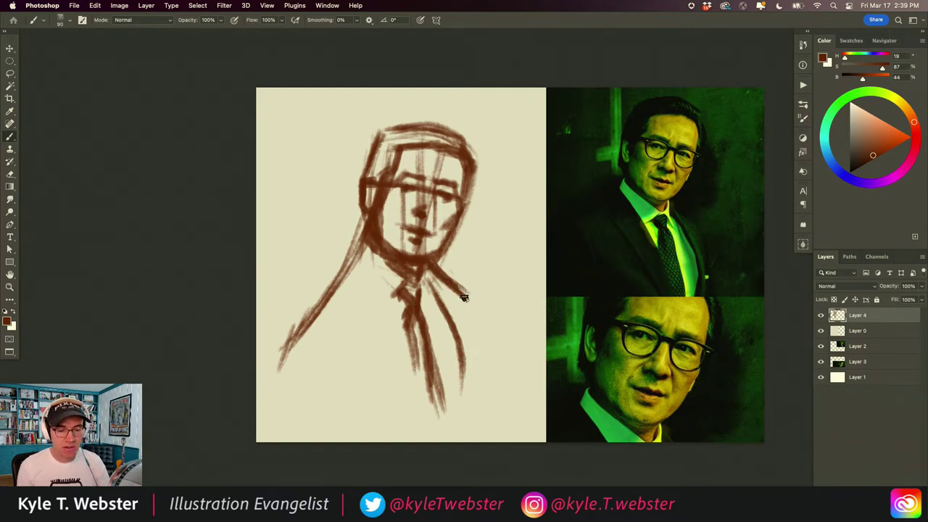
pyautogui.moveTo(466, 292); pyautogui.dragTo(484, 374)
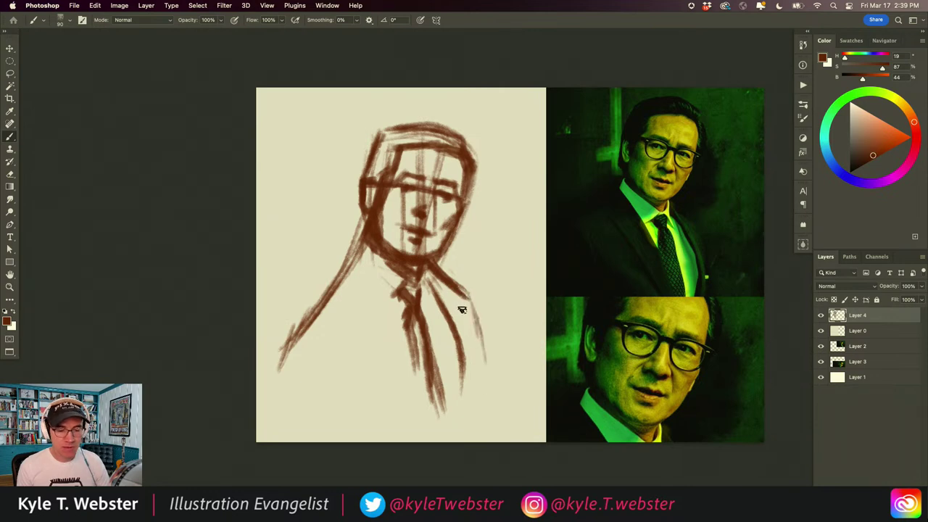
pyautogui.moveTo(466, 296); pyautogui.dragTo(483, 361)
pyautogui.moveTo(462, 289); pyautogui.dragTo(480, 364)
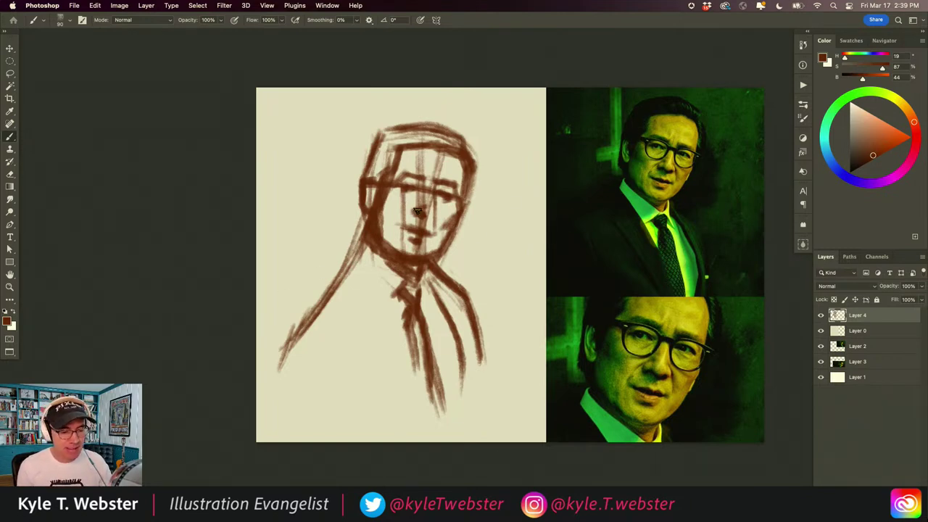
# Step: Reinforce the left shoulder line from the neck down to the mid-shoulder
pyautogui.moveTo(367, 245); pyautogui.dragTo(326, 293)
pyautogui.moveTo(371, 226); pyautogui.dragTo(341, 276)
pyautogui.moveTo(366, 241); pyautogui.dragTo(311, 303)
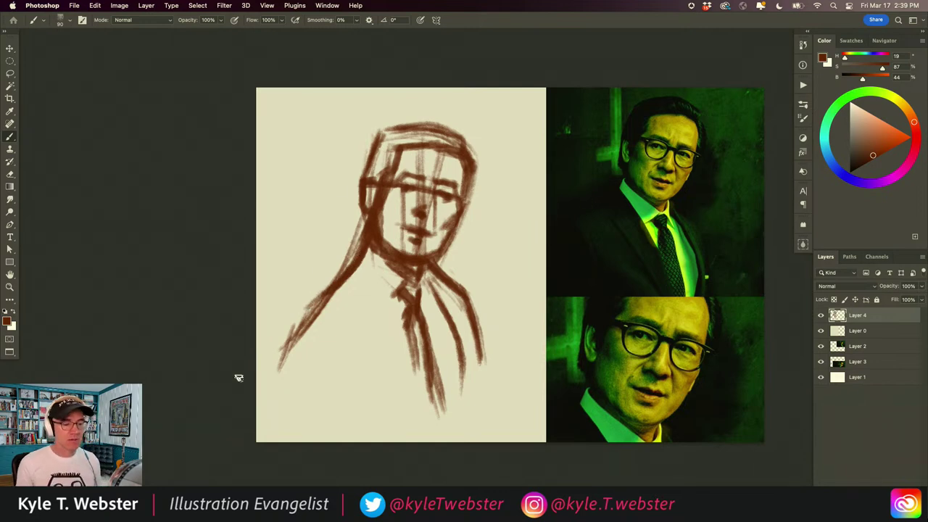
# Step: Fill the hair with solid tone from the crown to the left sideburn, and strengthen the outer edge of the ear
pyautogui.moveTo(434, 141)
pyautogui.mouseDown()
pyautogui.moveTo(462, 143)
pyautogui.moveTo(444, 130)
pyautogui.moveTo(432, 140)
pyautogui.moveTo(411, 126)
pyautogui.moveTo(415, 142)
pyautogui.moveTo(385, 129)
pyautogui.moveTo(392, 160)
pyautogui.moveTo(374, 152)
pyautogui.moveTo(380, 169)
pyautogui.moveTo(369, 167)
pyautogui.moveTo(358, 195)
pyautogui.moveTo(379, 195)
pyautogui.moveTo(372, 176)
pyautogui.moveTo(360, 235)
pyautogui.mouseUp()
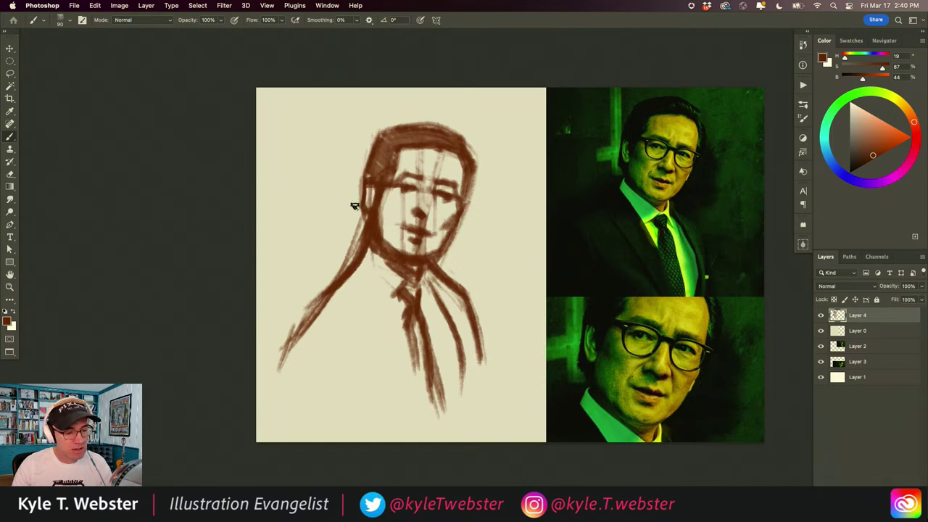
pyautogui.moveTo(363, 174); pyautogui.dragTo(360, 217)
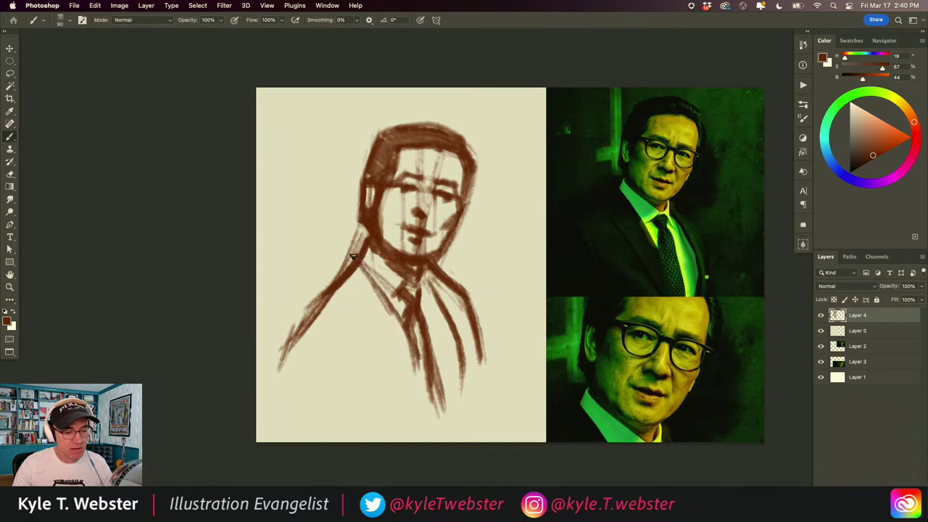
# Step: Paint the left lapel edge and the collar beside the tie knot, and fill the left side of the jacket with solid tone
pyautogui.moveTo(355, 263)
pyautogui.mouseDown()
pyautogui.moveTo(408, 348)
pyautogui.moveTo(388, 302)
pyautogui.moveTo(359, 266)
pyautogui.moveTo(404, 341)
pyautogui.moveTo(348, 259)
pyautogui.moveTo(402, 324)
pyautogui.mouseUp()
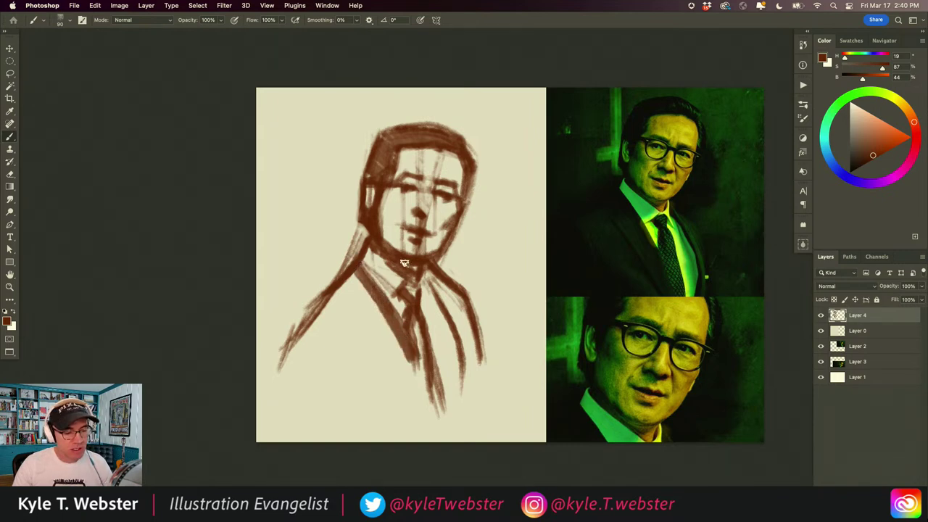
pyautogui.moveTo(356, 267); pyautogui.dragTo(406, 334)
pyautogui.moveTo(395, 283); pyautogui.dragTo(413, 312)
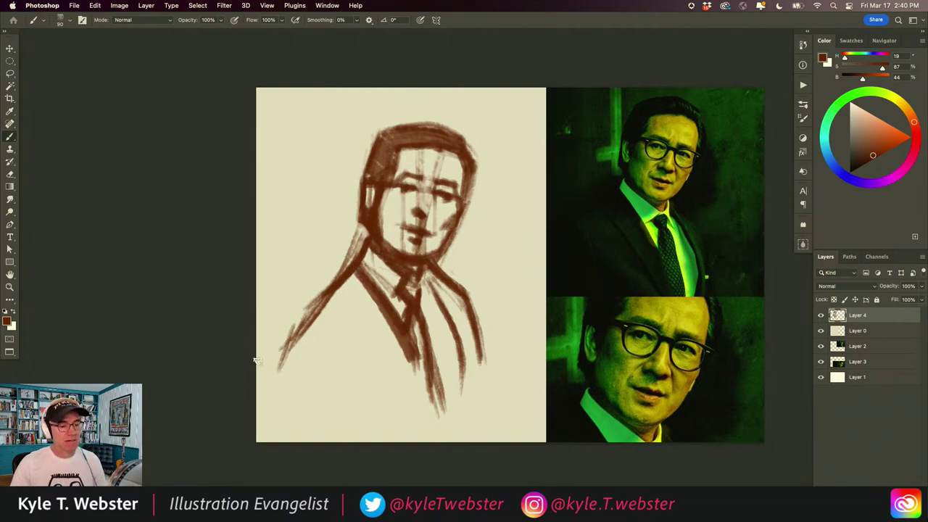
pyautogui.moveTo(354, 280)
pyautogui.mouseDown()
pyautogui.moveTo(390, 353)
pyautogui.moveTo(362, 319)
pyautogui.moveTo(326, 341)
pyautogui.moveTo(306, 338)
pyautogui.mouseUp()
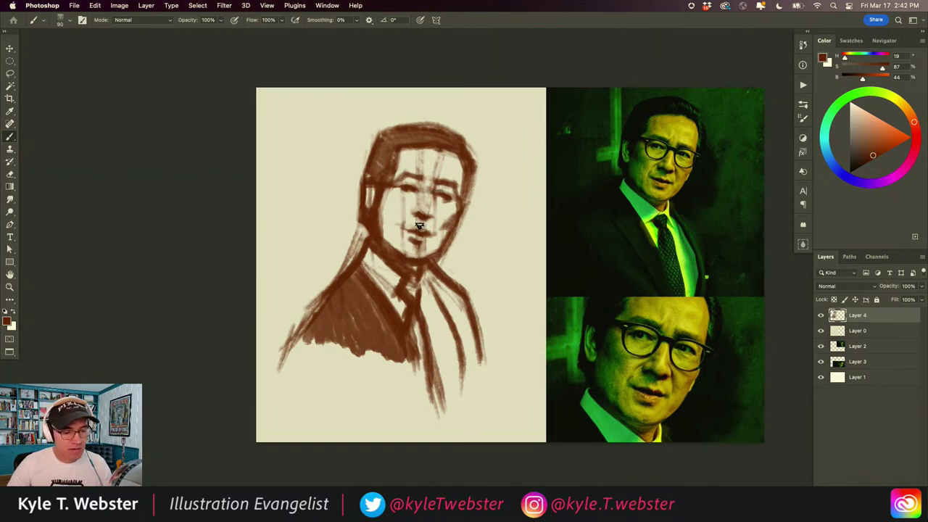
# Step: Refine the line between the lips and the shadow under the lower lip with the brush at size 50
pyautogui.scroll(5, 419, 226)
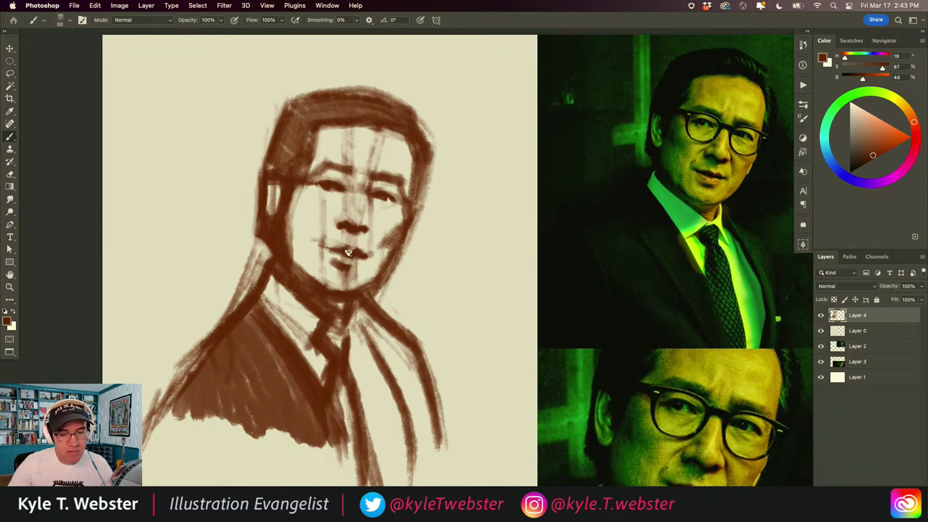
pyautogui.moveTo(350, 252); pyautogui.dragTo(335, 244)
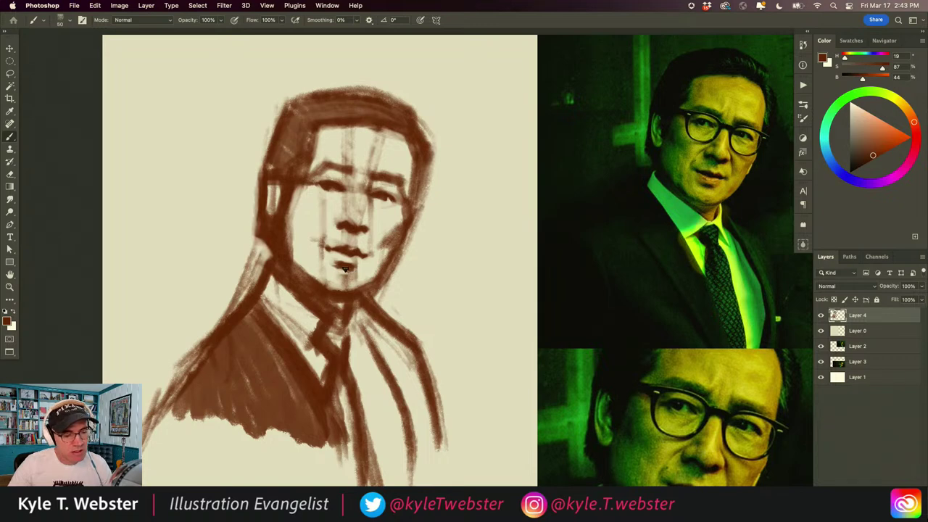
pyautogui.moveTo(342, 273); pyautogui.dragTo(351, 273)
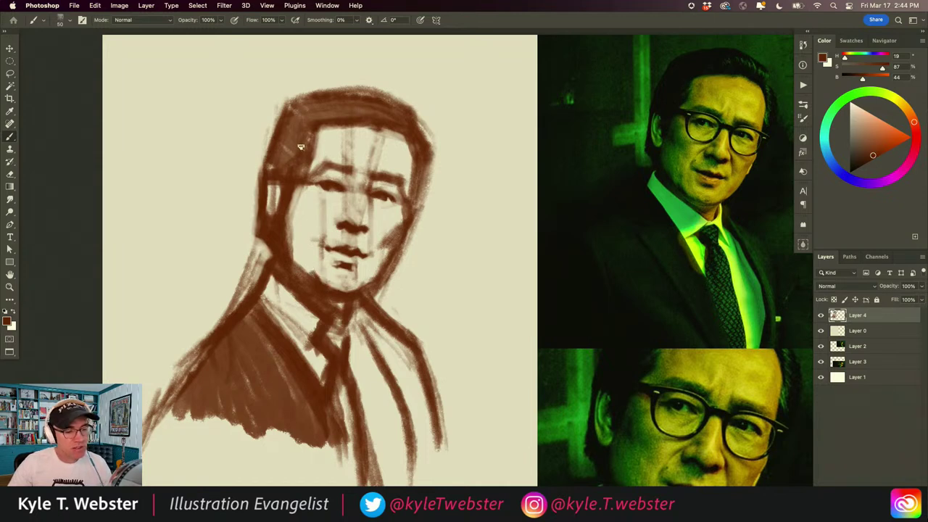
# Step: Shade the left side of the face with the brush at size 100, and thicken the eyebrows at size 60
pyautogui.press(']')
pyautogui.press(']')
pyautogui.press(']')
pyautogui.press(']')
pyautogui.press(']')
pyautogui.moveTo(296, 194)
pyautogui.mouseDown()
pyautogui.moveTo(311, 209)
pyautogui.moveTo(302, 217)
pyautogui.moveTo(301, 191)
pyautogui.moveTo(317, 209)
pyautogui.moveTo(304, 214)
pyautogui.moveTo(303, 240)
pyautogui.moveTo(327, 279)
pyautogui.moveTo(301, 259)
pyautogui.moveTo(297, 217)
pyautogui.moveTo(287, 212)
pyautogui.moveTo(299, 174)
pyautogui.moveTo(321, 155)
pyautogui.moveTo(328, 123)
pyautogui.moveTo(323, 156)
pyautogui.moveTo(283, 159)
pyautogui.mouseUp()
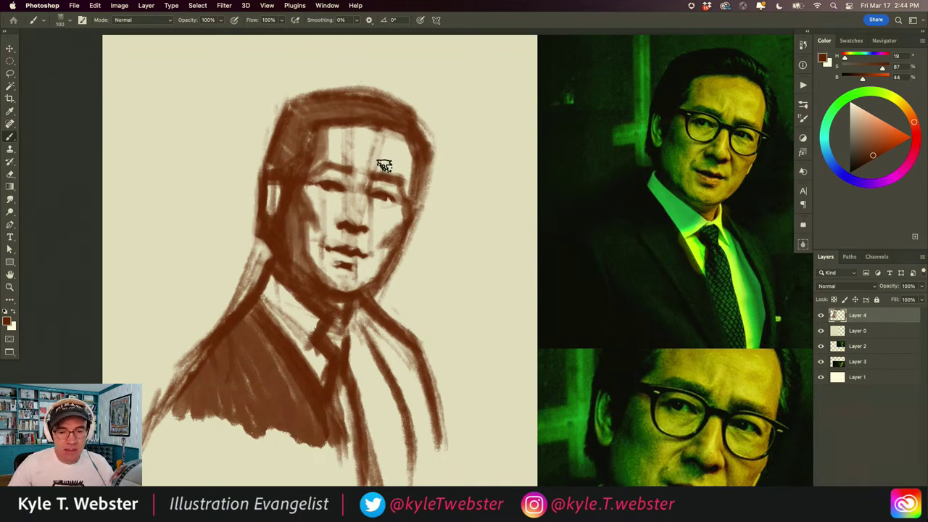
pyautogui.press('[')
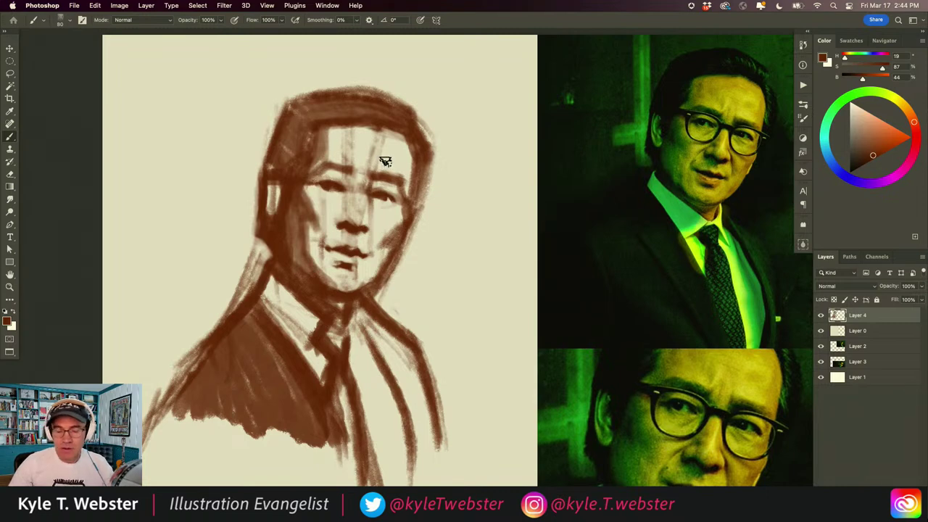
pyautogui.press('[')
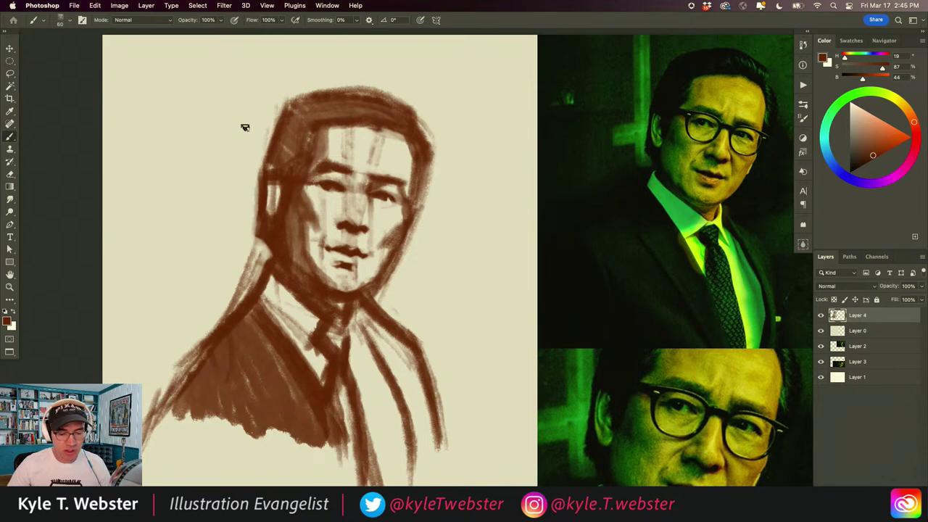
# Step: Place Layer 3 above Layer 2 and move its close-up reference photo straight up beside the portrait's head
pyautogui.scroll(-2, 428, 359)
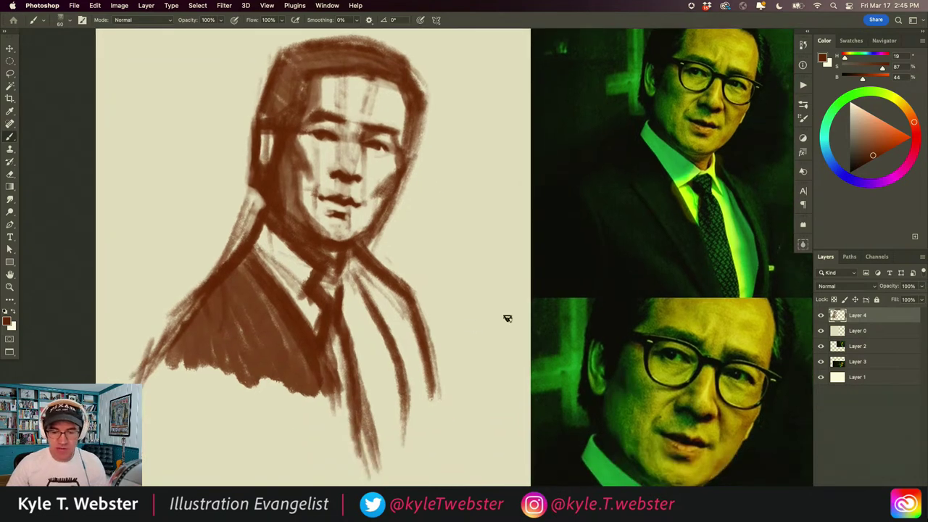
pyautogui.click(838, 361)
pyautogui.moveTo(838, 362); pyautogui.dragTo(838, 349)
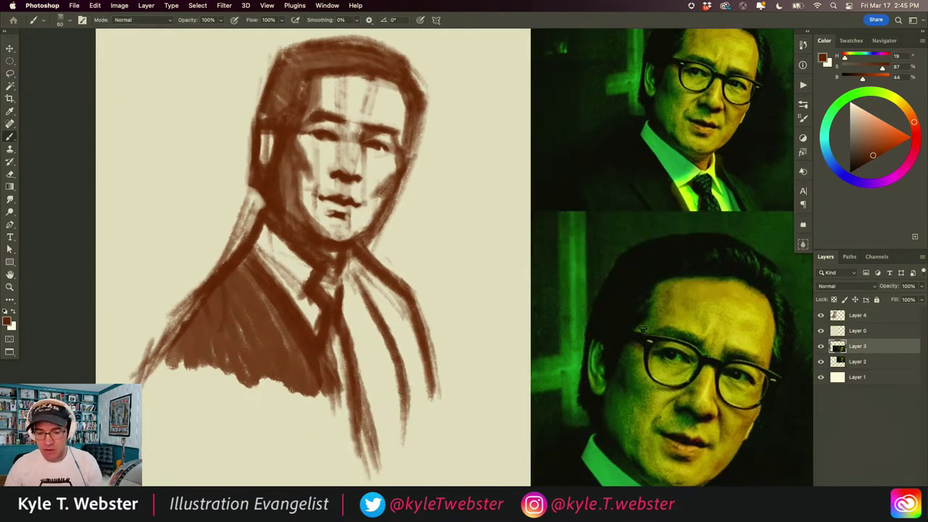
pyautogui.press('v')
pyautogui.moveTo(609, 482); pyautogui.dragTo(600, 193)
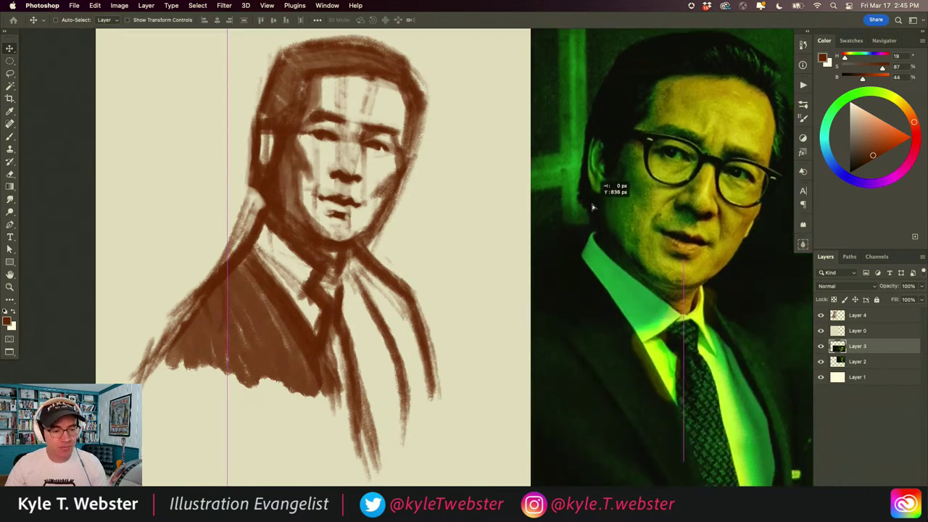
# Step: Reshape the upper and lower lips on Layer 4 with the Brush tool at size 45
pyautogui.moveTo(399, 285); pyautogui.dragTo(377, 303)
pyautogui.scroll(3, 377, 304)
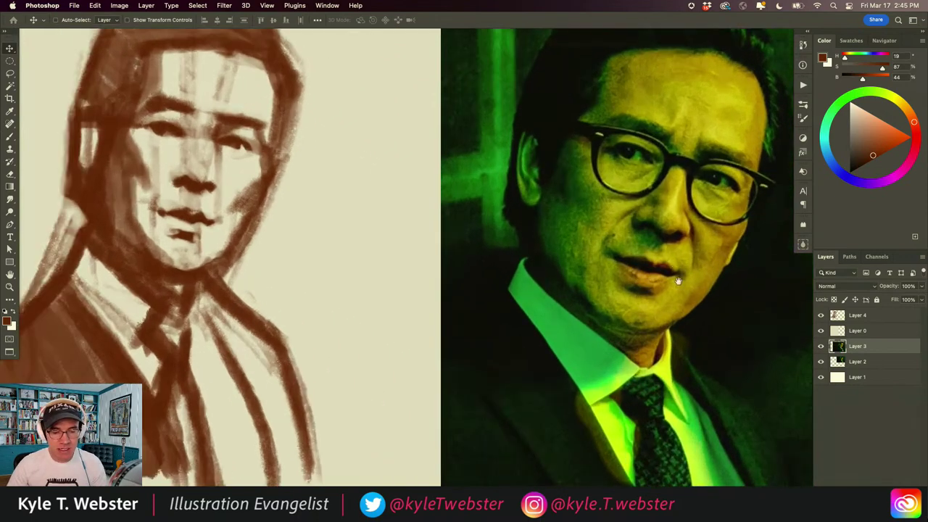
pyautogui.scroll(2, 494, 312)
pyautogui.scroll(2, 495, 312)
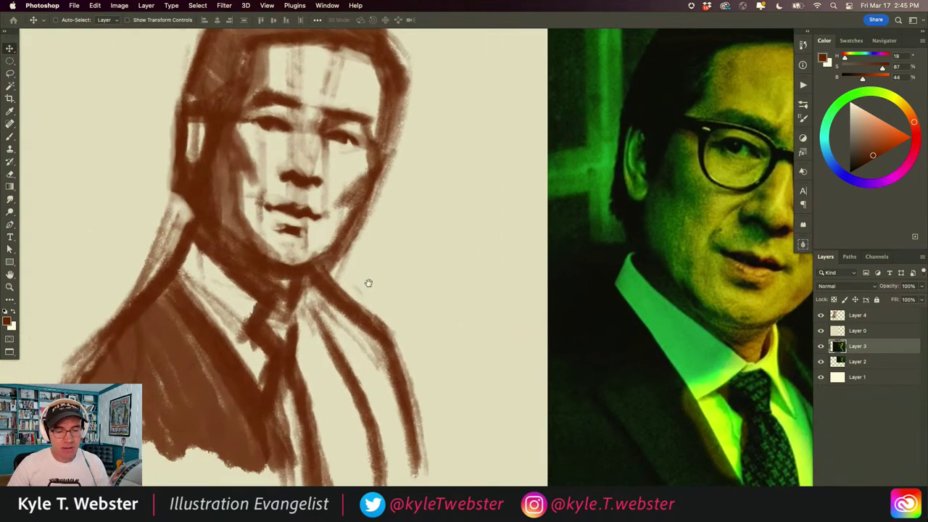
pyautogui.scroll(2, 389, 288)
pyautogui.press('b')
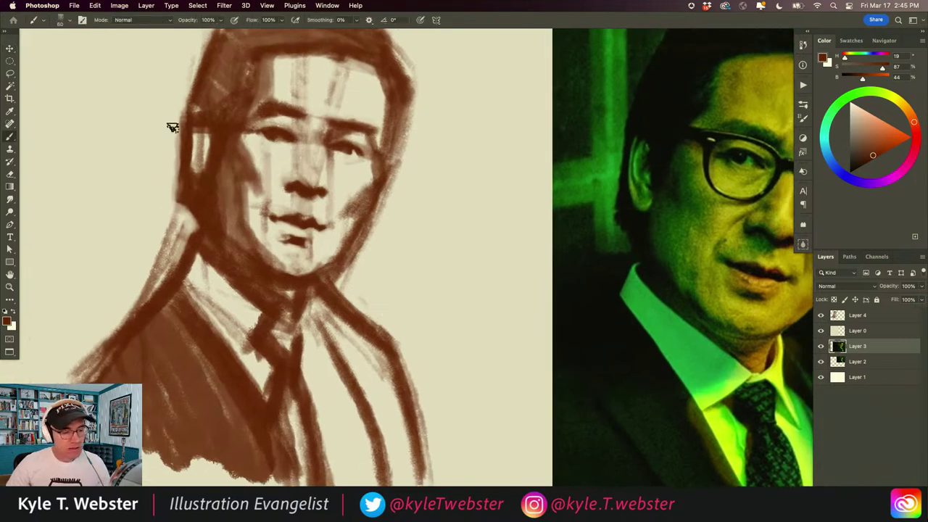
pyautogui.scroll(1, 287, 235)
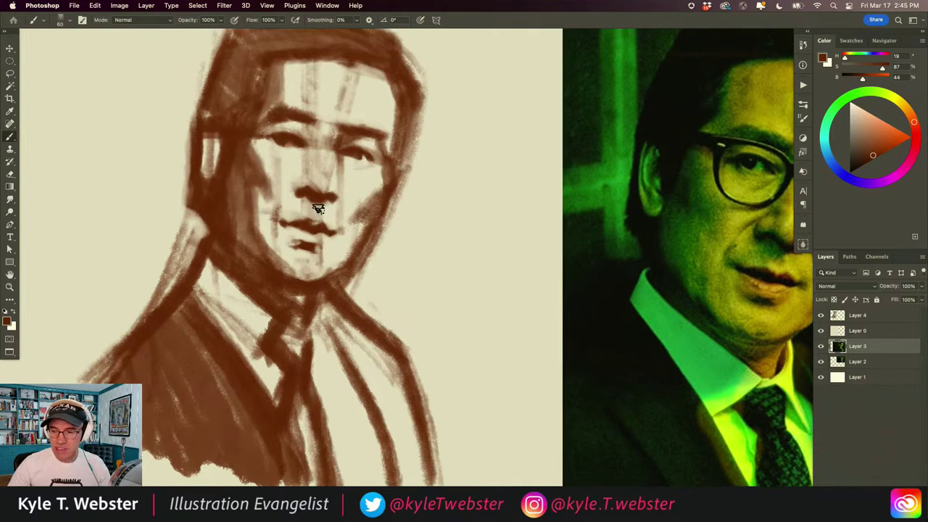
pyautogui.press('p')
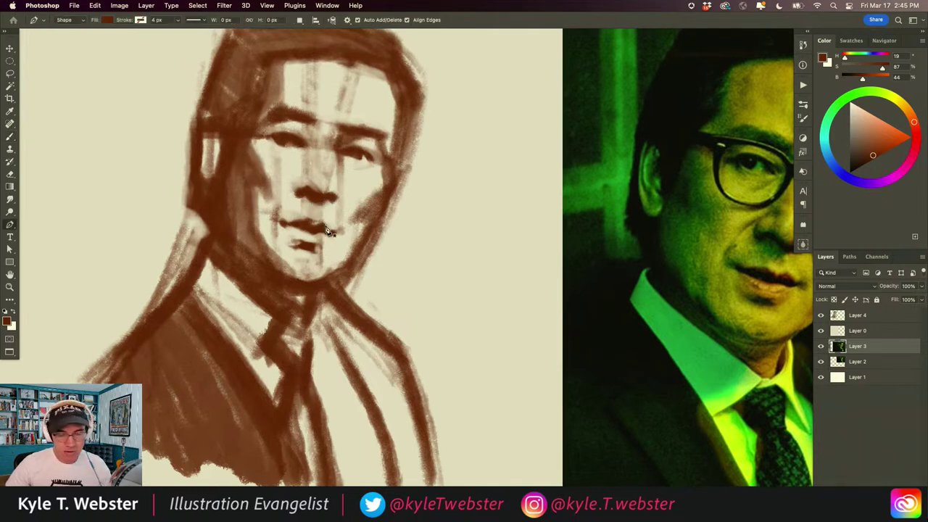
pyautogui.press('b')
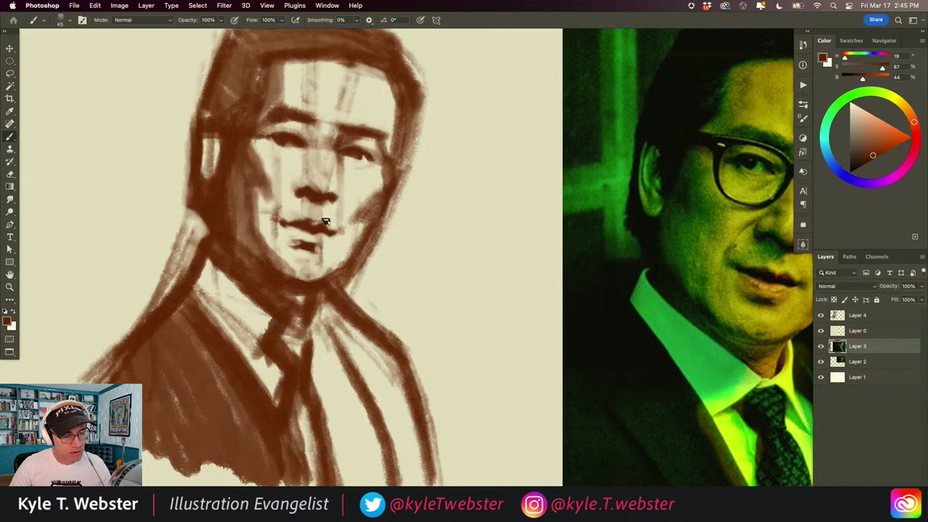
pyautogui.click(839, 318)
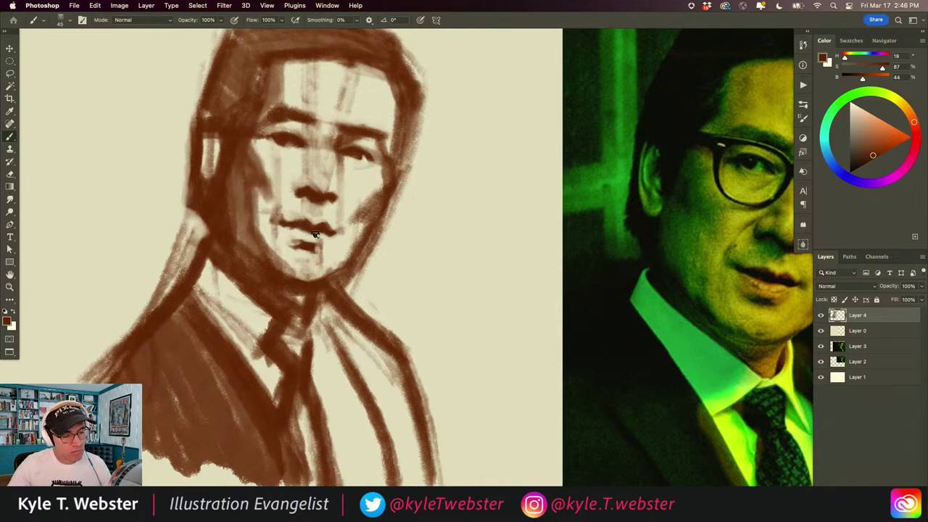
pyautogui.moveTo(303, 221); pyautogui.dragTo(329, 230)
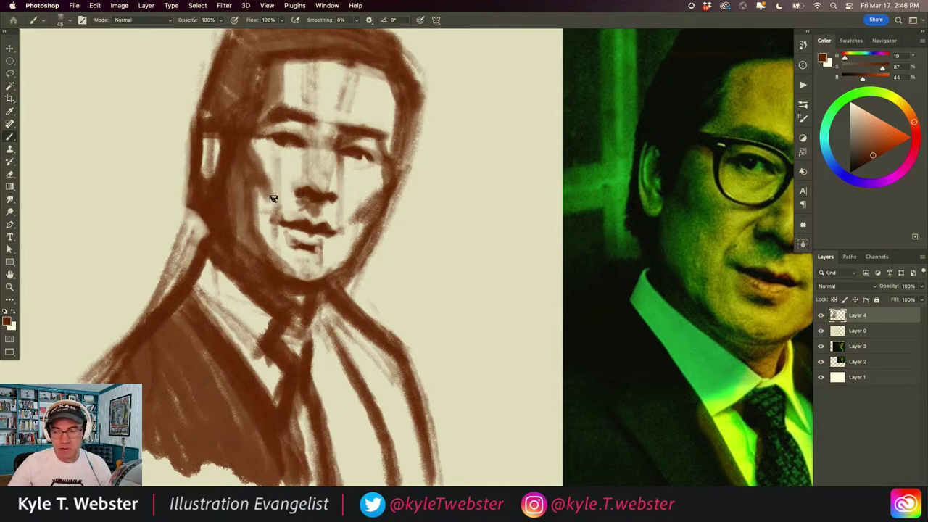
# Step: Shade the area between the nose and the upper lip with the brush at size 70
pyautogui.press(']')
pyautogui.press(']')
pyautogui.press(']')
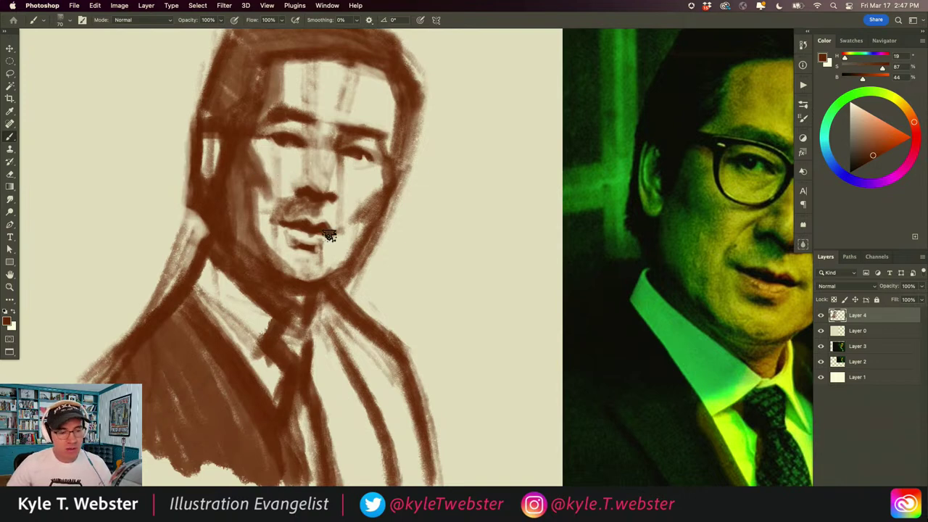
pyautogui.moveTo(323, 235); pyautogui.dragTo(275, 248)
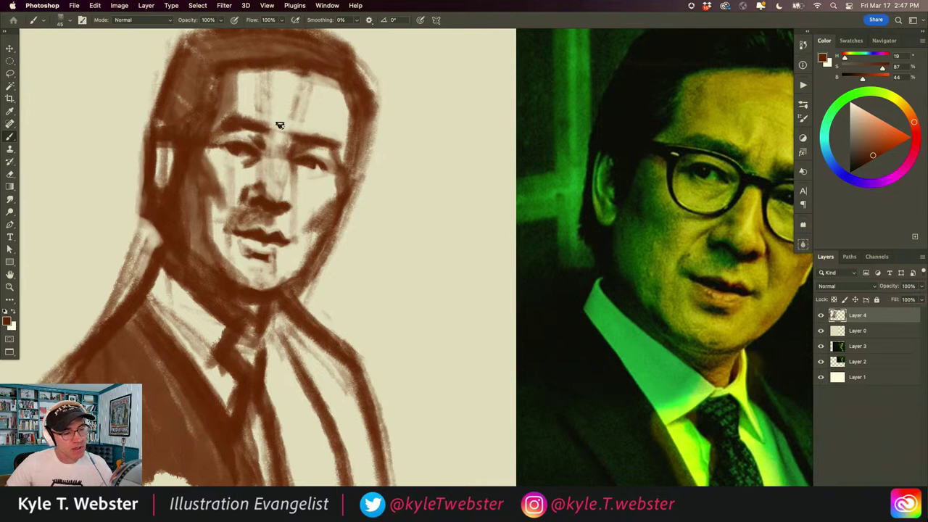
# Step: Refine the edges of the nose and the mouth line with the brush at size 40
pyautogui.moveTo(257, 226); pyautogui.dragTo(203, 253)
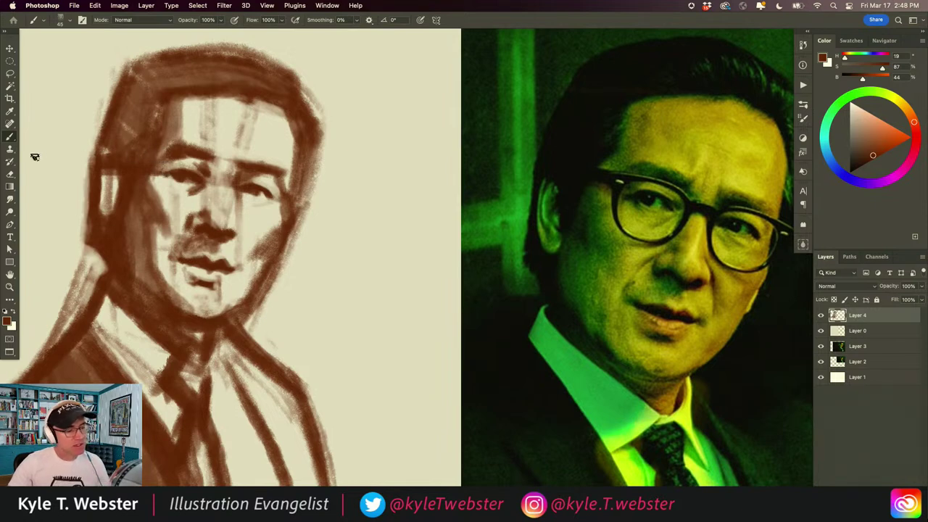
pyautogui.moveTo(182, 290); pyautogui.dragTo(224, 276)
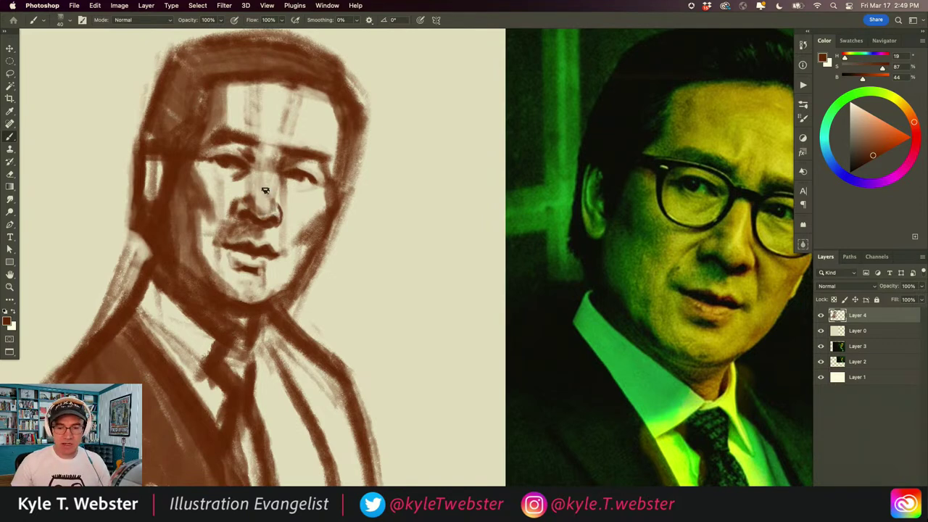
pyautogui.moveTo(261, 246); pyautogui.dragTo(199, 223)
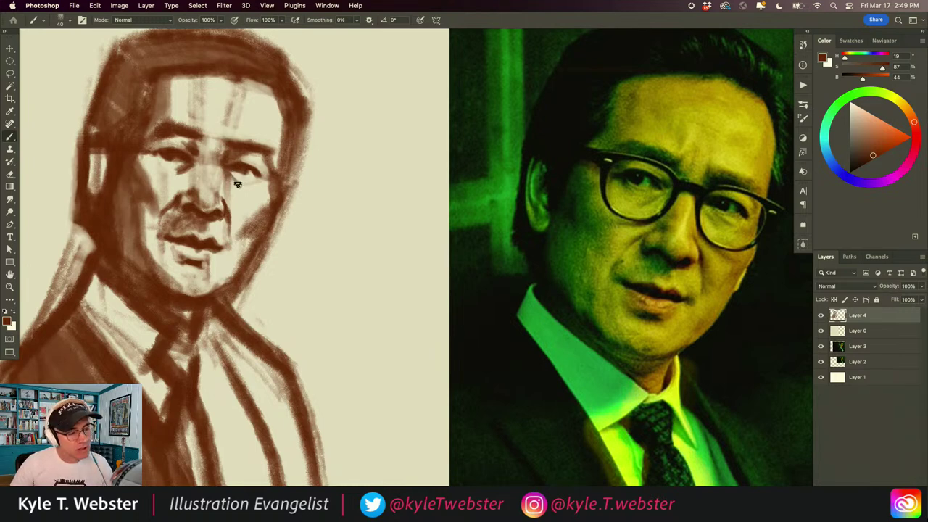
pyautogui.hscroll(-3, 129, 228)
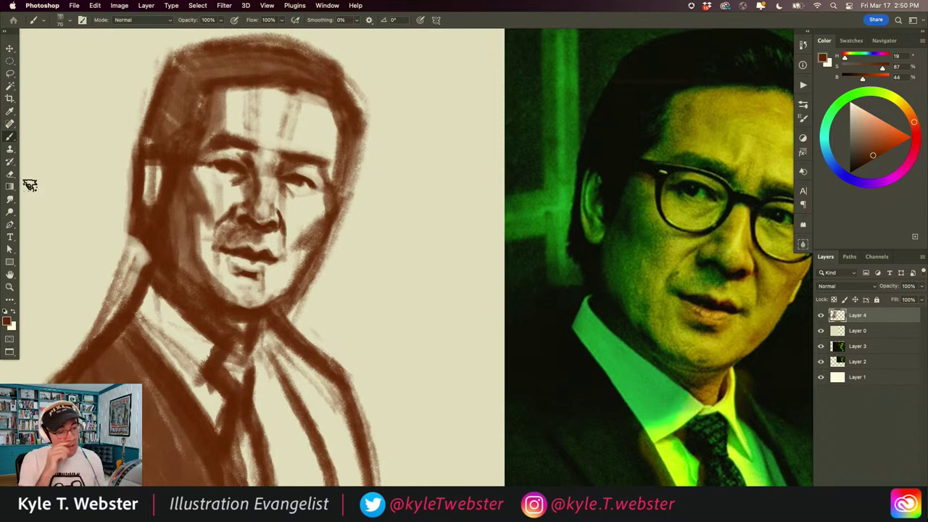
# Step: Shade the chin below the lower lip and the adjoining jaw with the brush at size 70
pyautogui.hscroll(2, 275, 217)
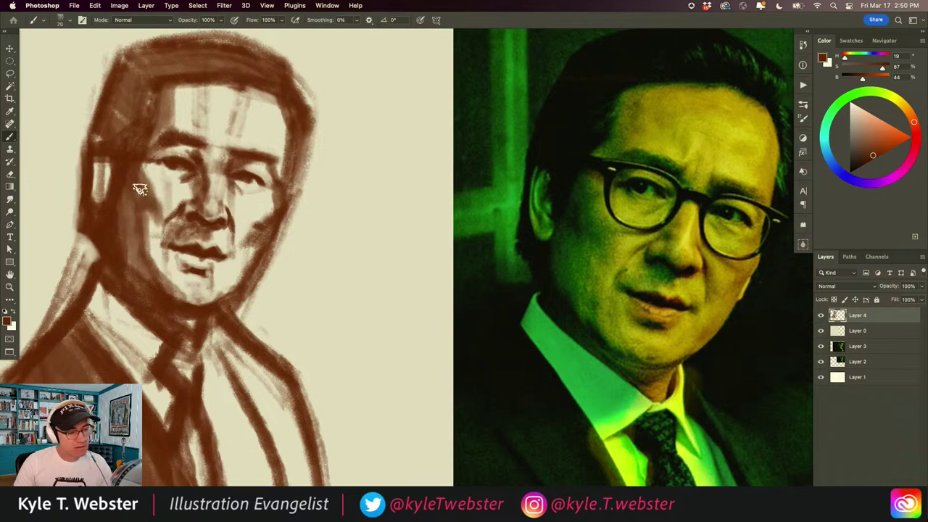
pyautogui.hscroll(-2, 148, 296)
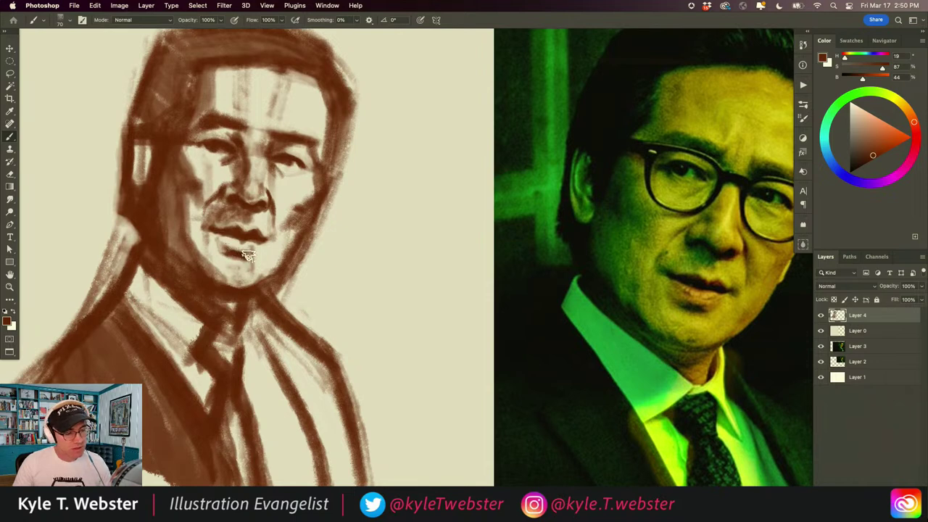
pyautogui.moveTo(247, 254); pyautogui.dragTo(191, 259)
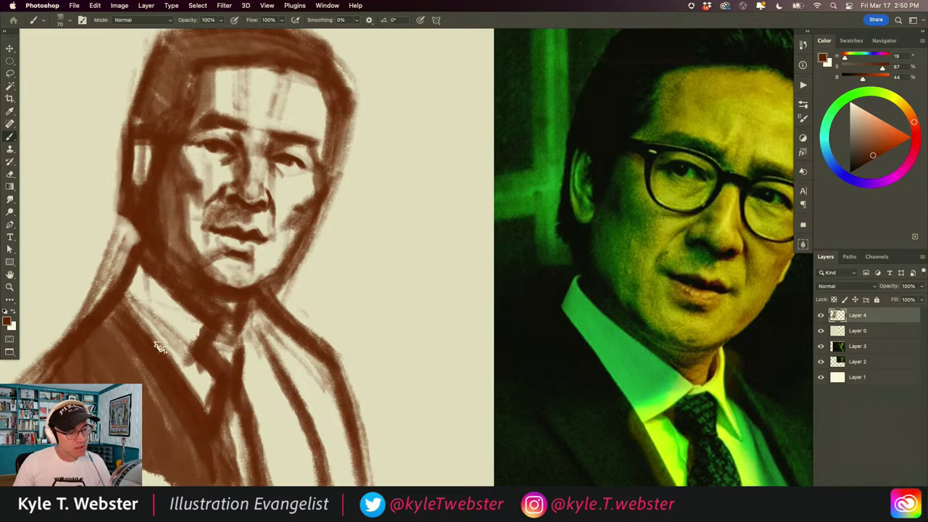
# Step: Shade the ear and darken the hair over the forehead and down the far side of the head with the brush at size 70
pyautogui.scroll(-2, 179, 371)
pyautogui.hscroll(-3, 211, 370)
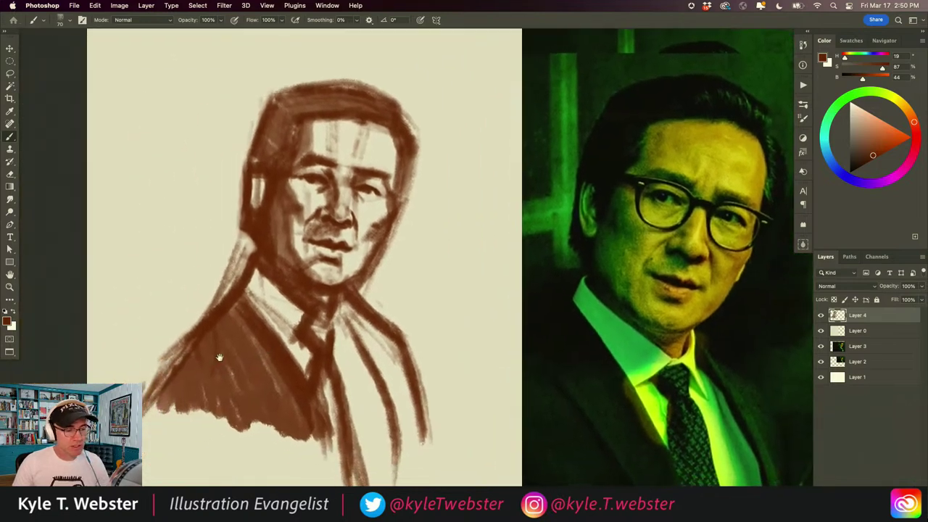
pyautogui.scroll(-2, 243, 331)
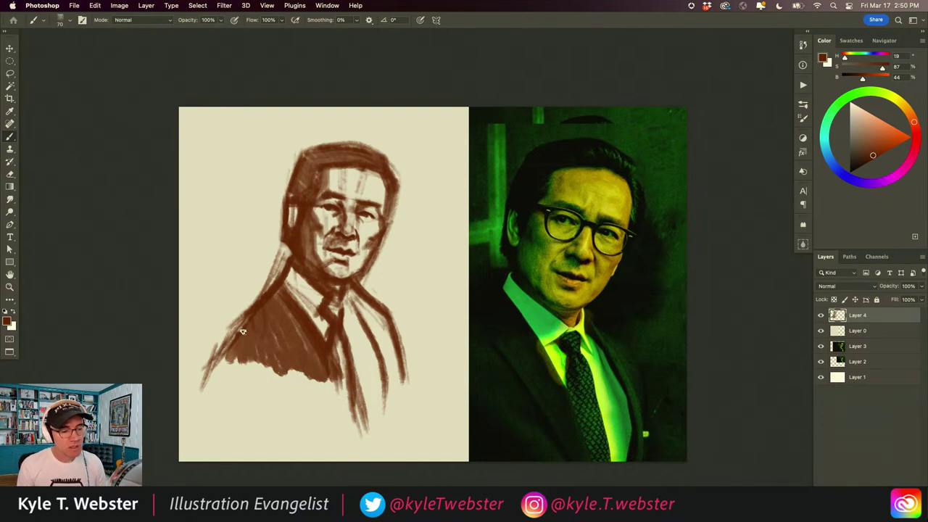
pyautogui.scroll(2, 308, 199)
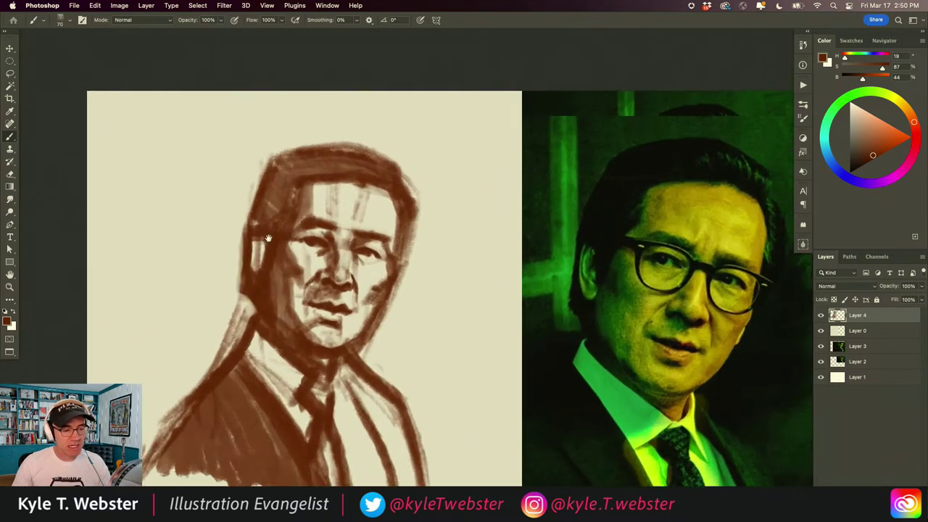
pyautogui.hscroll(2, 242, 156)
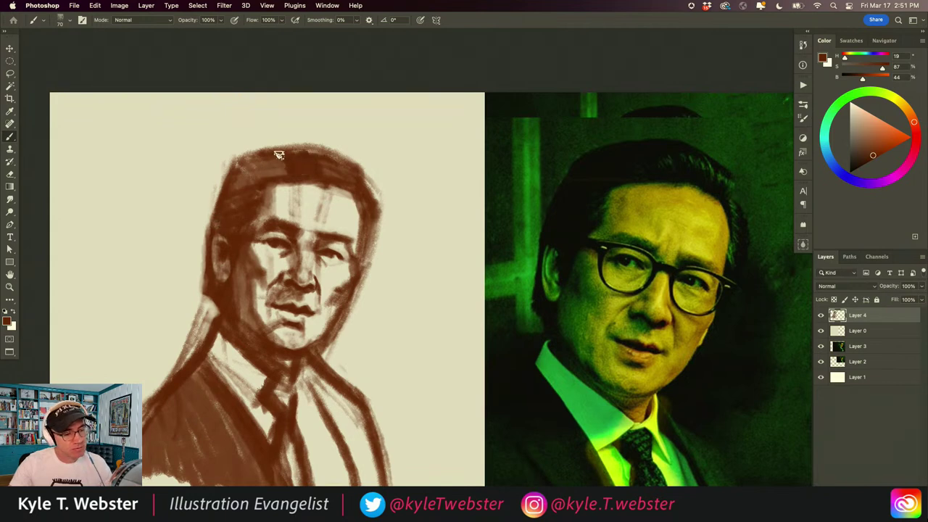
pyautogui.moveTo(268, 170)
pyautogui.mouseDown()
pyautogui.moveTo(237, 174)
pyautogui.moveTo(317, 149)
pyautogui.moveTo(355, 181)
pyautogui.mouseUp()
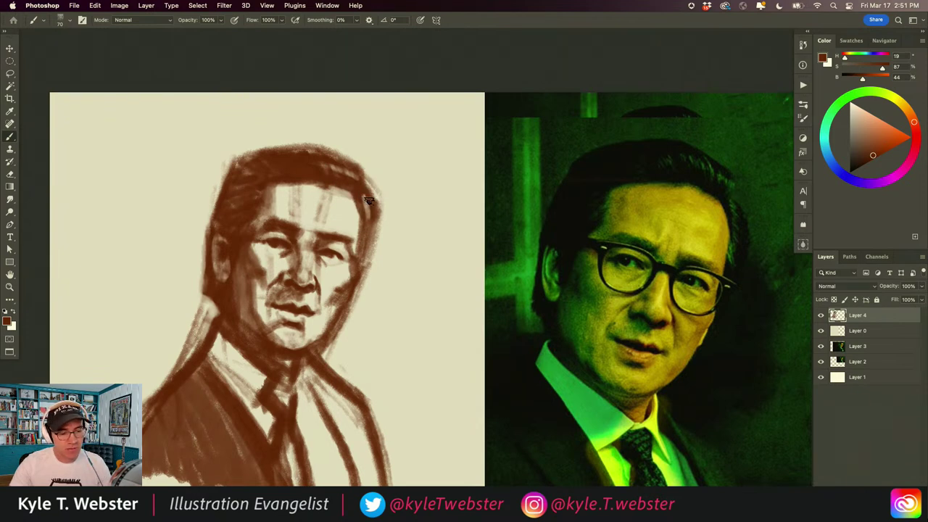
pyautogui.moveTo(366, 200); pyautogui.dragTo(369, 247)
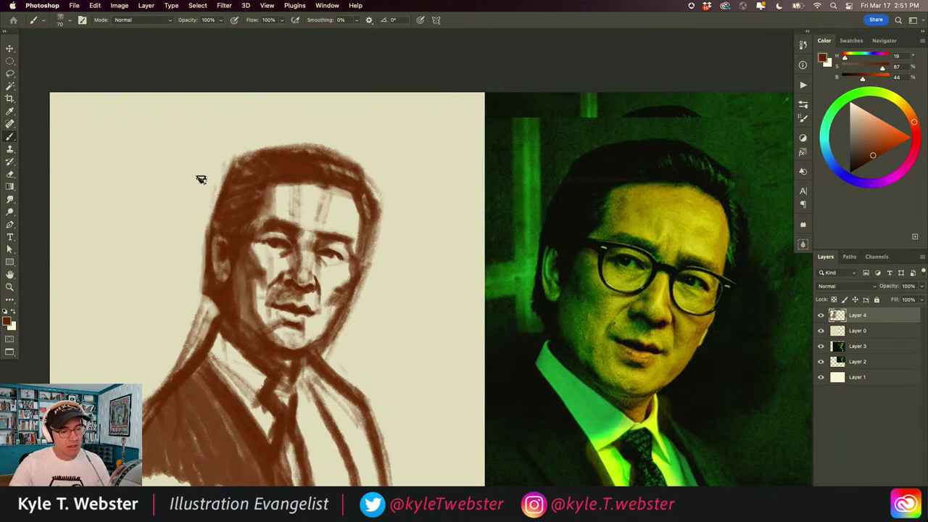
pyautogui.moveTo(372, 211); pyautogui.dragTo(370, 244)
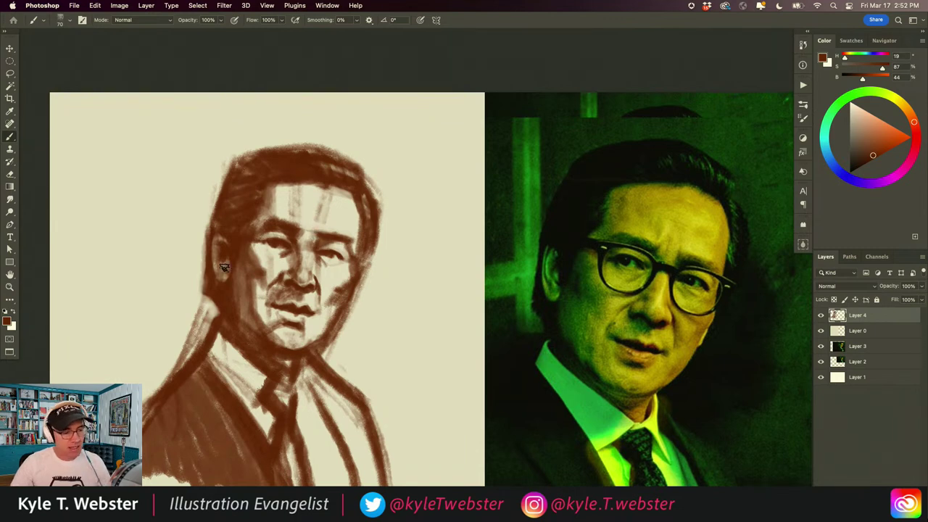
pyautogui.scroll(-3, 259, 357)
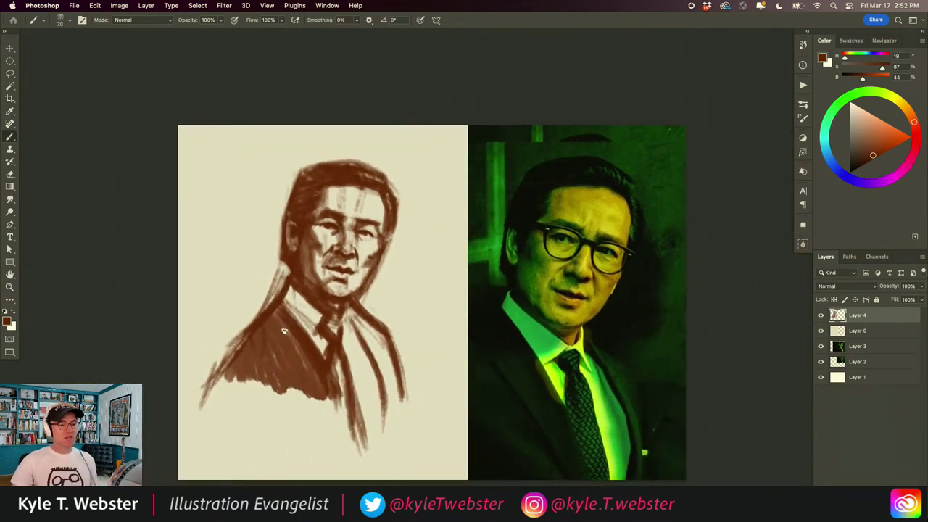
pyautogui.scroll(3, 334, 258)
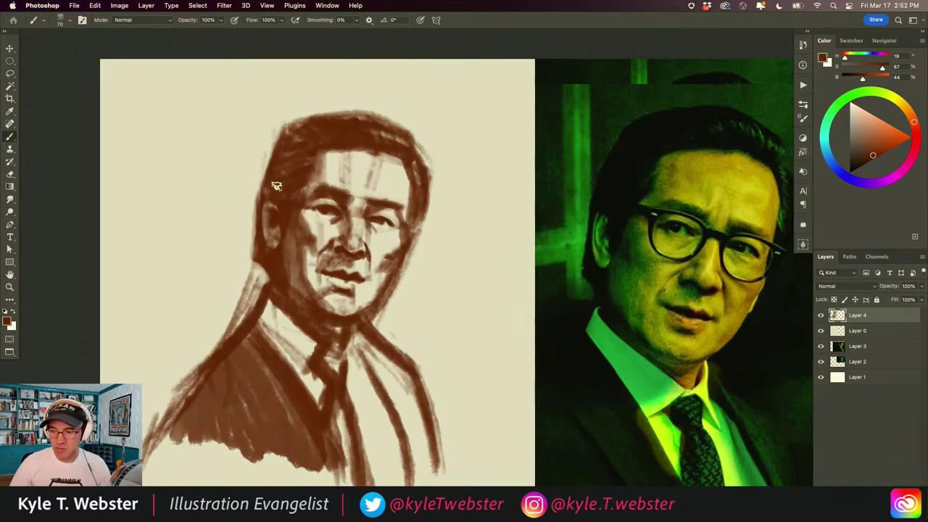
# Step: Outline the portrait's right-hand eye with the Lasso, shift it slightly with the Move tool, and deselect it
pyautogui.press('l')
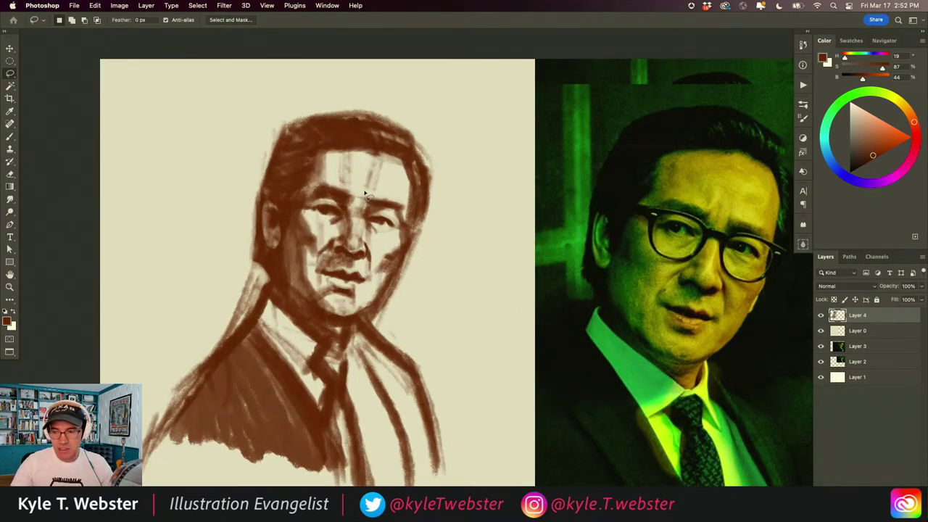
pyautogui.press('b')
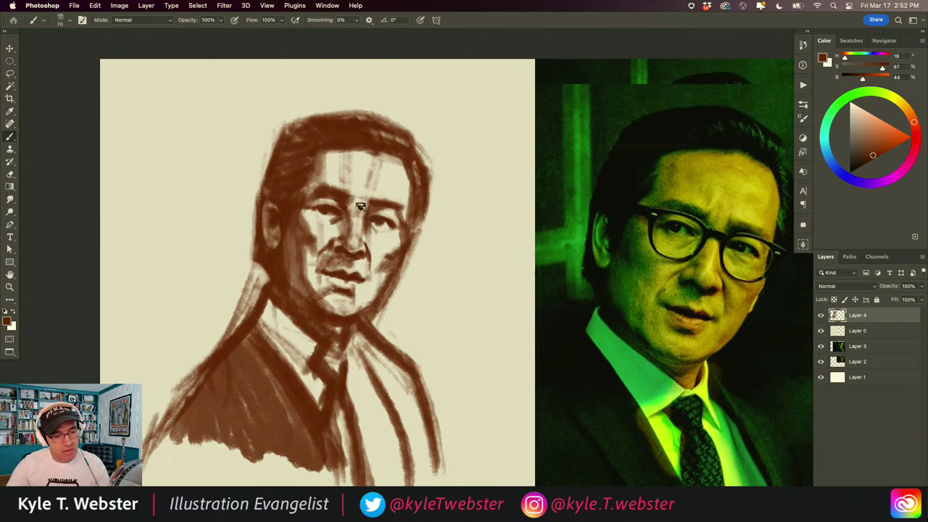
pyautogui.press('l')
pyautogui.moveTo(376, 233); pyautogui.dragTo(381, 210)
pyautogui.press('v')
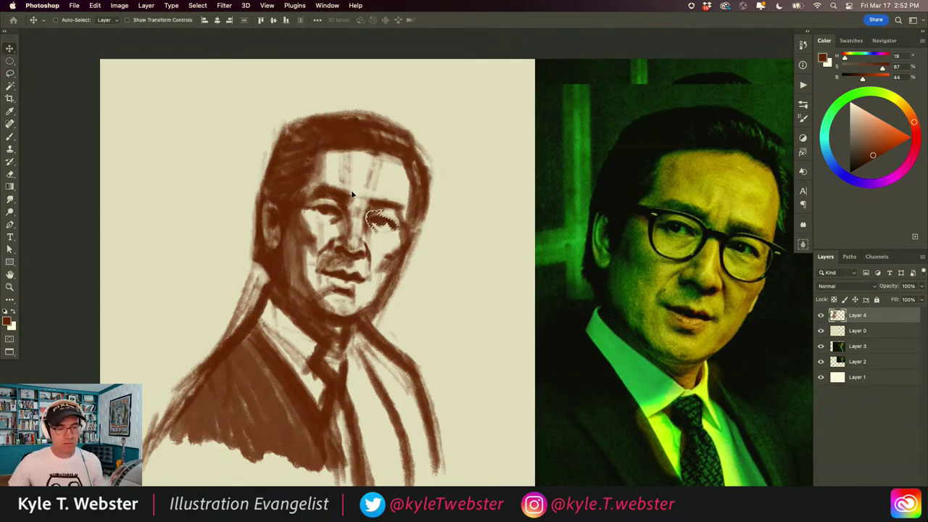
pyautogui.press('cmd+d')
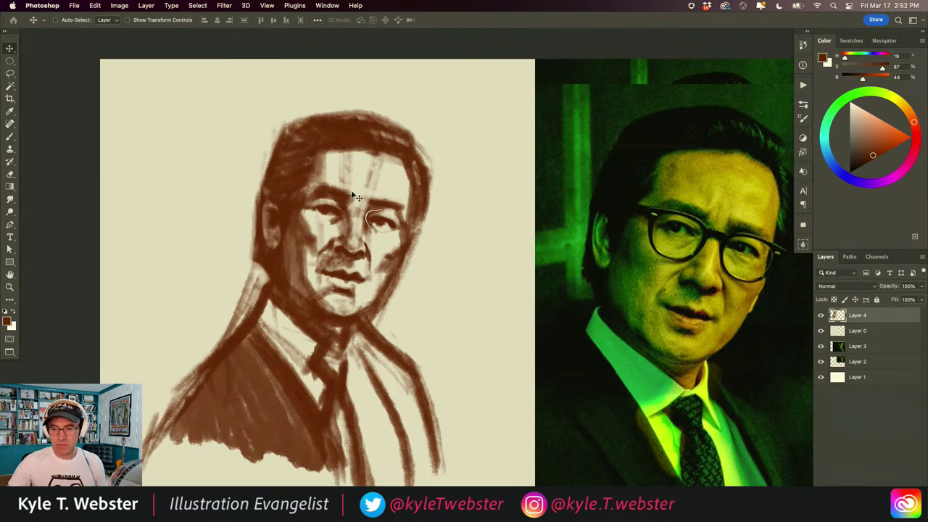
# Step: Sample a lighter brown from the face and blend the tones around the right-hand eye and nose with the brush at size 70
pyautogui.press('b')
pyautogui.scroll(2, 359, 197)
pyautogui.keyDown('alt'); pyautogui.click(377, 204); pyautogui.keyUp('alt')
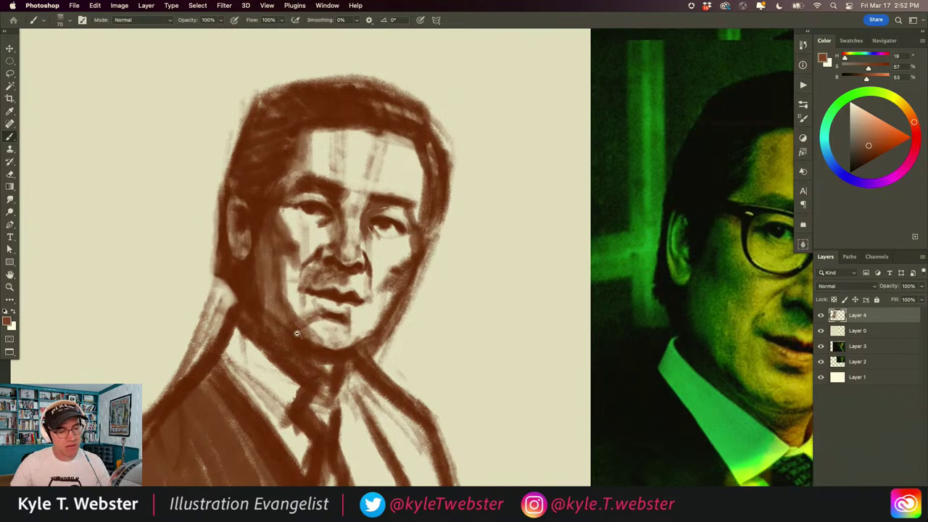
pyautogui.scroll(-2, 299, 334)
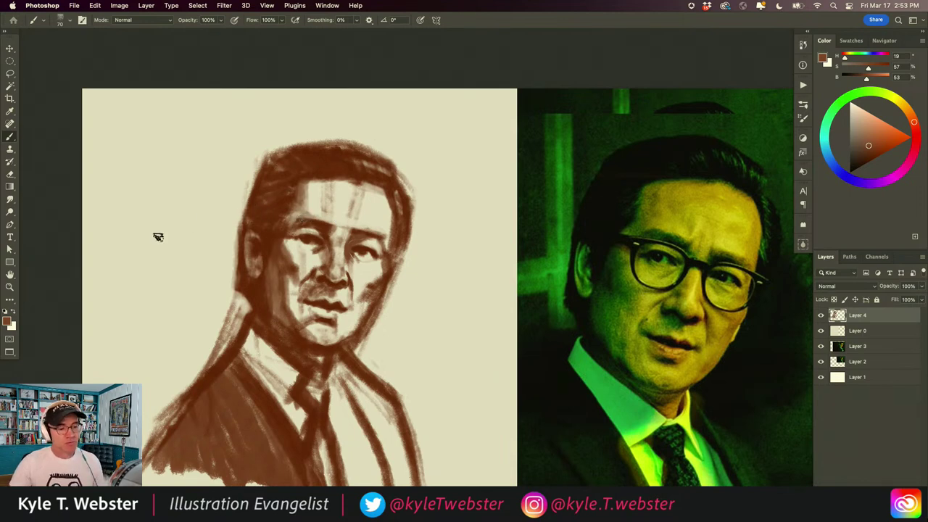
pyautogui.keyDown('alt'); pyautogui.click(293, 391); pyautogui.keyUp('alt')
pyautogui.moveTo(270, 393); pyautogui.dragTo(303, 361)
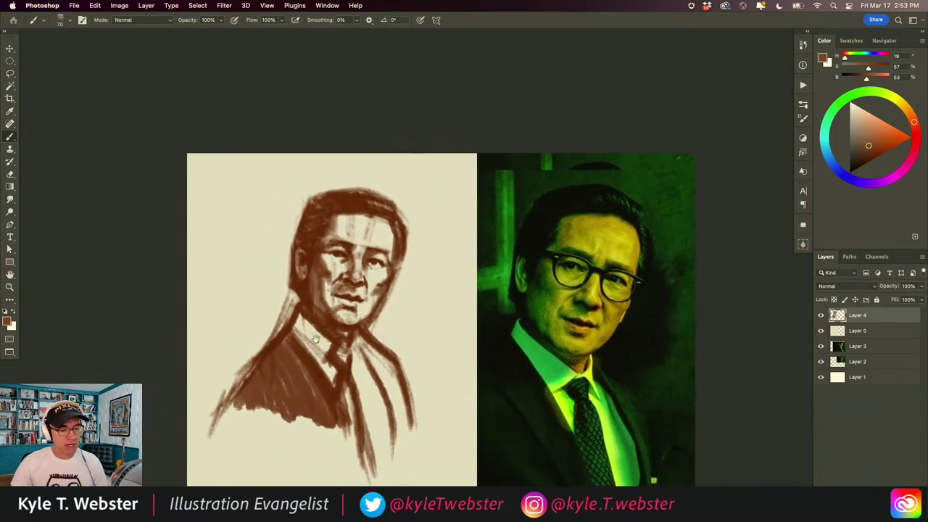
pyautogui.keyDown('super'); pyautogui.click(347, 314); pyautogui.keyUp('super')
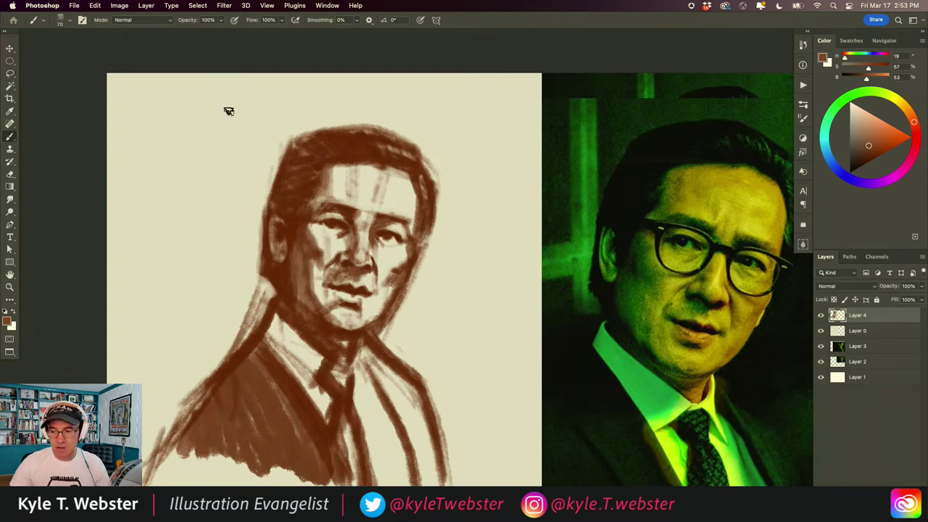
# Step: Sample the dark brown near the neck and sharpen the shadows of the nose with the brush at size 45
pyautogui.keyDown('alt'); pyautogui.click(271, 310); pyautogui.keyUp('alt')
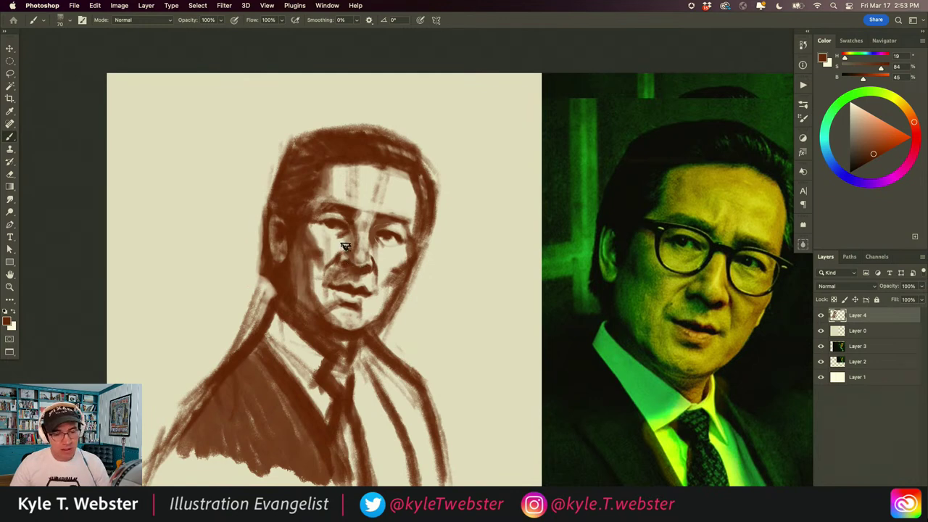
pyautogui.scroll(1, 360, 258)
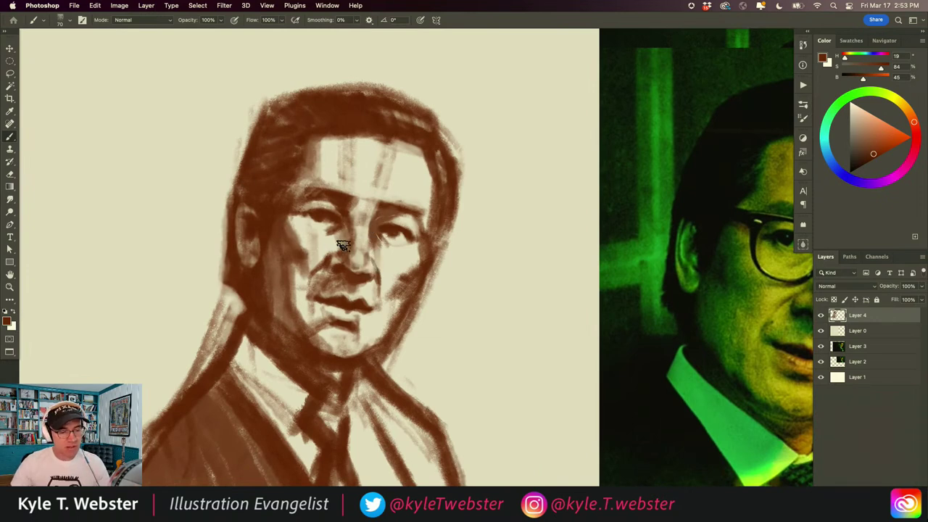
pyautogui.press('c')
pyautogui.scroll(-1, 336, 267)
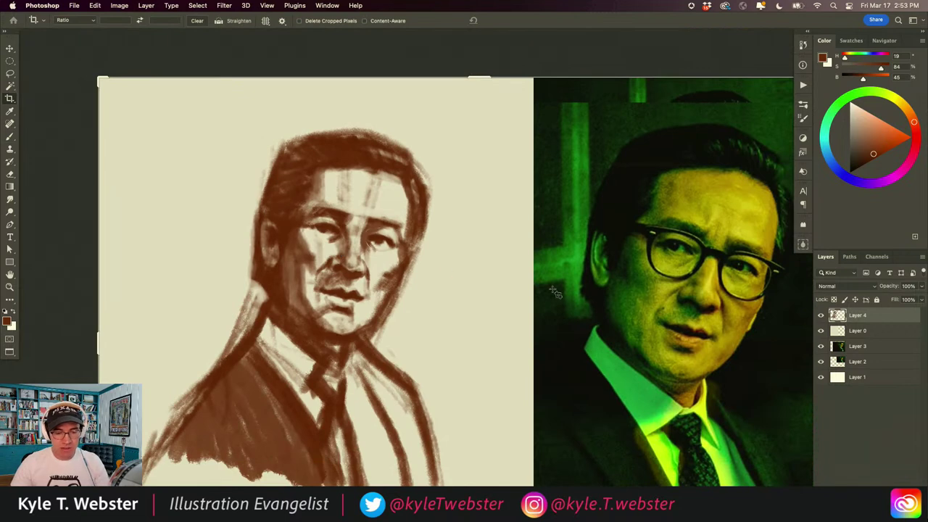
pyautogui.press('b')
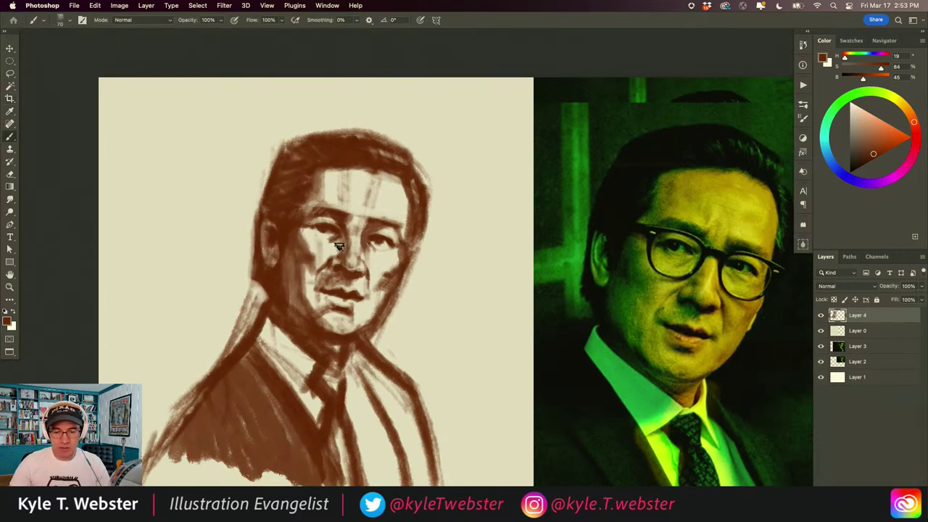
pyautogui.press('[')
pyautogui.press('[')
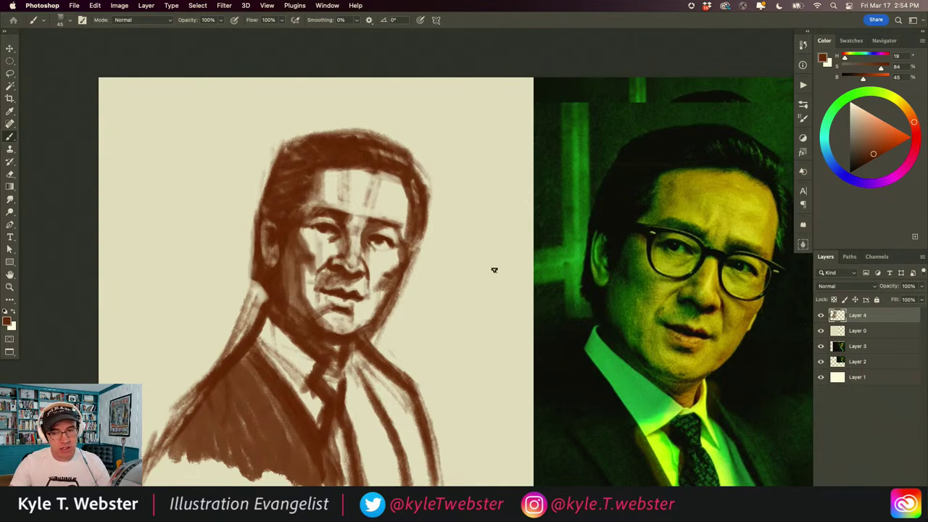
# Step: Test the brush with a short wavy stroke on the empty page beside the head, and undo it
pyautogui.moveTo(495, 269); pyautogui.dragTo(472, 274)
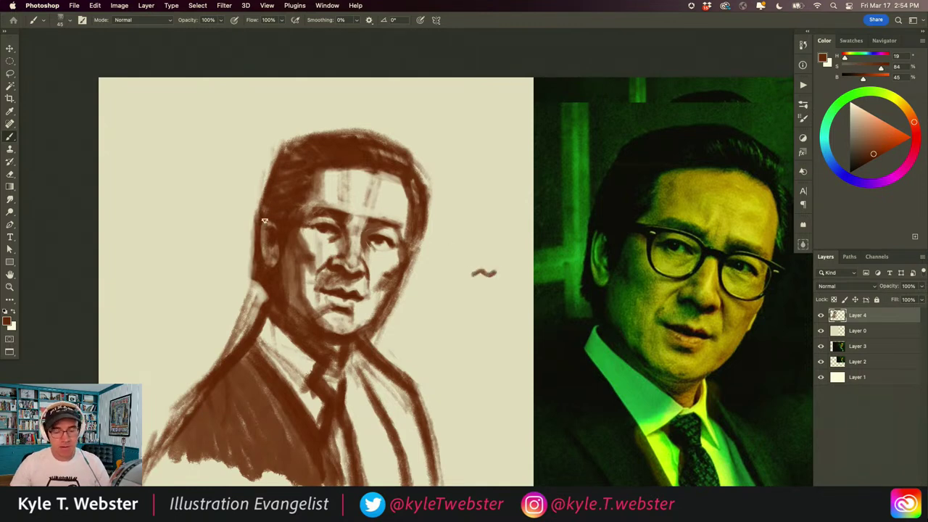
pyautogui.press('super+z')
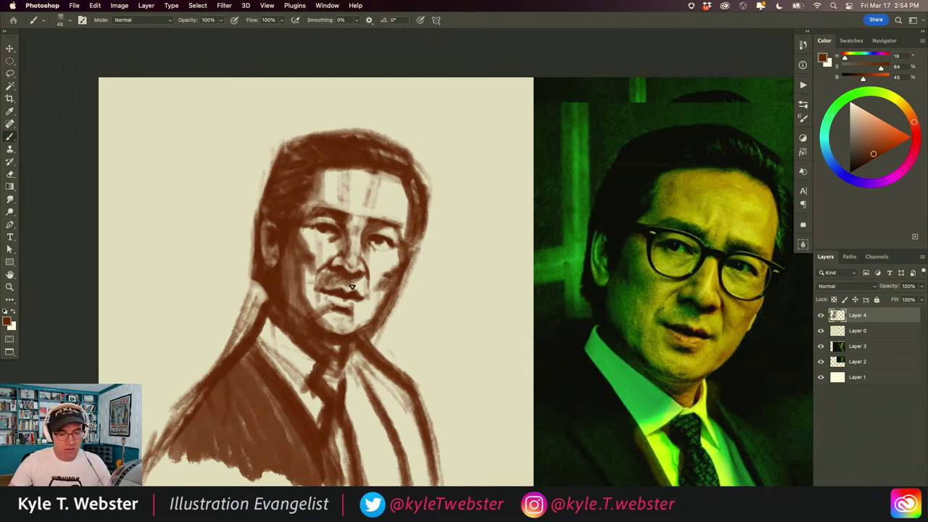
pyautogui.press('Tab')
pyautogui.press('Tab')
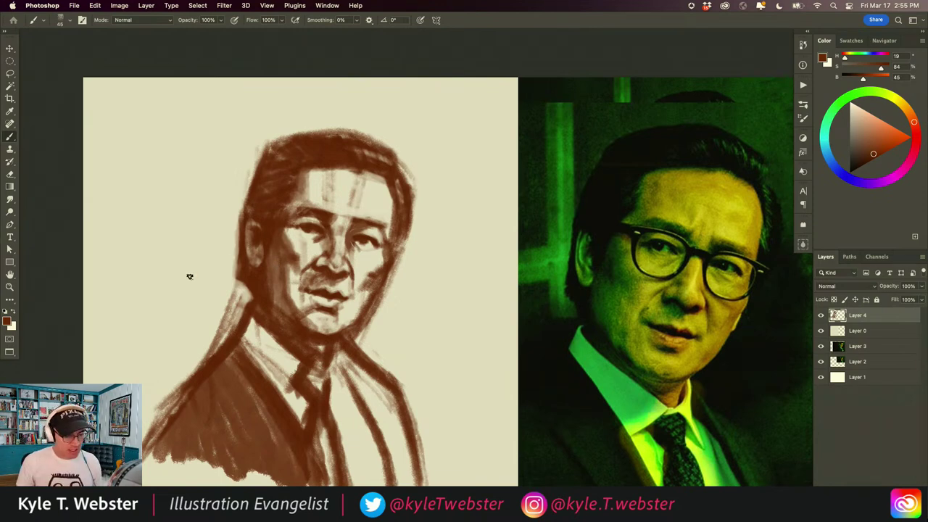
pyautogui.scroll(-3, 288, 389)
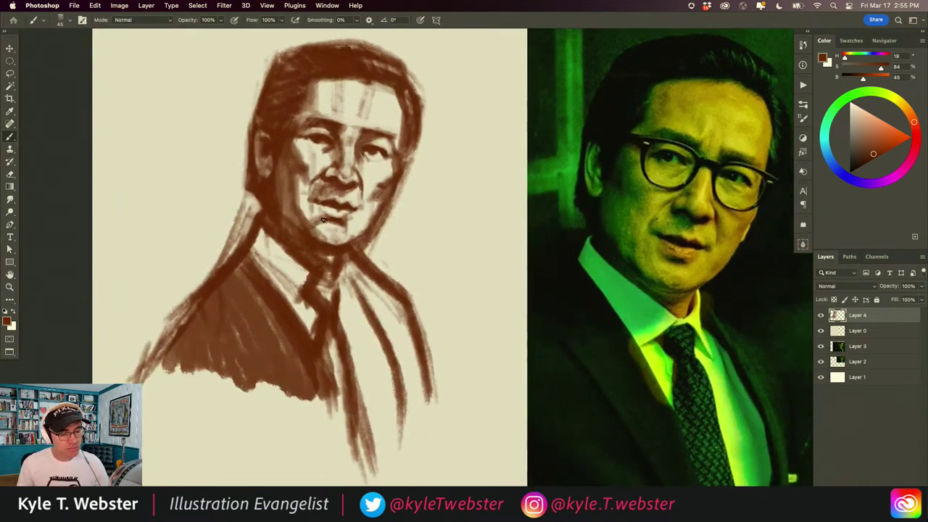
# Step: Shade the right-hand jacket front, the tie and the shirt collar in dark brown with the brush at size 45
pyautogui.moveTo(364, 268)
pyautogui.mouseDown()
pyautogui.moveTo(411, 378)
pyautogui.moveTo(371, 284)
pyautogui.moveTo(384, 341)
pyautogui.moveTo(392, 314)
pyautogui.moveTo(421, 425)
pyautogui.mouseUp()
pyautogui.moveTo(407, 355); pyautogui.dragTo(414, 425)
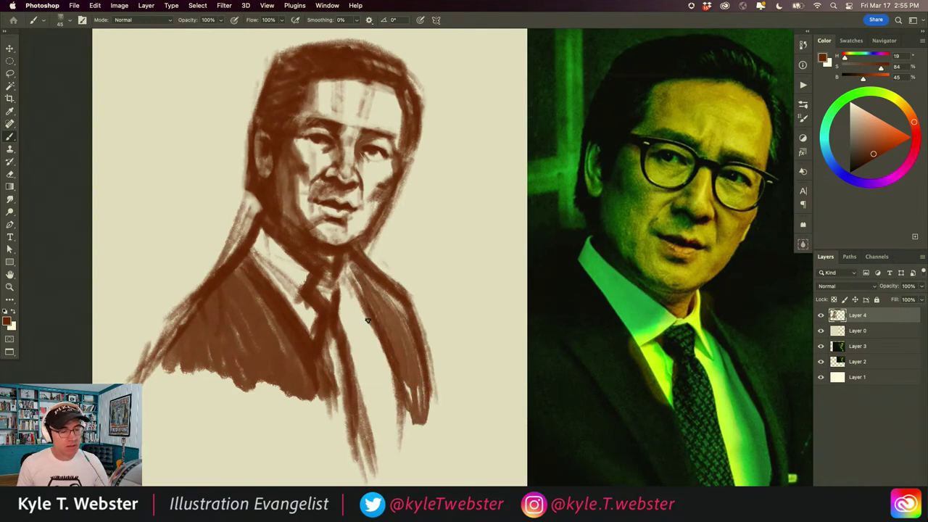
pyautogui.moveTo(336, 347)
pyautogui.mouseDown()
pyautogui.moveTo(340, 374)
pyautogui.moveTo(346, 332)
pyautogui.moveTo(375, 458)
pyautogui.moveTo(354, 360)
pyautogui.moveTo(357, 402)
pyautogui.moveTo(335, 361)
pyautogui.moveTo(350, 399)
pyautogui.moveTo(324, 273)
pyautogui.moveTo(335, 287)
pyautogui.moveTo(318, 269)
pyautogui.moveTo(350, 274)
pyautogui.moveTo(359, 306)
pyautogui.mouseUp()
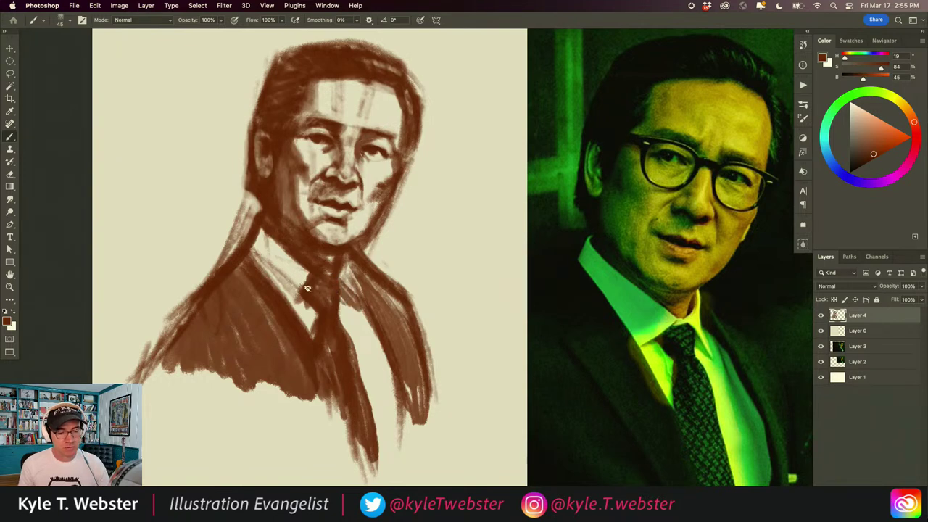
pyautogui.moveTo(302, 288)
pyautogui.mouseDown()
pyautogui.moveTo(287, 301)
pyautogui.moveTo(318, 329)
pyautogui.moveTo(296, 292)
pyautogui.moveTo(299, 220)
pyautogui.moveTo(276, 213)
pyautogui.mouseUp()
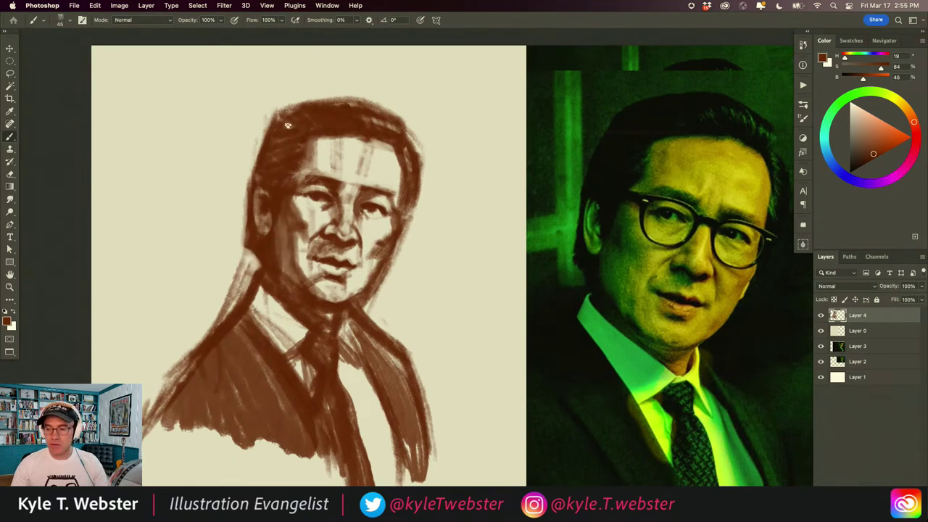
# Step: Add a new layer and draw the left-hand lens frame of the glasses with the brush at size 35
pyautogui.press('super+shift+alt+n')
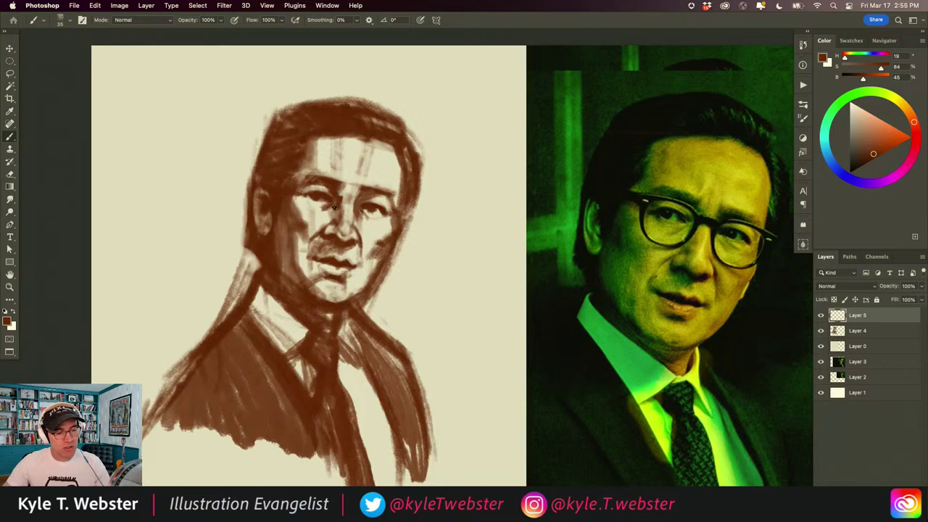
pyautogui.moveTo(332, 210)
pyautogui.mouseDown()
pyautogui.moveTo(319, 217)
pyautogui.moveTo(330, 210)
pyautogui.mouseUp()
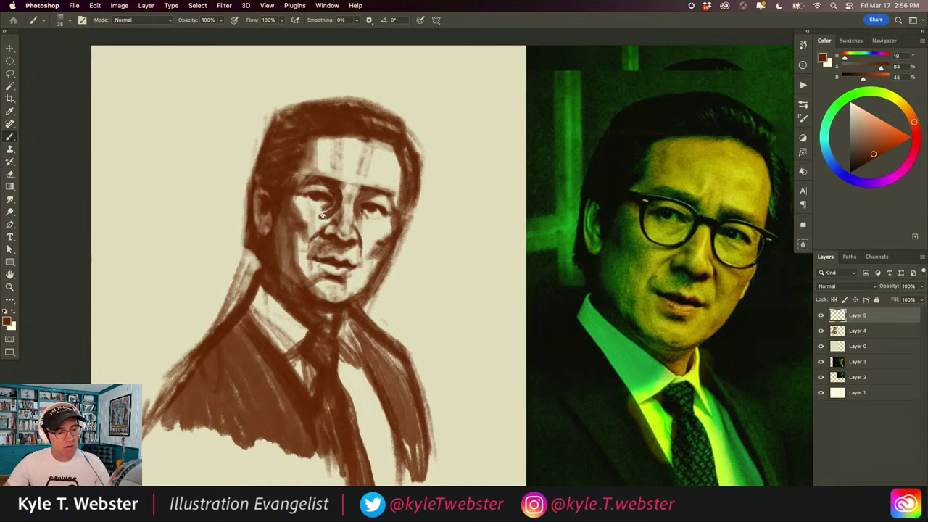
pyautogui.moveTo(323, 214)
pyautogui.mouseDown()
pyautogui.moveTo(298, 208)
pyautogui.moveTo(310, 216)
pyautogui.moveTo(297, 190)
pyautogui.moveTo(313, 178)
pyautogui.moveTo(302, 179)
pyautogui.mouseUp()
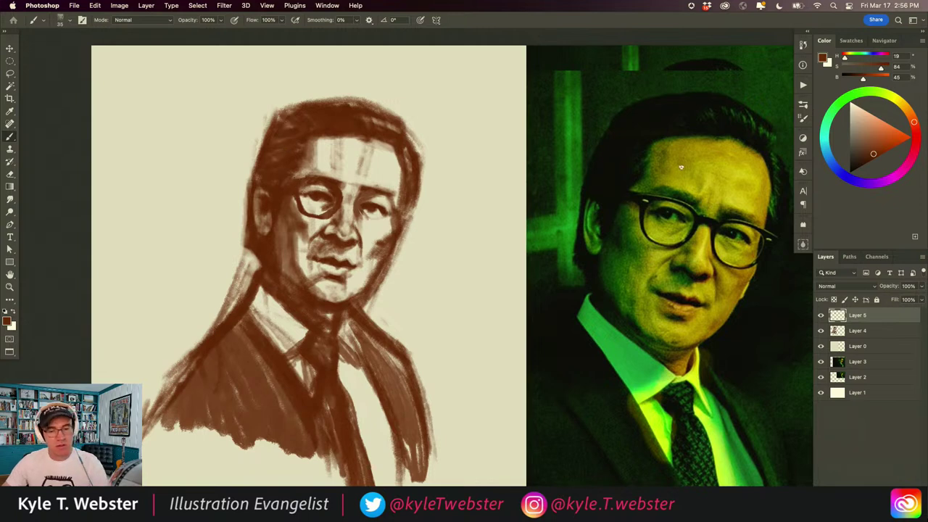
# Step: Lock the layer's transparent pixels, recolour the lens frame with a darker brown at 80% saturation and 34% brightness, and unlock it
pyautogui.press('/')
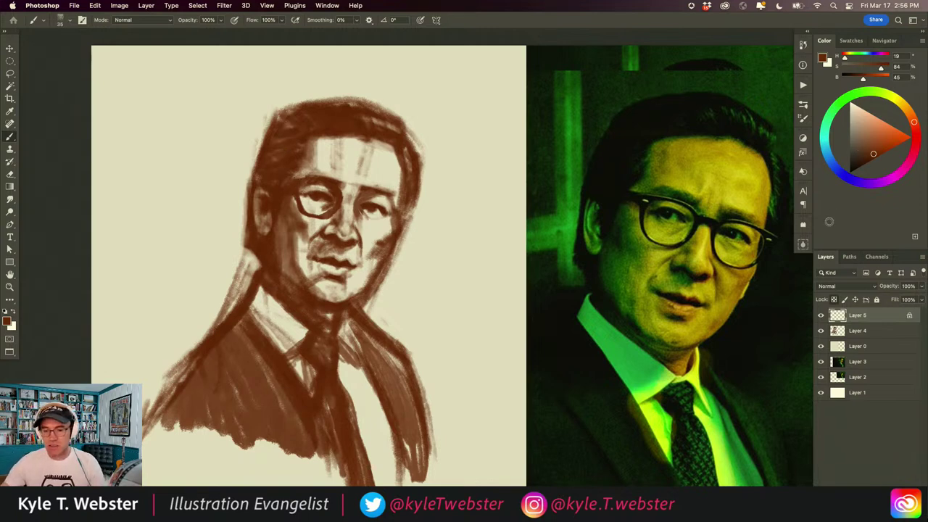
pyautogui.moveTo(872, 156); pyautogui.dragTo(846, 160)
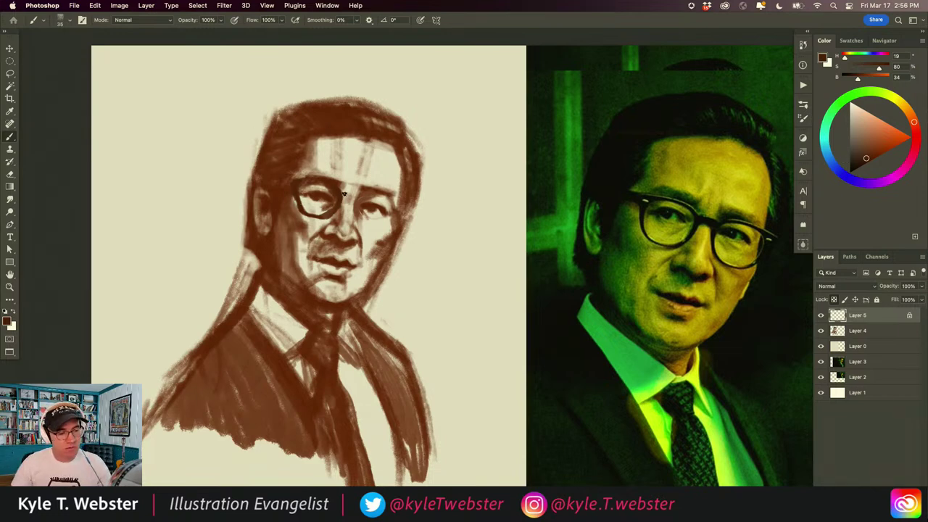
pyautogui.click(834, 299)
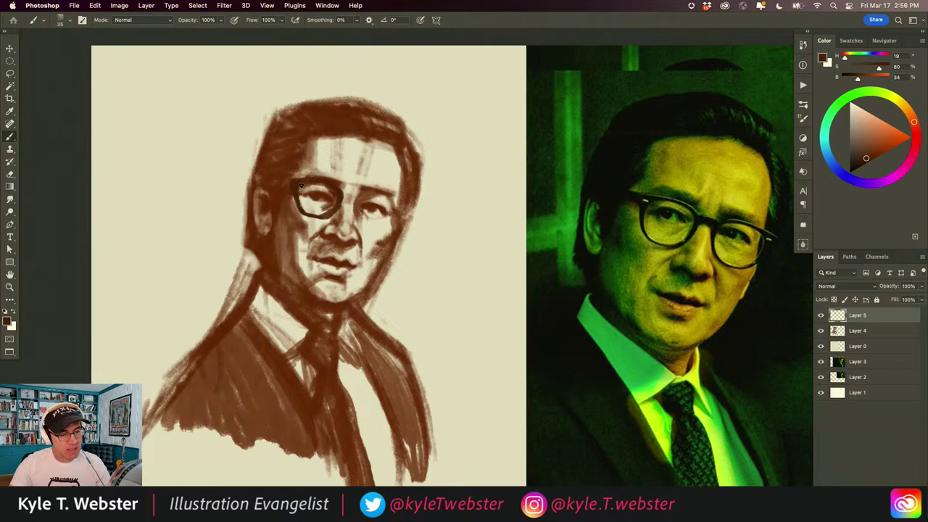
# Step: Refine the left-hand lens frame and paint the temple, bridge and right-hand lens, undoing stray strokes along the way
pyautogui.moveTo(299, 192); pyautogui.dragTo(307, 211)
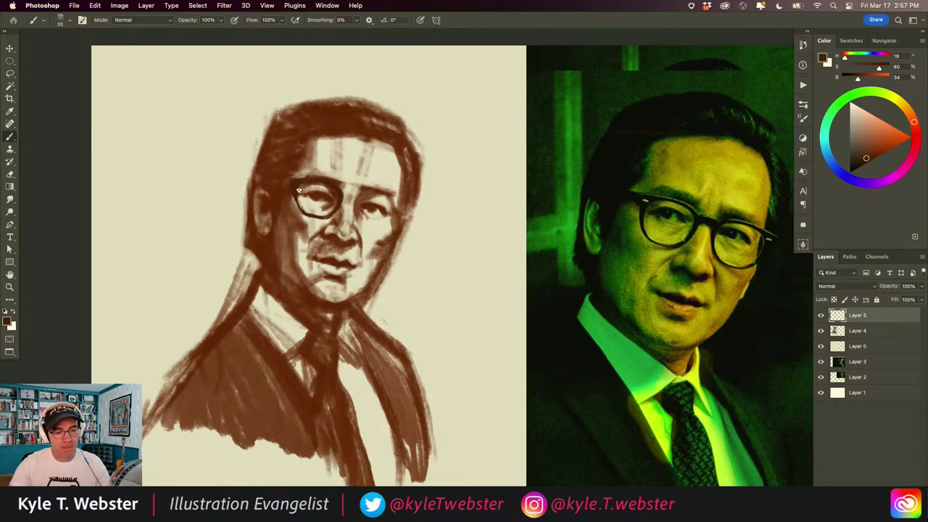
pyautogui.moveTo(298, 182)
pyautogui.mouseDown()
pyautogui.moveTo(298, 205)
pyautogui.moveTo(324, 207)
pyautogui.mouseUp()
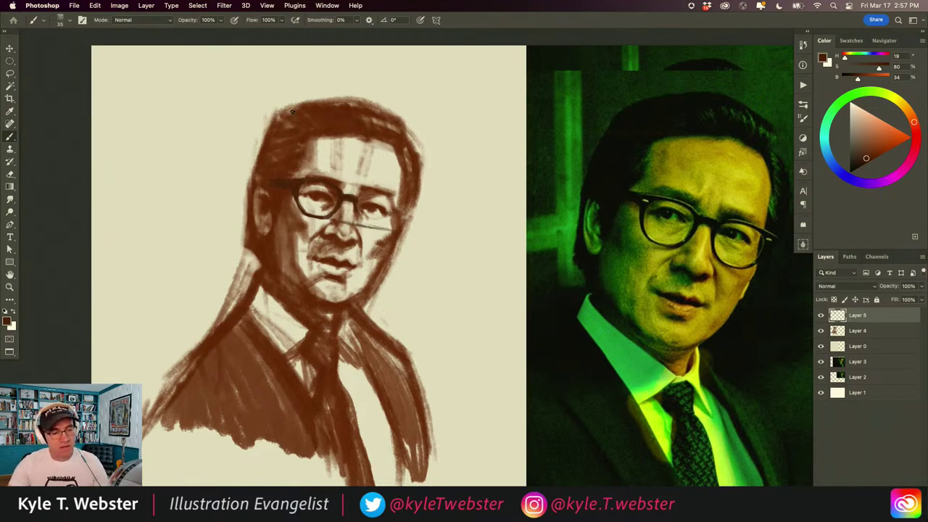
pyautogui.press('super+z')
pyautogui.press('super+z')
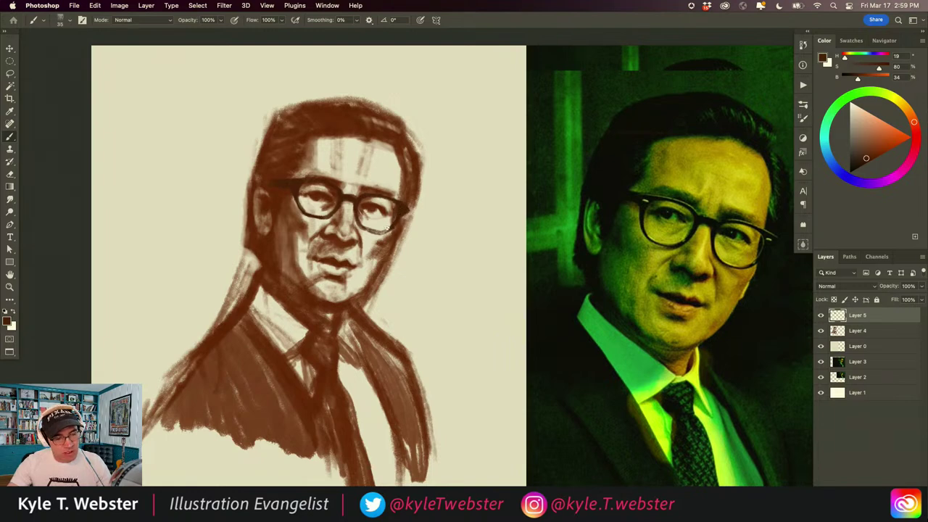
pyautogui.moveTo(377, 231); pyautogui.dragTo(392, 224)
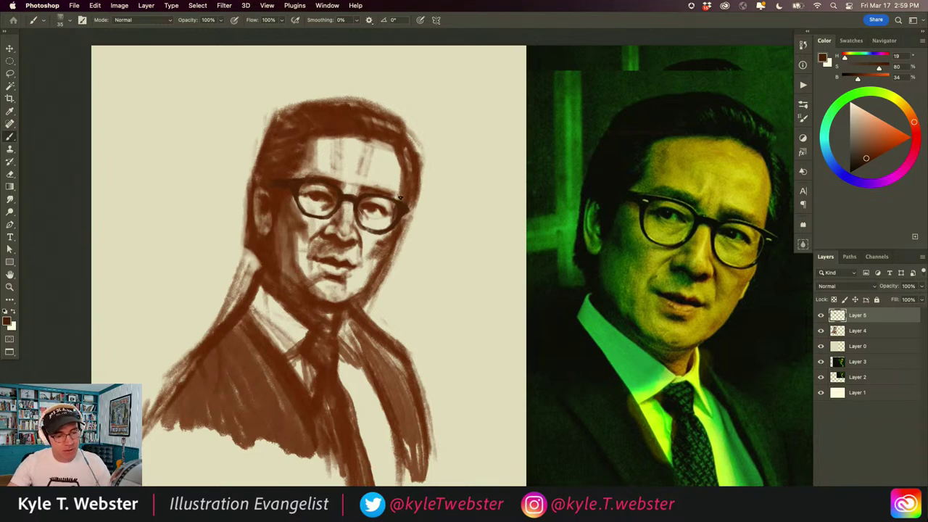
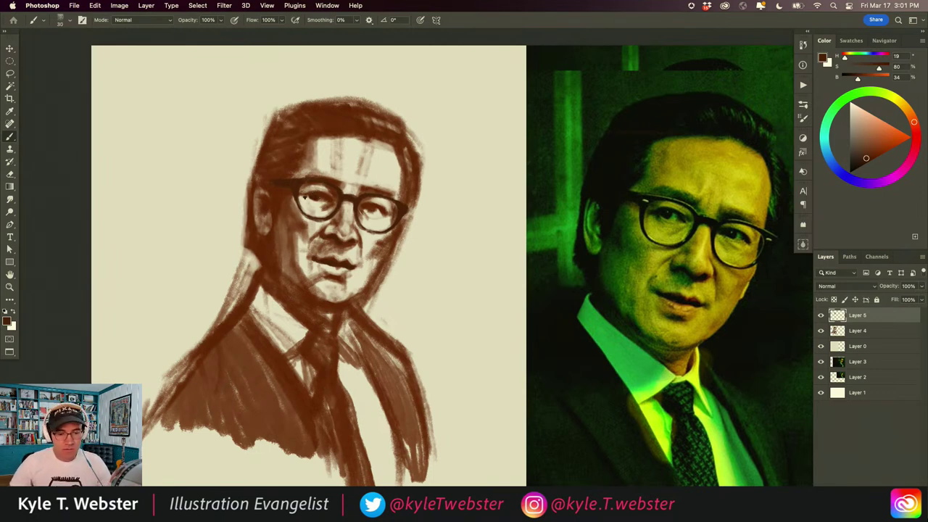
pyautogui.scroll(3, 294, 207)
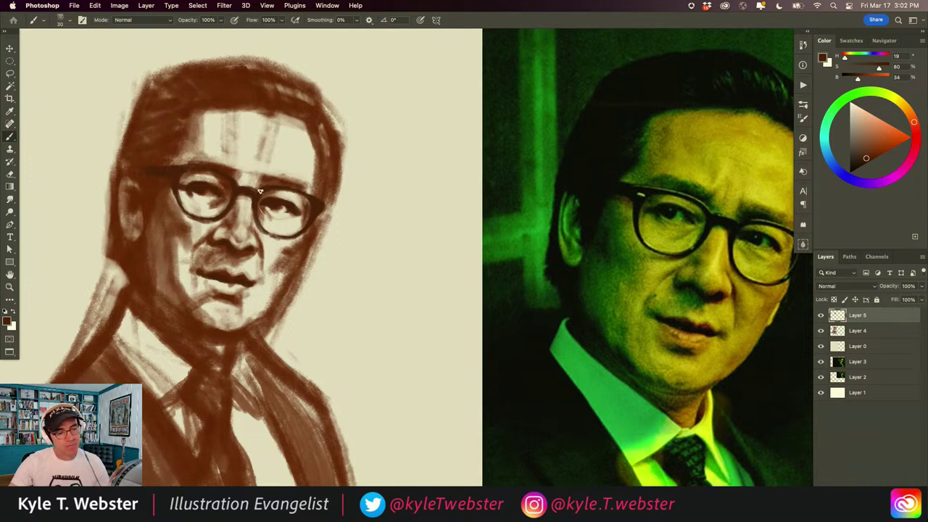
pyautogui.press('Tab')
pyautogui.press('Tab')
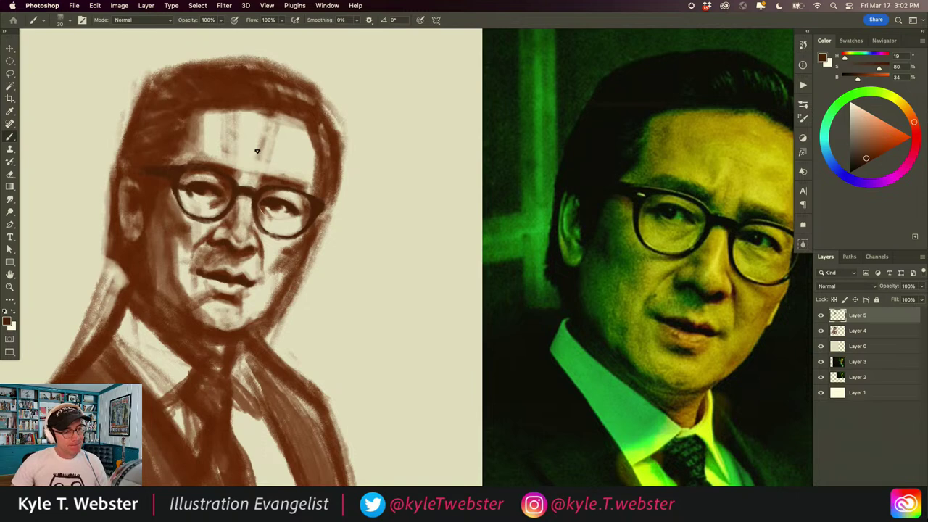
pyautogui.hscroll(-2, 228, 332)
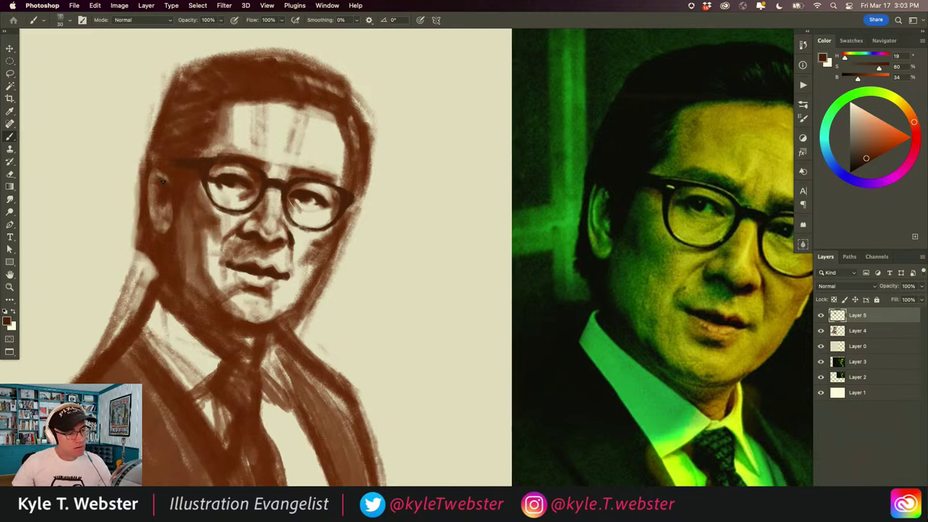
# Step: Select Layer 4 together with Layer 5 and enlarge the portrait to 130.06% with Free Transform, repositioning it on the cream page
pyautogui.scroll(-5, 164, 196)
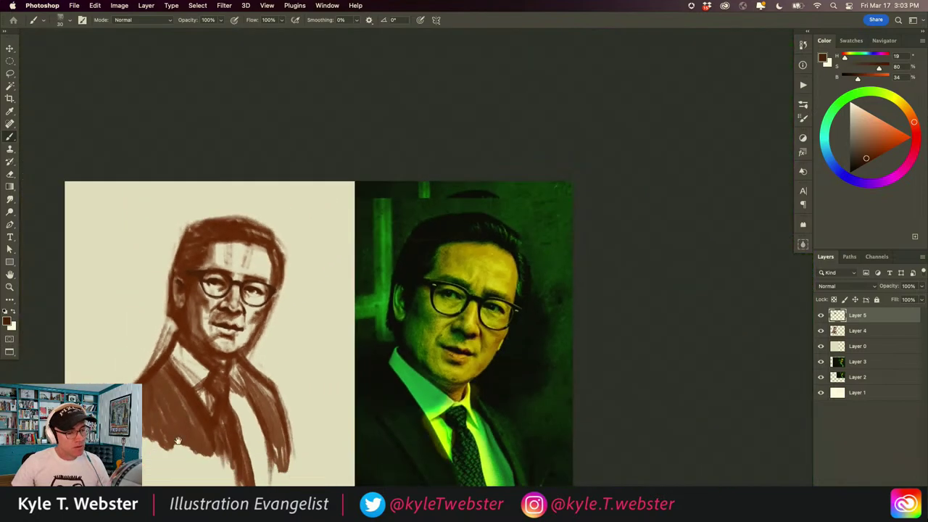
pyautogui.moveTo(276, 360); pyautogui.dragTo(272, 368)
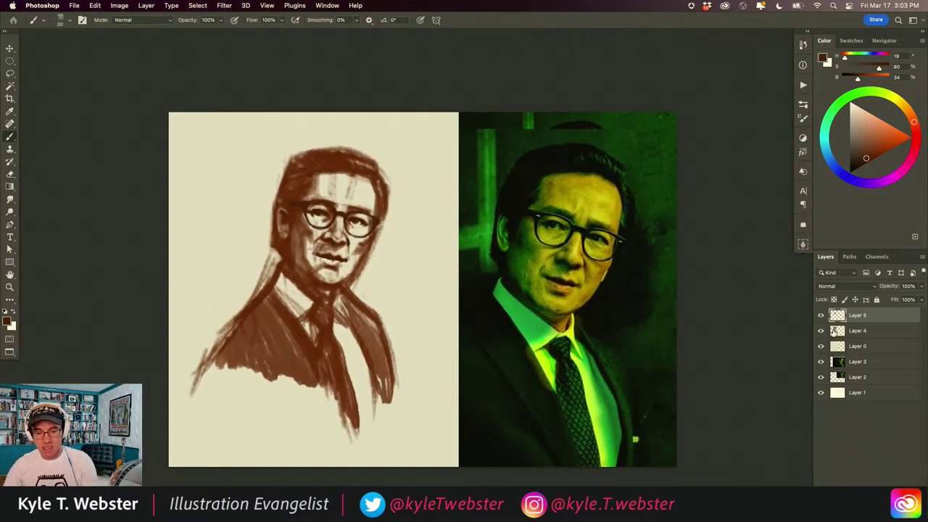
pyautogui.click(837, 330)
pyautogui.press('super+t')
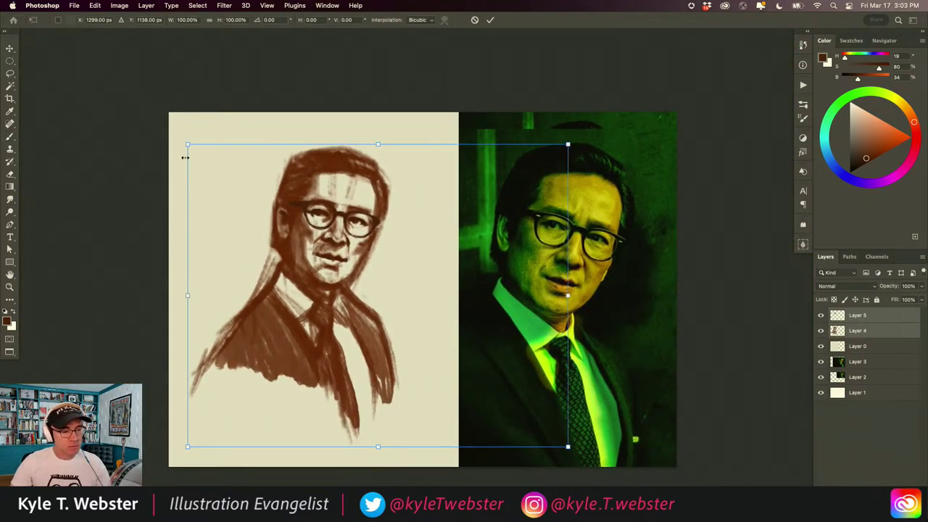
pyautogui.moveTo(186, 145); pyautogui.dragTo(155, 118)
pyautogui.moveTo(242, 258); pyautogui.dragTo(248, 289)
pyautogui.moveTo(164, 143); pyautogui.dragTo(140, 125)
pyautogui.moveTo(243, 314)
pyautogui.mouseDown()
pyautogui.moveTo(252, 319)
pyautogui.moveTo(238, 338)
pyautogui.mouseUp()
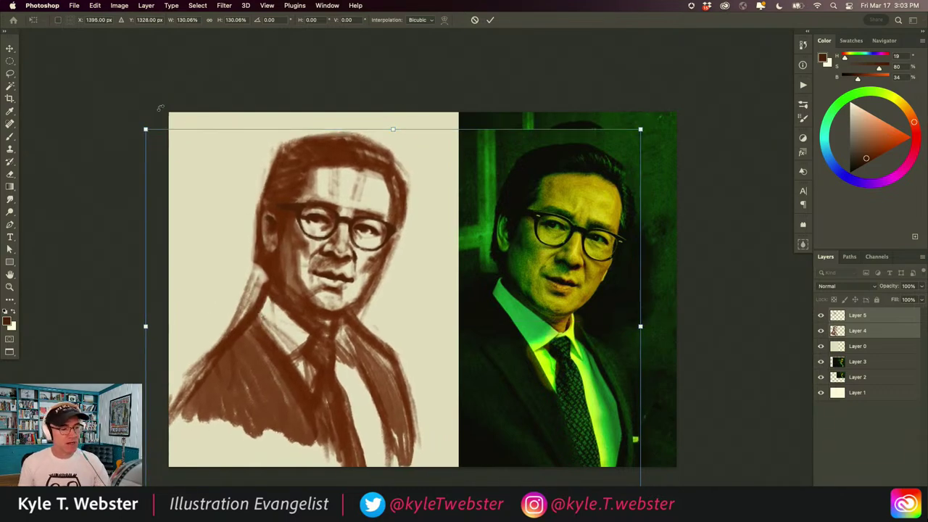
# Step: Nudge the enlarged portrait slightly up and to the left, and apply the transform
pyautogui.press('Left')
pyautogui.press('Up')
pyautogui.press('Right')
pyautogui.press('Up')
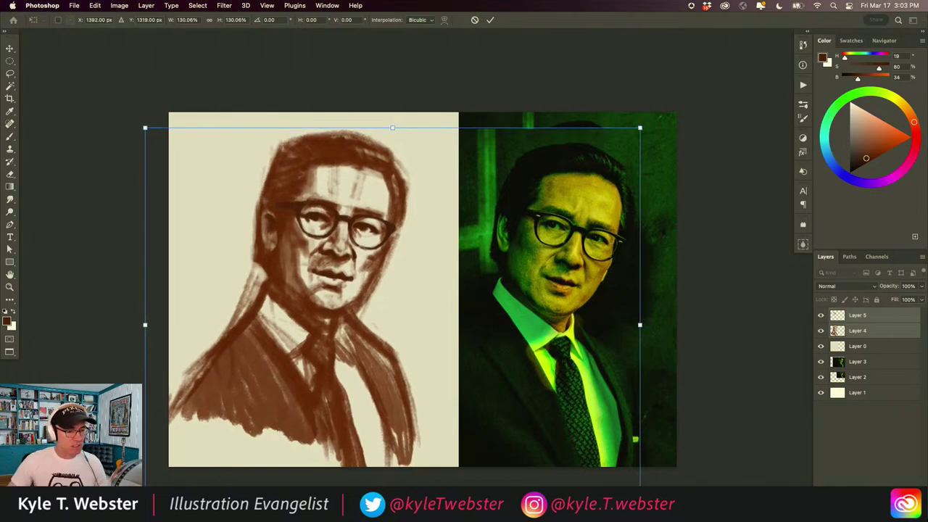
pyautogui.press('Left')
pyautogui.press('Left')
pyautogui.press('Up')
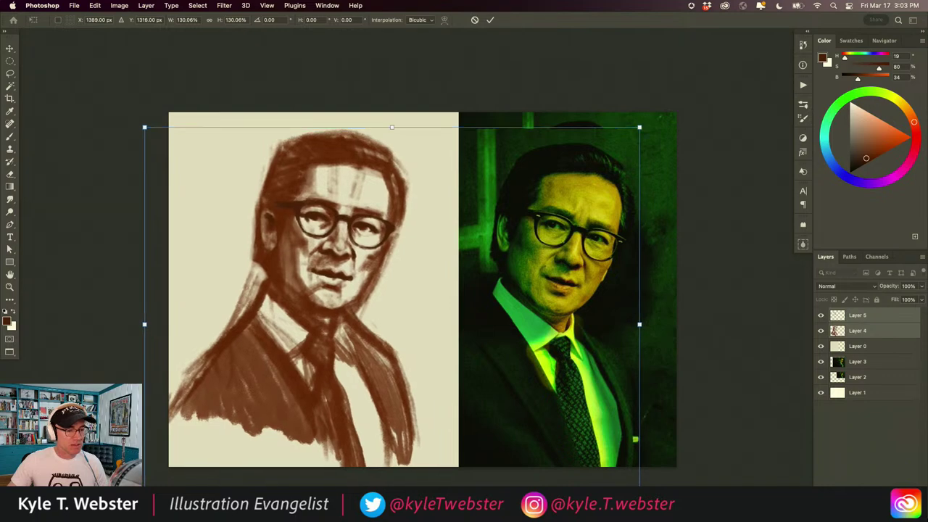
pyautogui.press('Return')
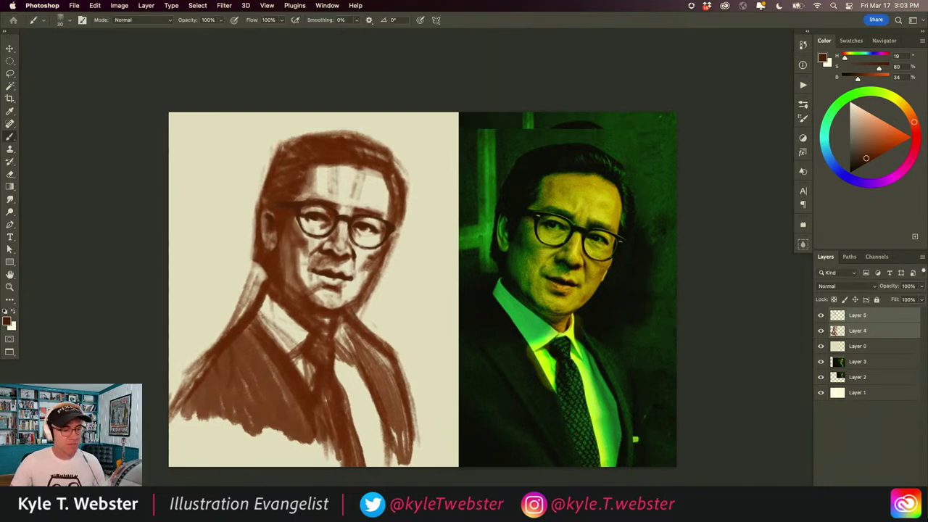
# Step: Merge the glasses layer and the portrait layer into one layer
pyautogui.scroll(-2, 224, 327)
pyautogui.hscroll(-1, 224, 327)
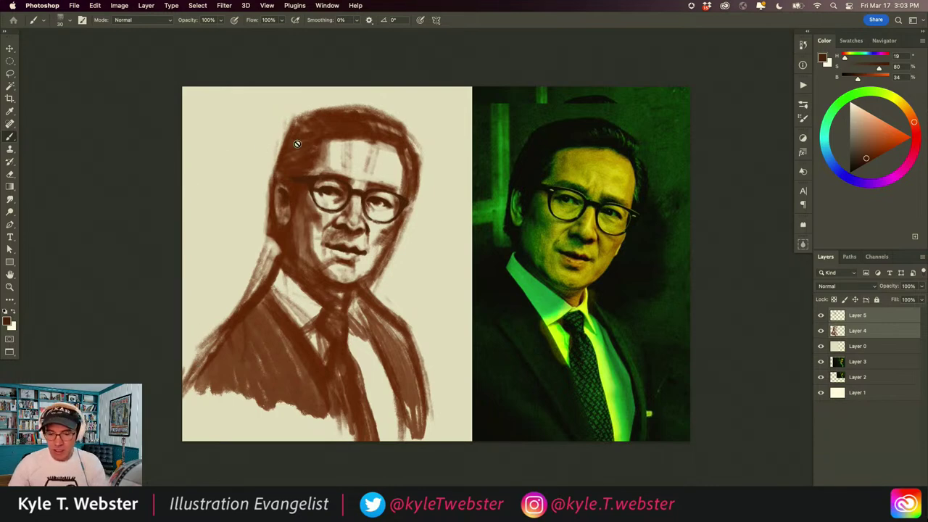
pyautogui.press('super+e')
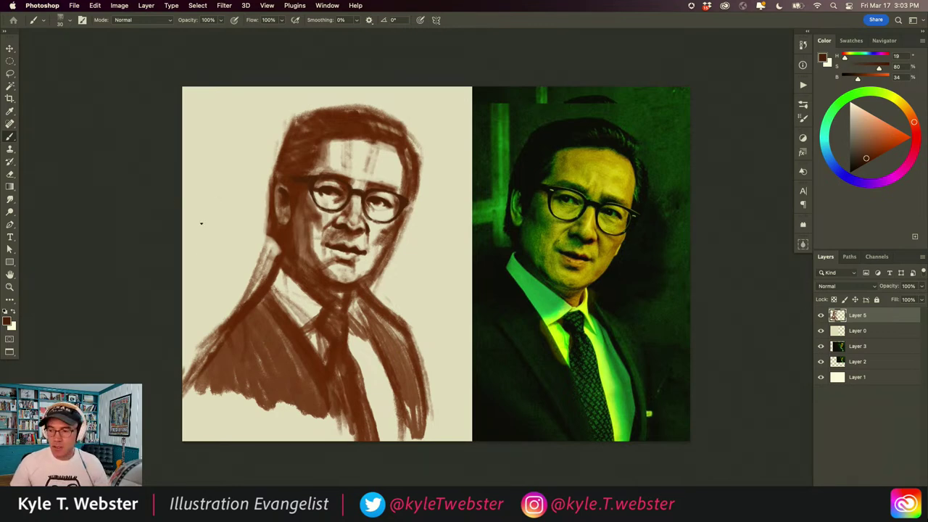
# Step: Outline the mouth area with the Lasso, nudge it up slightly with the Move tool, and deselect it
pyautogui.press('l')
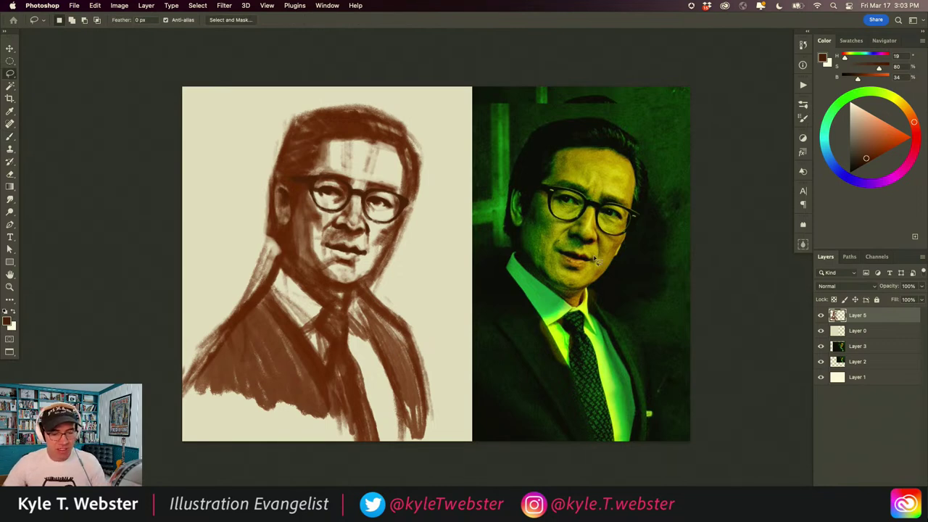
pyautogui.moveTo(363, 246)
pyautogui.mouseDown()
pyautogui.moveTo(320, 236)
pyautogui.moveTo(325, 259)
pyautogui.moveTo(358, 271)
pyautogui.moveTo(365, 242)
pyautogui.mouseUp()
pyautogui.press('v')
pyautogui.press('Up')
pyautogui.press('Up')
pyautogui.press('Up')
pyautogui.press('Up')
pyautogui.press('Up')
pyautogui.press('Up')
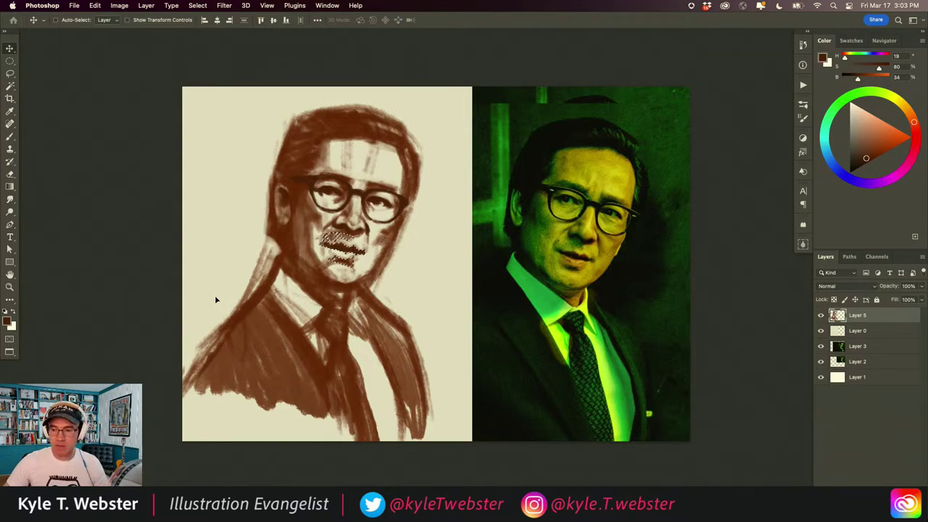
pyautogui.hotkey('ctrl', 'd')
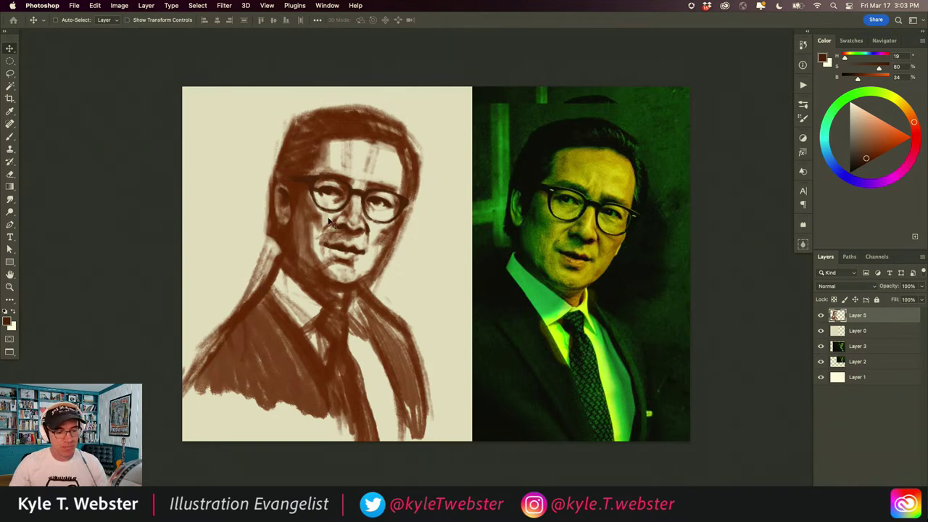
# Step: Retouch the face with the brush, sample a mid brown beside the right-hand lens, and set the brush size to 50
pyautogui.keyDown('super'); pyautogui.click(319, 243); pyautogui.keyUp('super')
pyautogui.press('b')
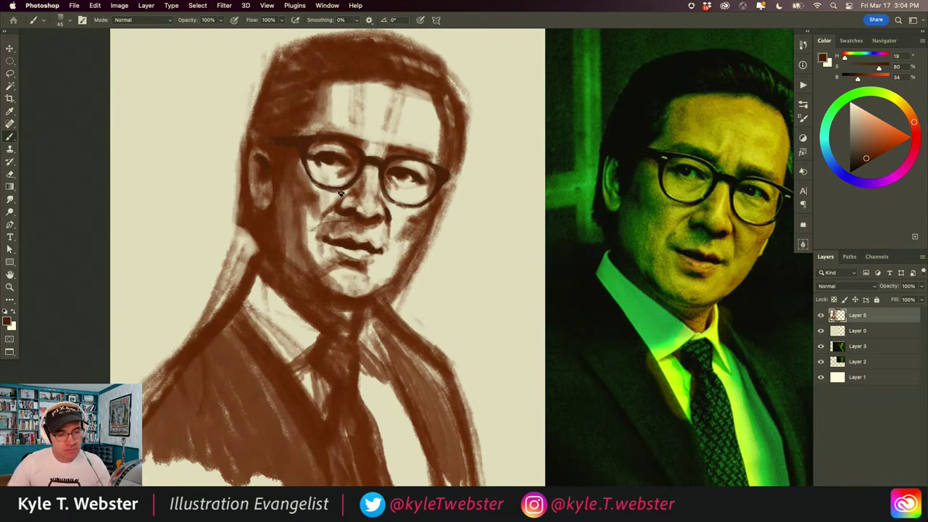
pyautogui.press('i')
pyautogui.click(435, 206)
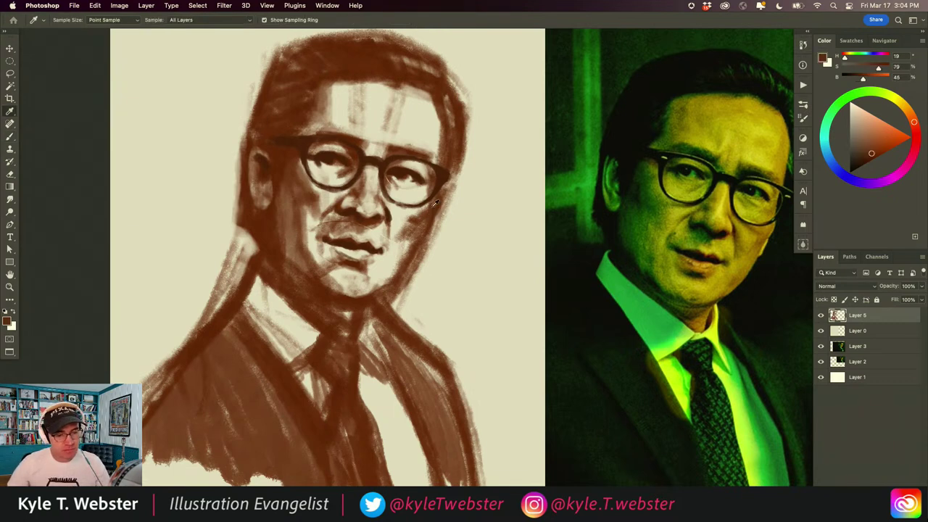
pyautogui.press('b')
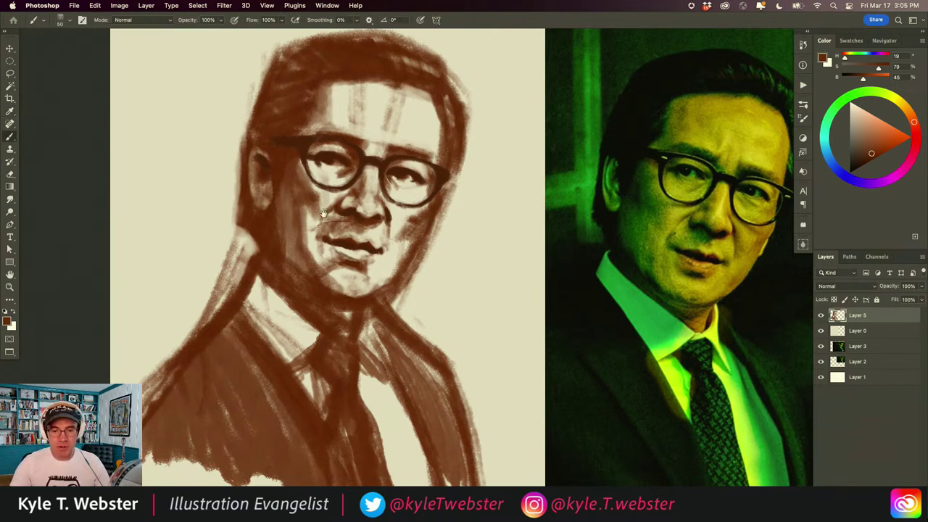
pyautogui.hscroll(3, 326, 213)
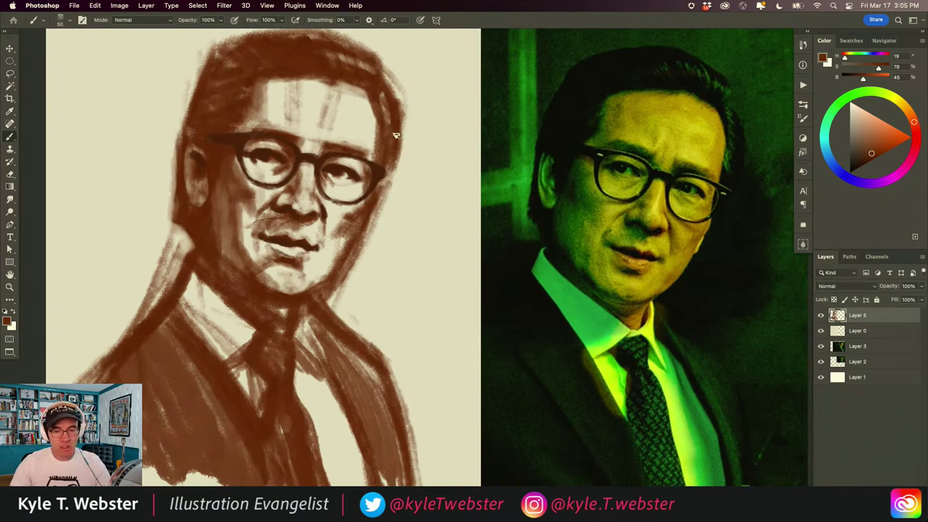
pyautogui.press('Tab')
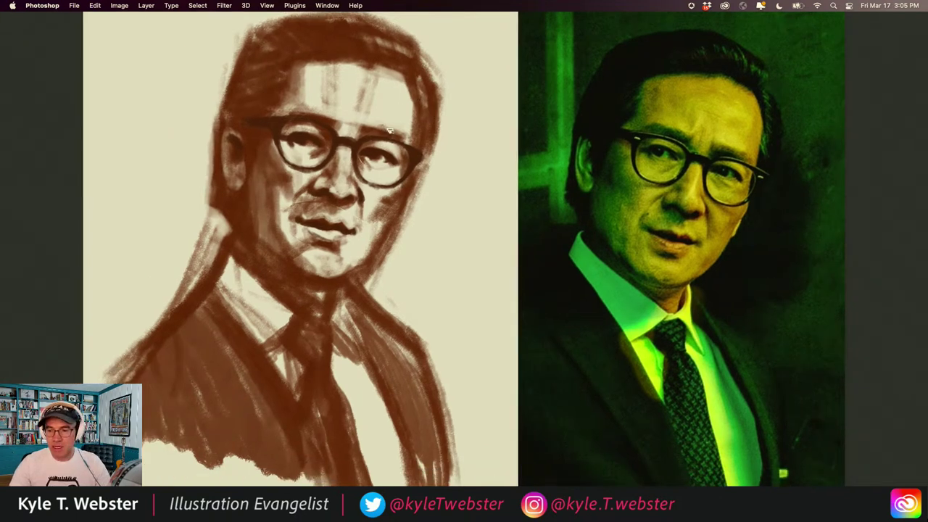
pyautogui.press('Tab')
pyautogui.hscroll(3, 389, 134)
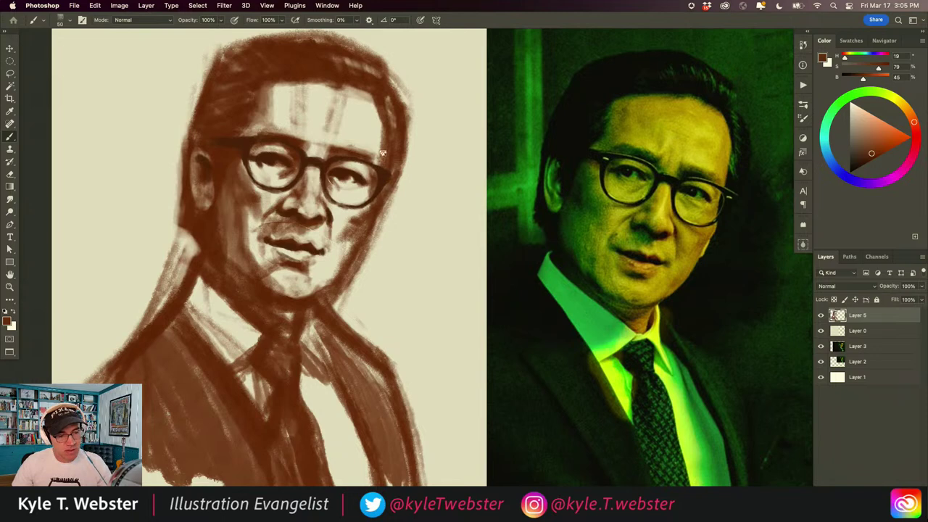
# Step: Sample a dark brown from the glasses' right-hand hinge and brush in the chin edge, the right-hand shirt collar and the jacket lapel
pyautogui.keyDown('alt'); pyautogui.click(385, 176); pyautogui.keyUp('alt')
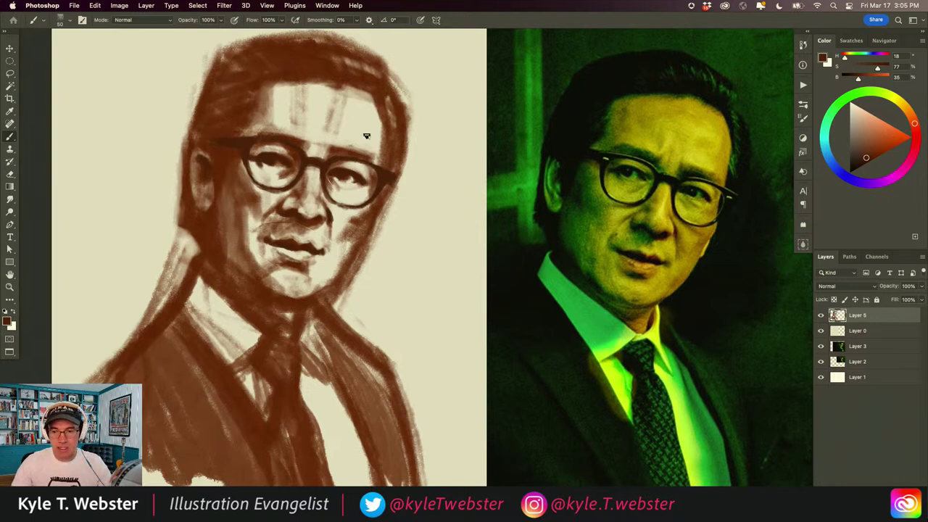
pyautogui.press('Tab')
pyautogui.press('Tab')
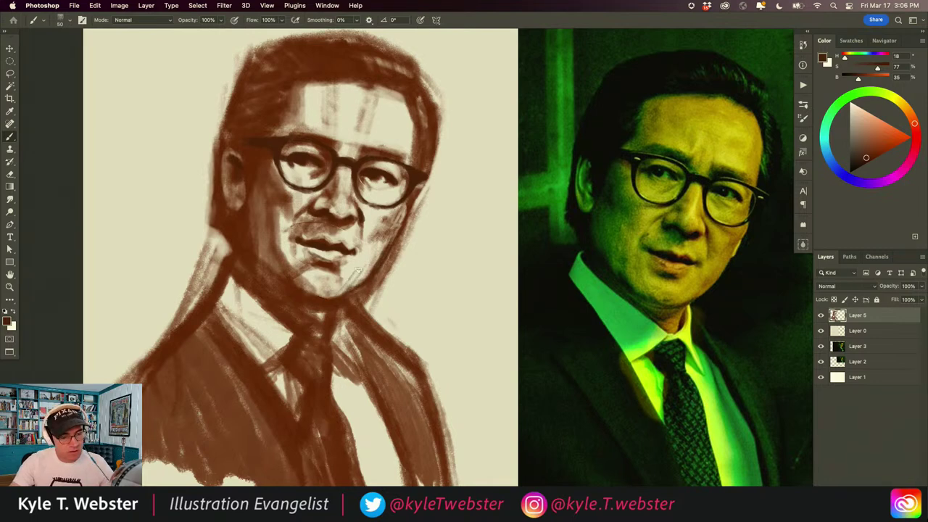
pyautogui.moveTo(318, 293)
pyautogui.mouseDown()
pyautogui.moveTo(335, 293)
pyautogui.moveTo(311, 294)
pyautogui.mouseUp()
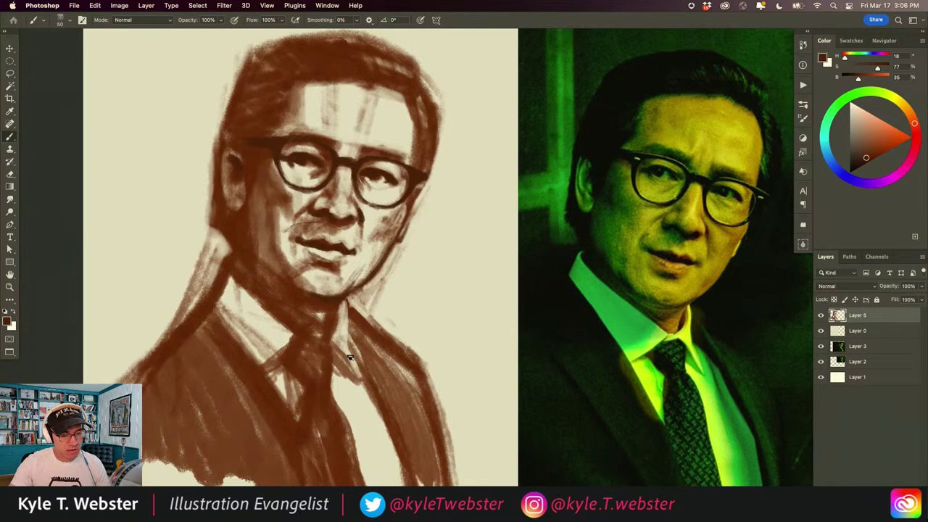
pyautogui.moveTo(351, 320)
pyautogui.mouseDown()
pyautogui.moveTo(354, 363)
pyautogui.moveTo(357, 340)
pyautogui.moveTo(388, 410)
pyautogui.moveTo(359, 358)
pyautogui.moveTo(389, 435)
pyautogui.moveTo(370, 378)
pyautogui.moveTo(418, 468)
pyautogui.moveTo(357, 361)
pyautogui.moveTo(419, 455)
pyautogui.moveTo(372, 375)
pyautogui.moveTo(391, 391)
pyautogui.moveTo(427, 484)
pyautogui.mouseUp()
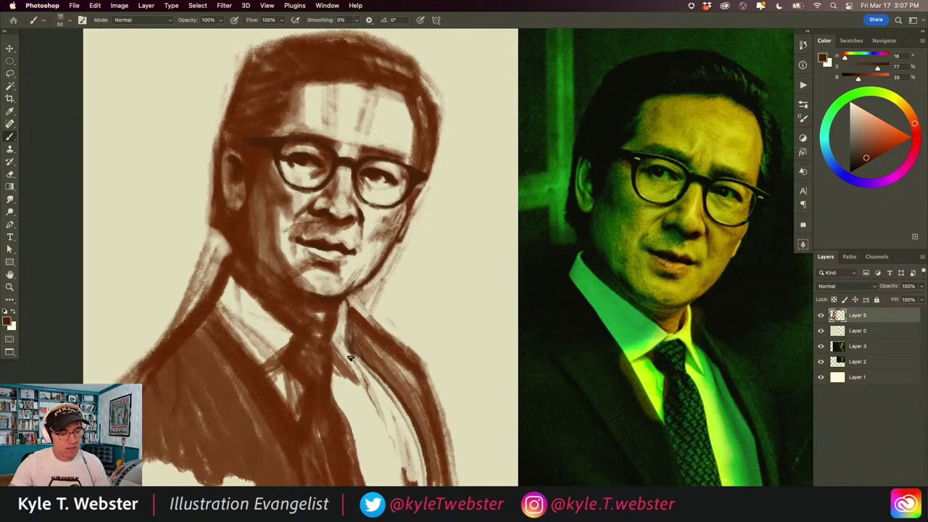
pyautogui.moveTo(357, 382); pyautogui.dragTo(343, 363)
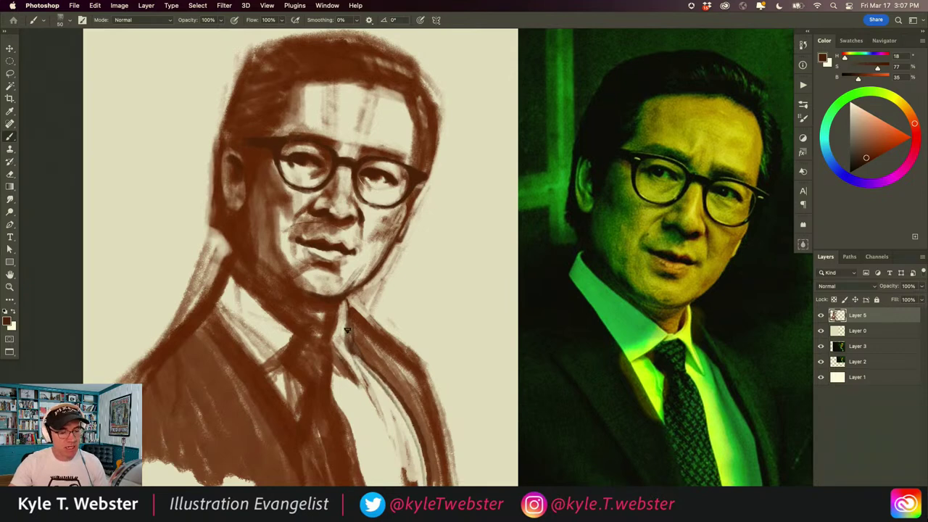
pyautogui.moveTo(367, 321)
pyautogui.mouseDown()
pyautogui.moveTo(434, 383)
pyautogui.moveTo(441, 471)
pyautogui.mouseUp()
# Step: Reset the foreground colour to black and draw dark contour lines along the left-hand collar, shoulder, jacket lapel and tie
pyautogui.press('d')
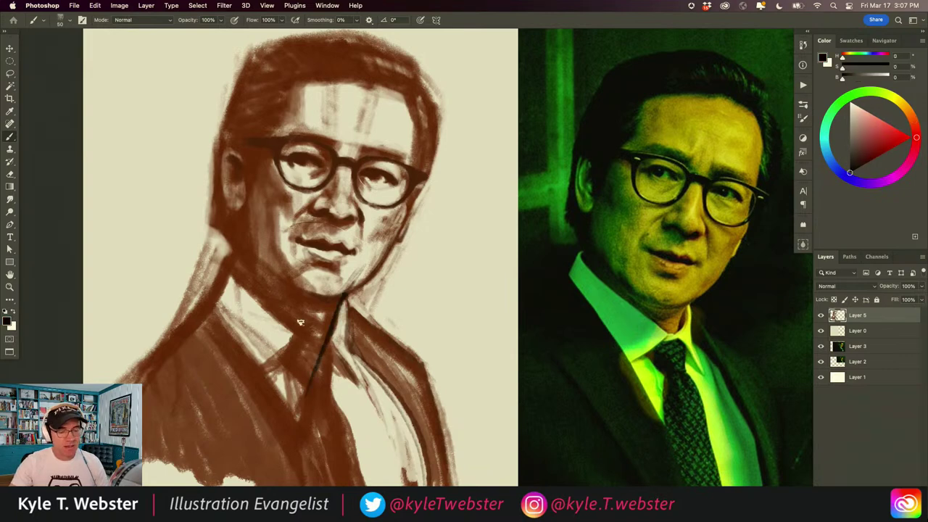
pyautogui.scroll(-4, 287, 338)
pyautogui.hscroll(-2, 294, 304)
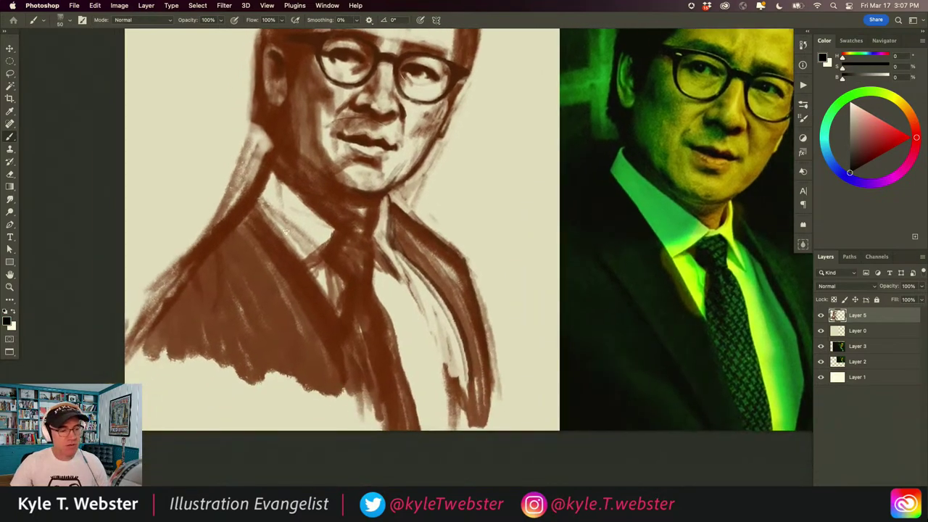
pyautogui.scroll(2, 291, 201)
pyautogui.hscroll(1, 290, 200)
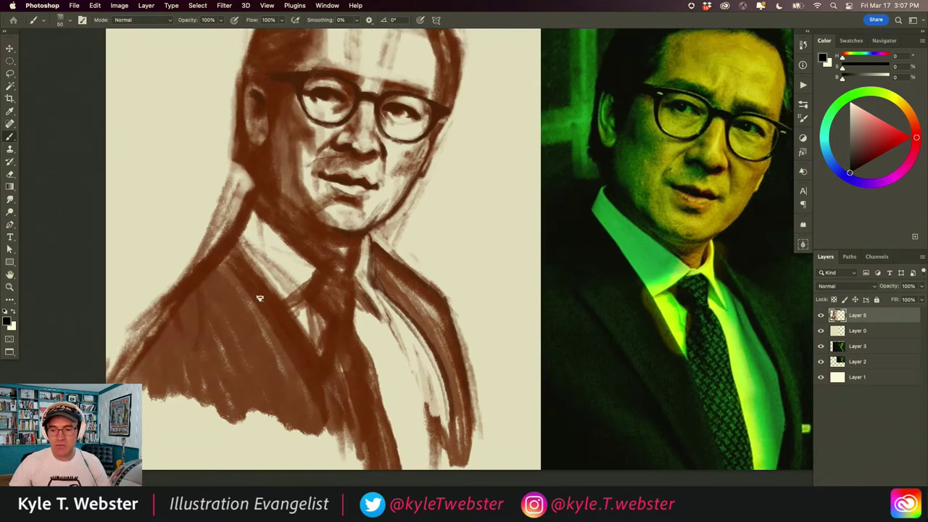
pyautogui.moveTo(251, 193); pyautogui.dragTo(329, 262)
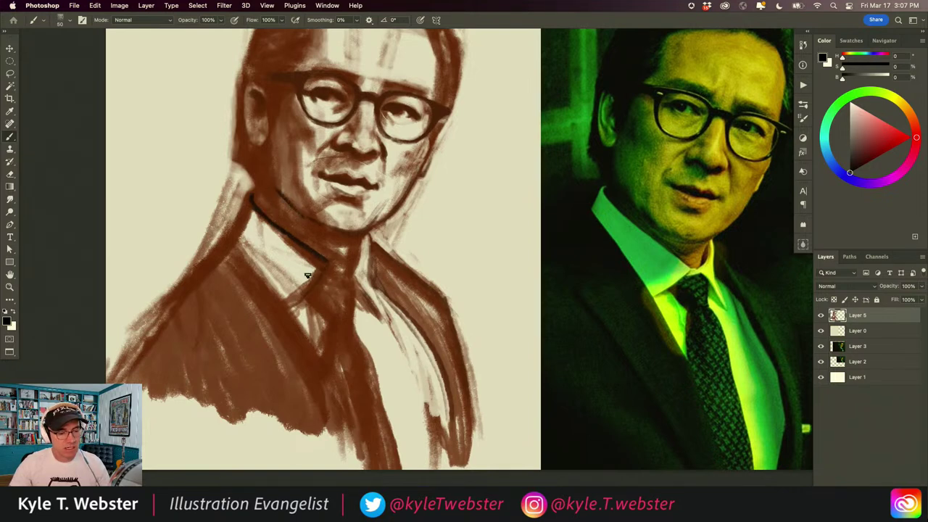
pyautogui.moveTo(317, 270); pyautogui.dragTo(290, 294)
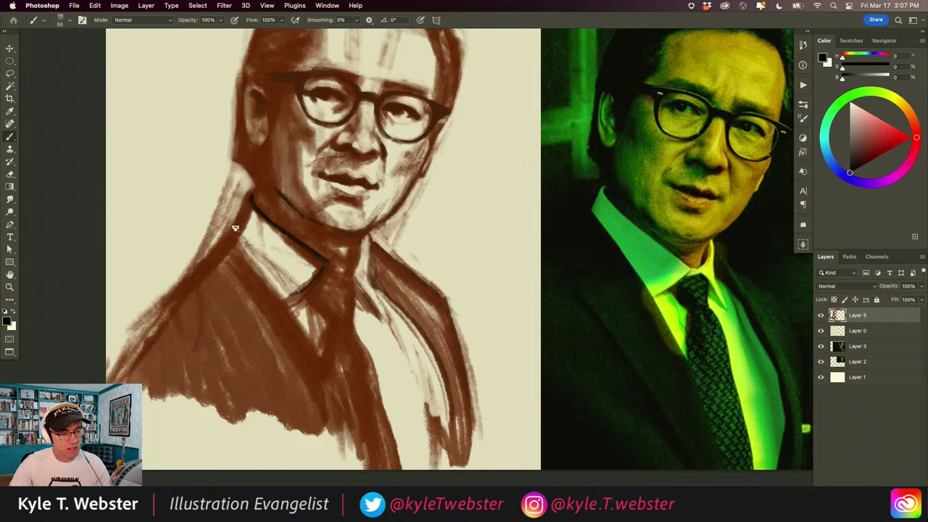
pyautogui.moveTo(235, 231)
pyautogui.mouseDown()
pyautogui.moveTo(339, 404)
pyautogui.moveTo(242, 215)
pyautogui.moveTo(162, 305)
pyautogui.mouseUp()
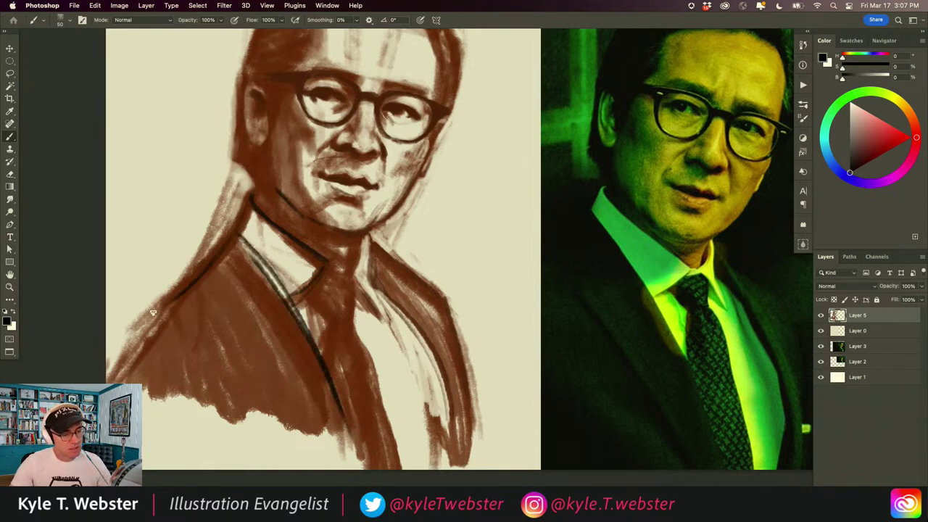
pyautogui.moveTo(230, 229); pyautogui.dragTo(366, 445)
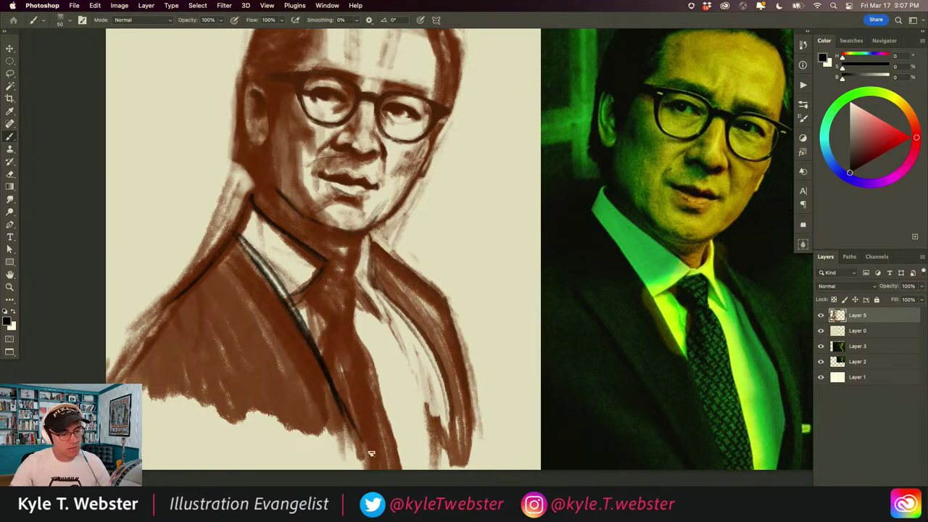
pyautogui.moveTo(347, 293)
pyautogui.mouseDown()
pyautogui.moveTo(320, 284)
pyautogui.moveTo(348, 331)
pyautogui.moveTo(351, 323)
pyautogui.moveTo(381, 406)
pyautogui.mouseUp()
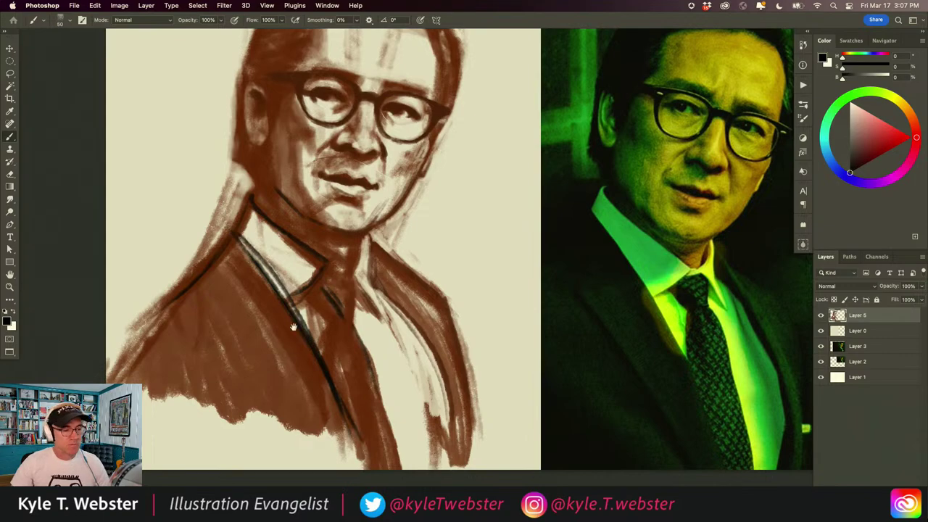
# Step: Sample the dark glasses frame and adjust the brush colour to a deep brown of H 20, S 51, B 24
pyautogui.press('super+0')
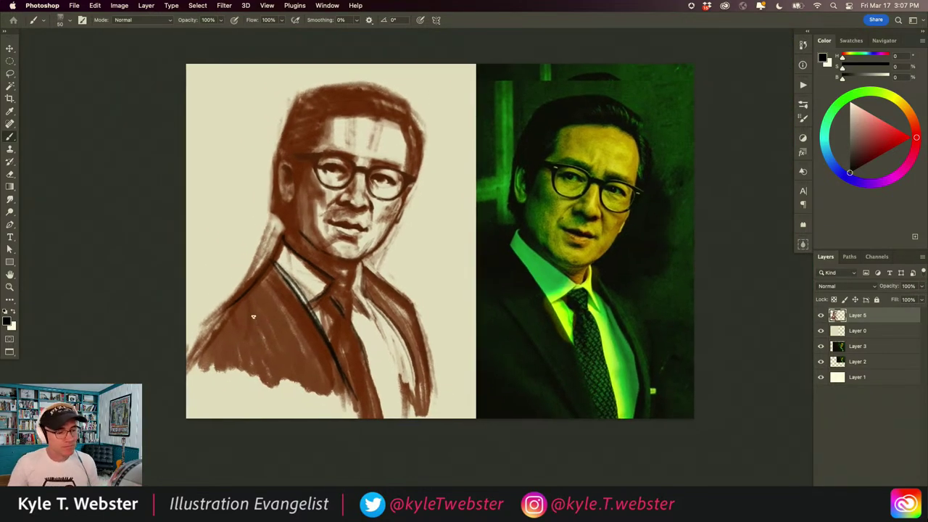
pyautogui.click(298, 131)
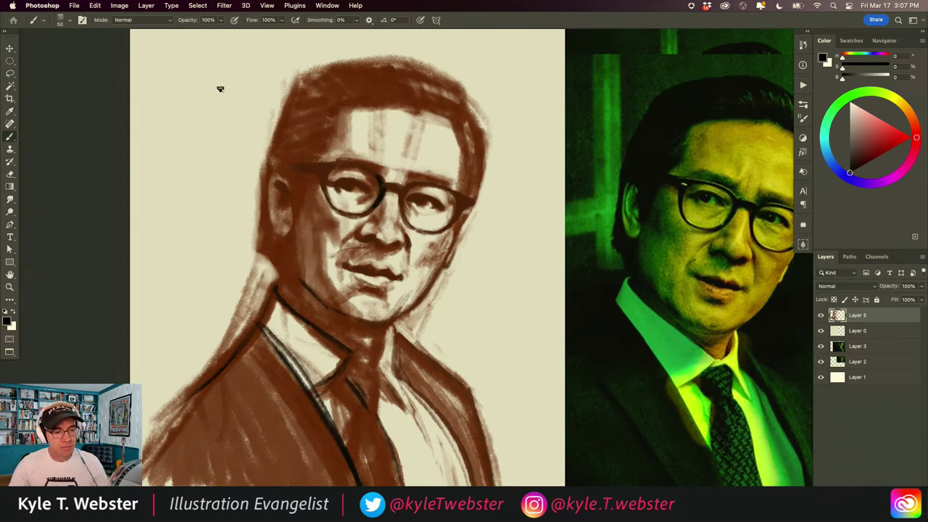
pyautogui.keyDown('alt'); pyautogui.click(368, 208); pyautogui.keyUp('alt')
pyautogui.moveTo(852, 161); pyautogui.dragTo(856, 158)
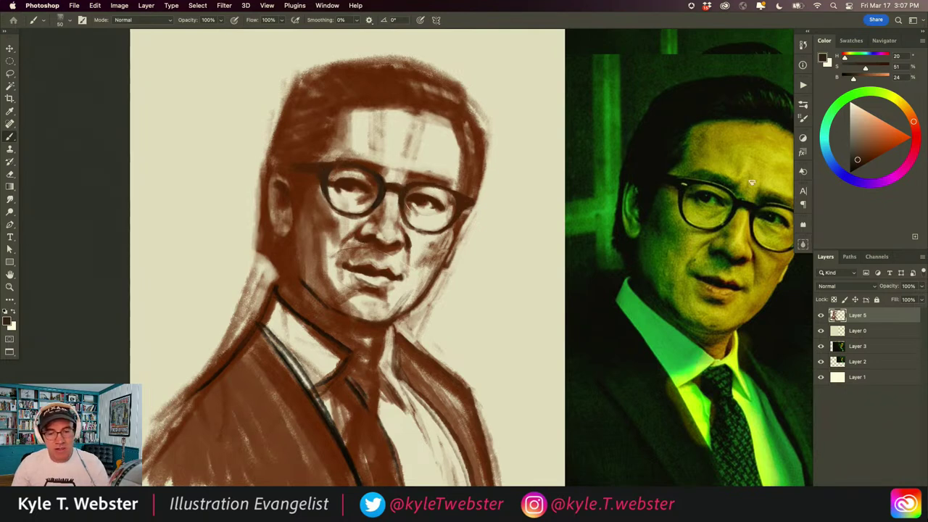
# Step: Set the brush size to 80 and darken the hair at the temple and hairline, sampling the forehead cream and a dark hair brown
pyautogui.scroll(2, 347, 168)
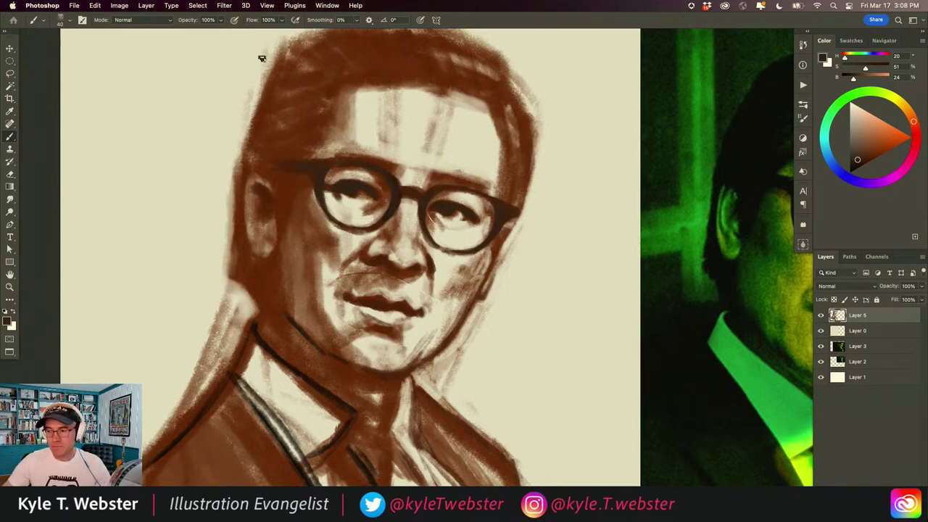
pyautogui.press(']')
pyautogui.press(']')
pyautogui.press(']')
pyautogui.press(']')
pyautogui.moveTo(291, 169)
pyautogui.mouseDown()
pyautogui.moveTo(284, 187)
pyautogui.moveTo(271, 160)
pyautogui.moveTo(280, 219)
pyautogui.mouseUp()
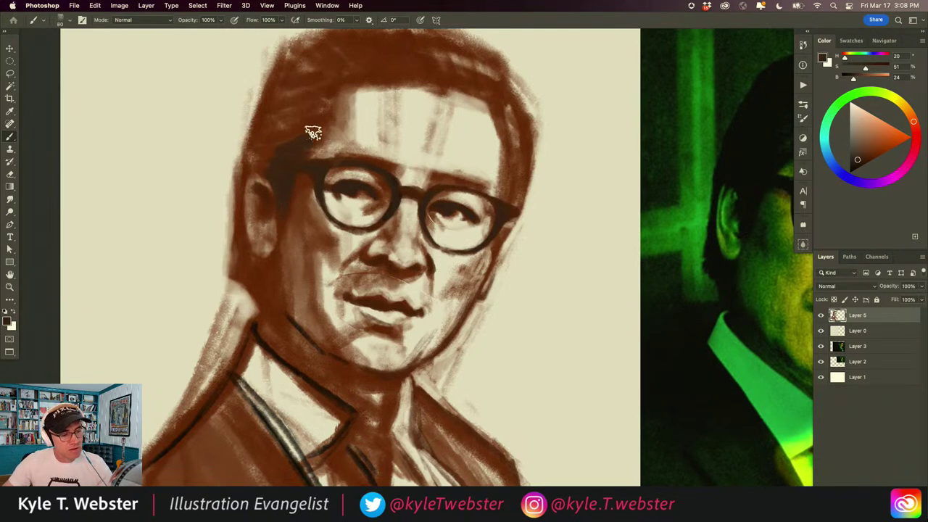
pyautogui.press('super+minus')
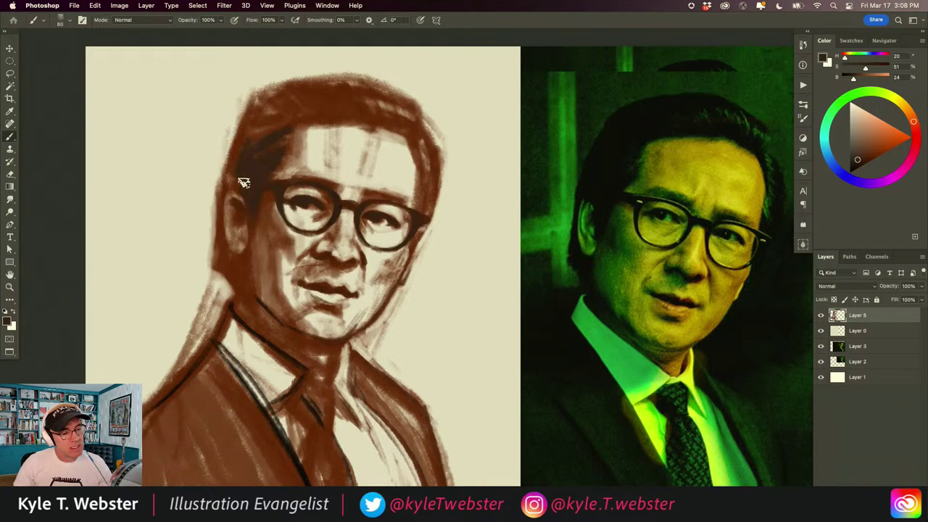
pyautogui.moveTo(234, 171)
pyautogui.mouseDown()
pyautogui.moveTo(240, 150)
pyautogui.moveTo(268, 140)
pyautogui.moveTo(266, 149)
pyautogui.moveTo(254, 146)
pyautogui.moveTo(278, 126)
pyautogui.mouseUp()
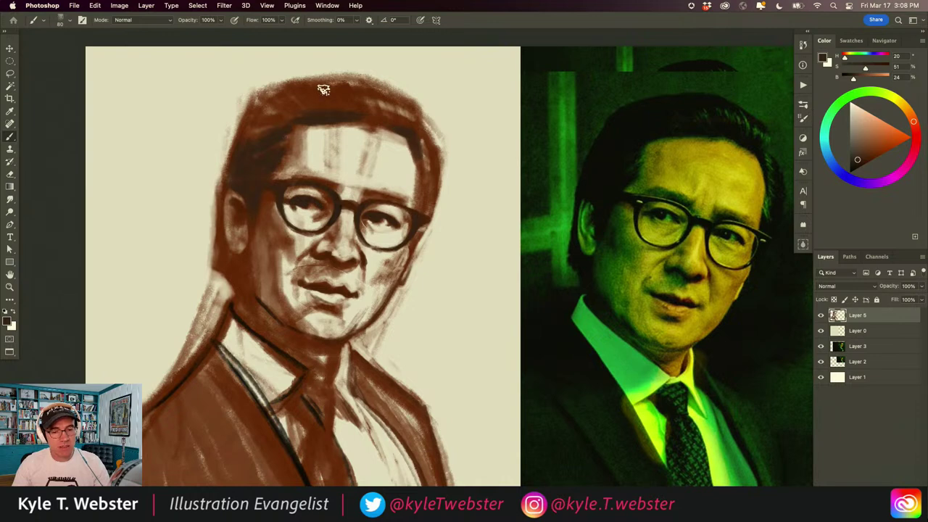
pyautogui.keyDown('alt'); pyautogui.click(385, 136); pyautogui.keyUp('alt')
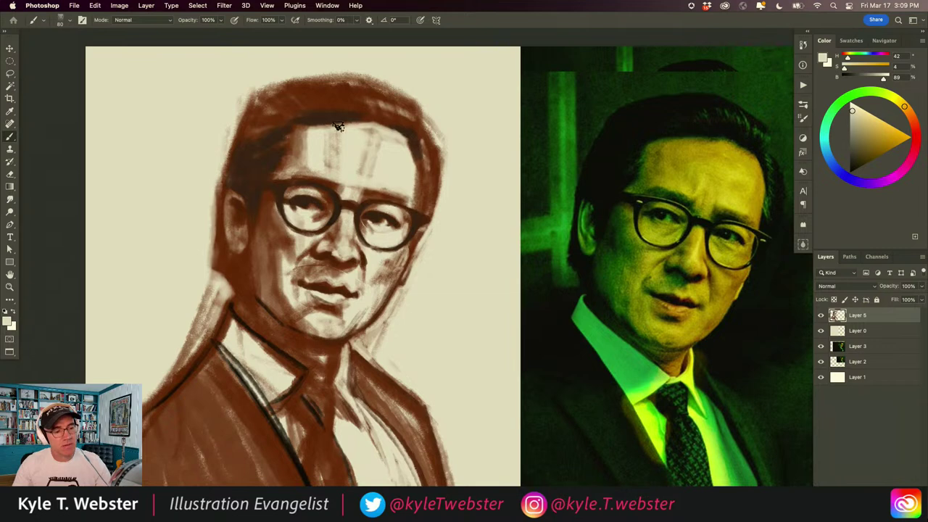
pyautogui.keyDown('alt'); pyautogui.click(414, 129); pyautogui.keyUp('alt')
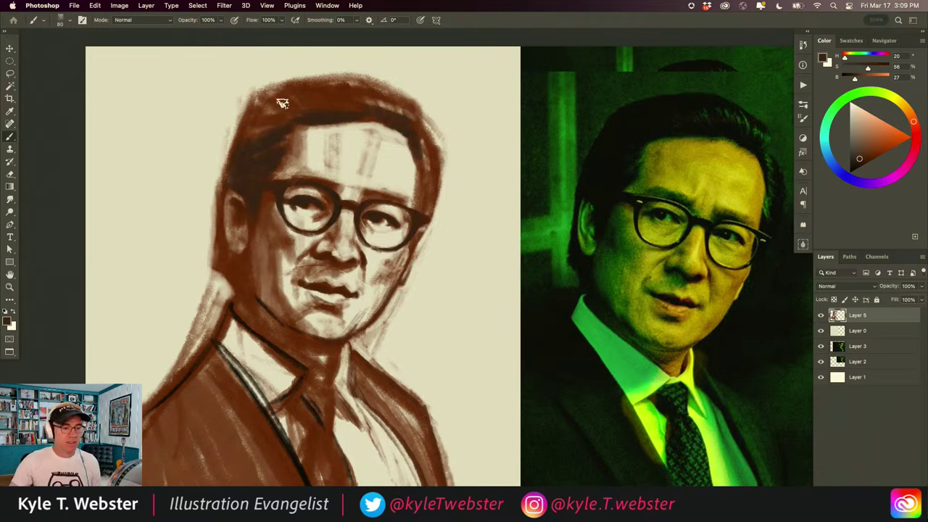
pyautogui.press('v')
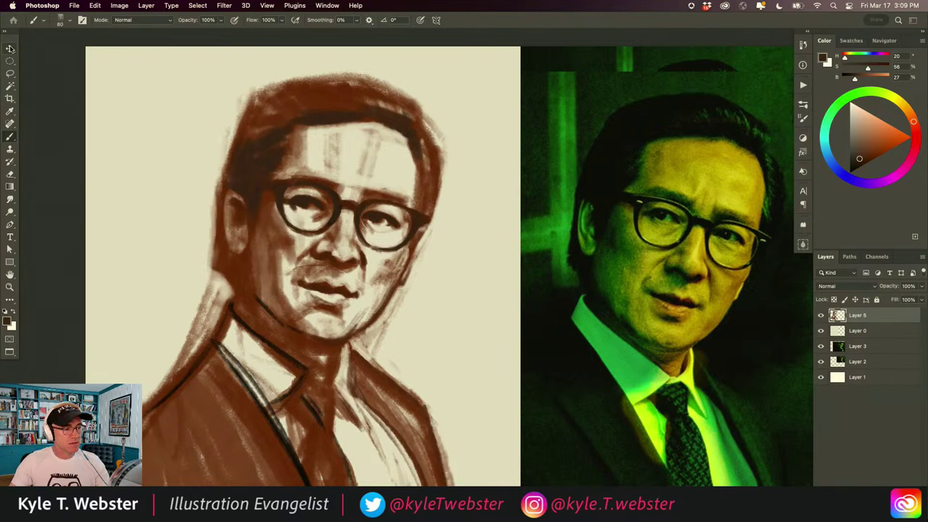
pyautogui.press('super+s')
pyautogui.click(722, 453)
pyautogui.click(591, 355)
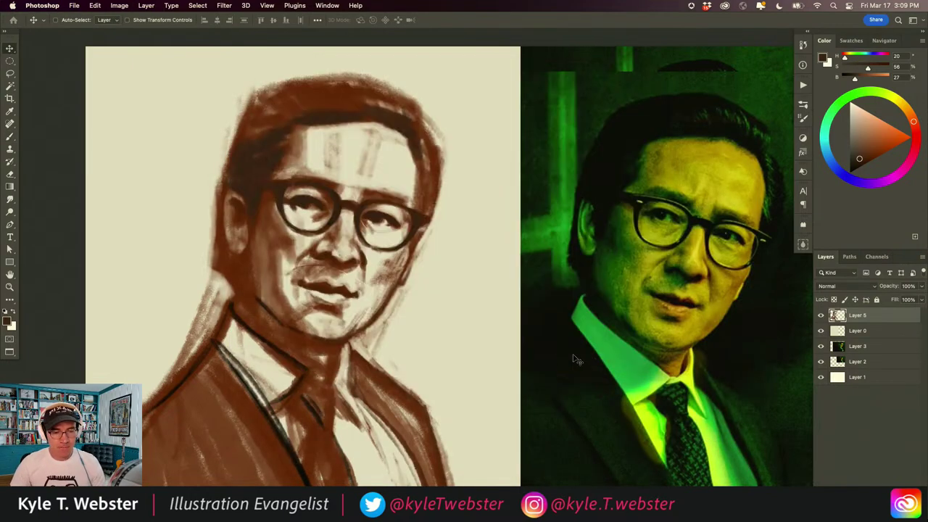
pyautogui.press('super+w')
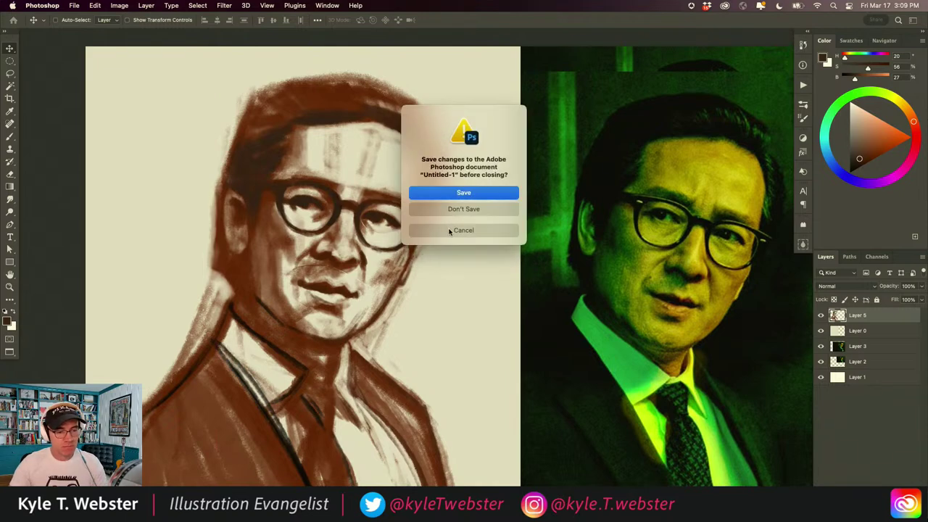
pyautogui.click(449, 230)
pyautogui.press('super+s')
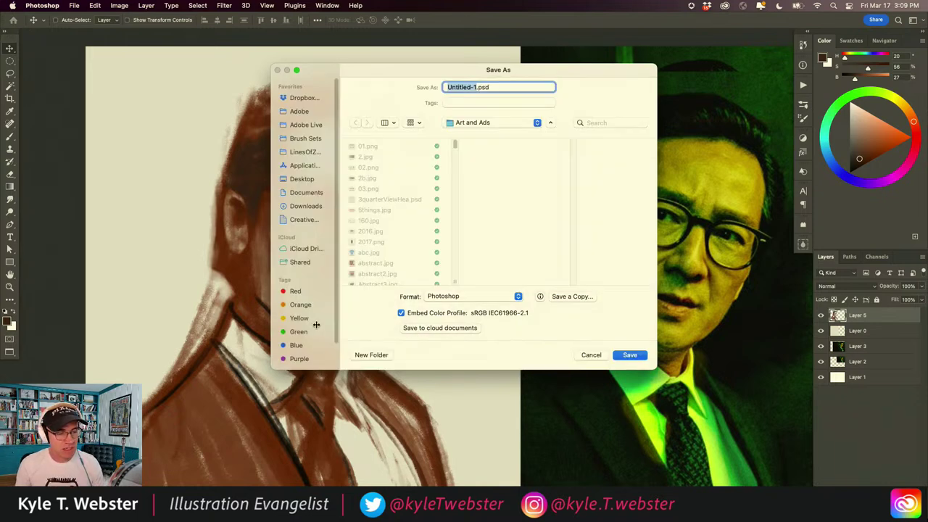
pyautogui.click(588, 355)
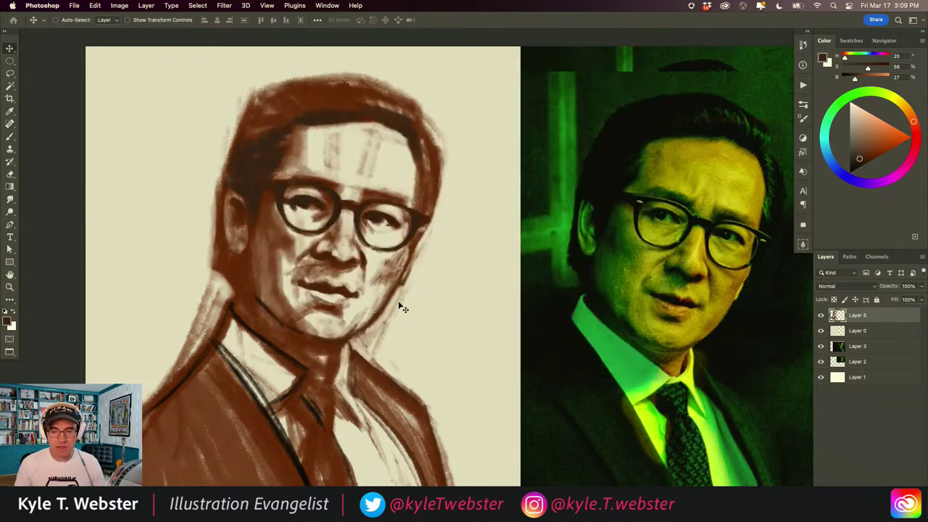
# Step: Save the document as Untitled-1.psd in the Art and Ads folder, replacing the existing file
pyautogui.press('super+s')
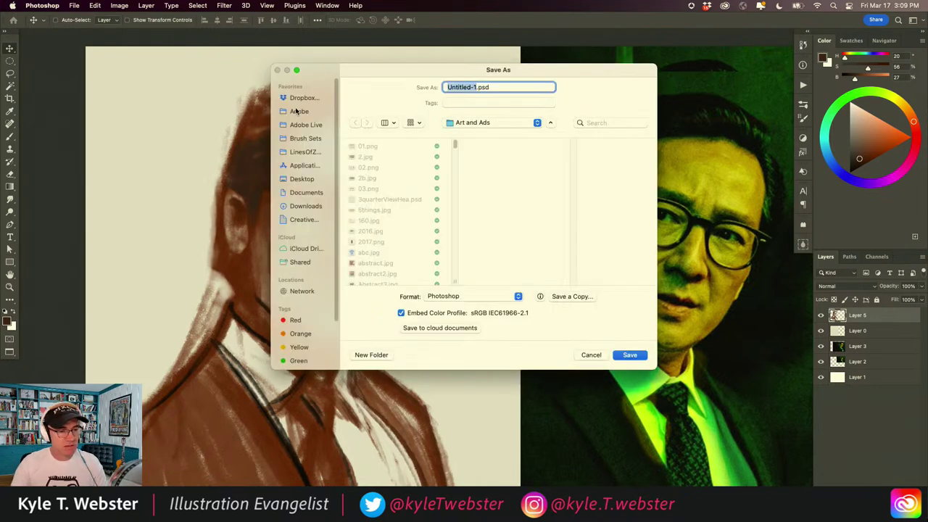
pyautogui.press('Return')
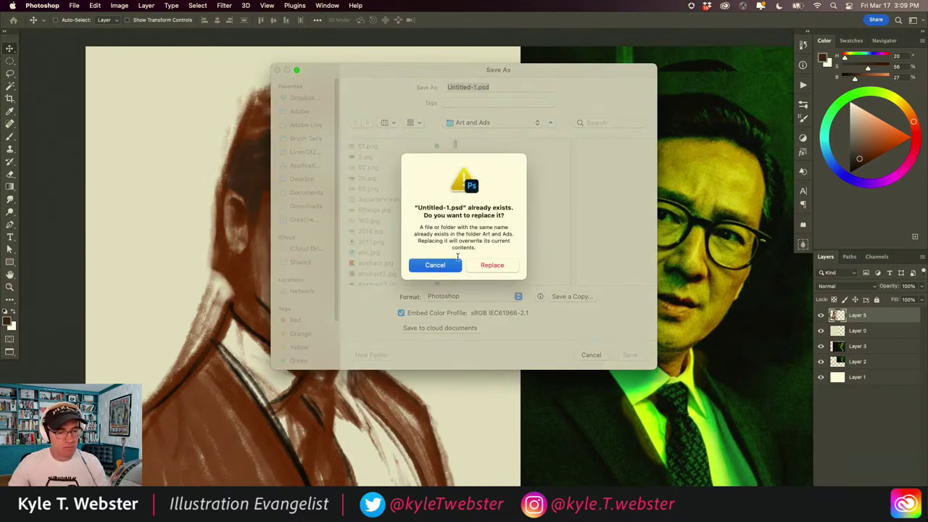
pyautogui.click(483, 264)
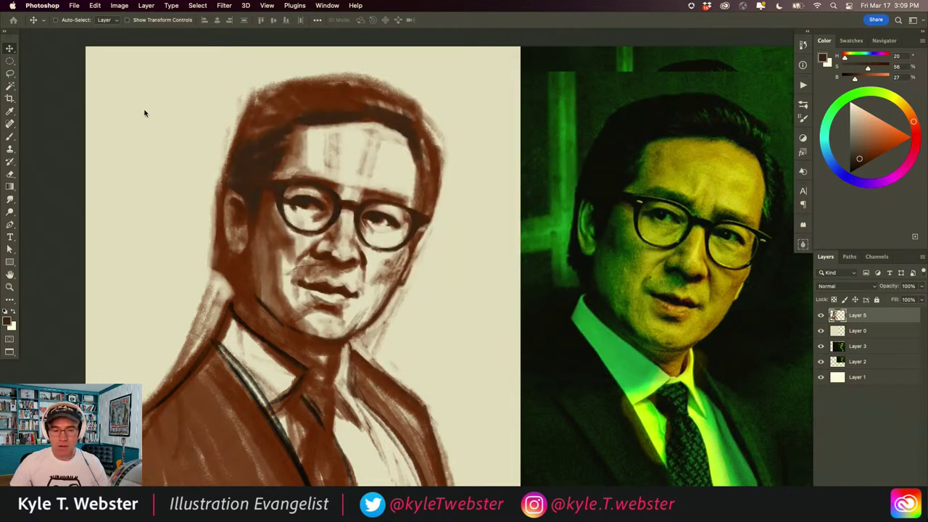
# Step: Retouch the nose and upper lip shading with the brush at size 45, sampling a mid brown and a dark brown from the nose
pyautogui.press('b')
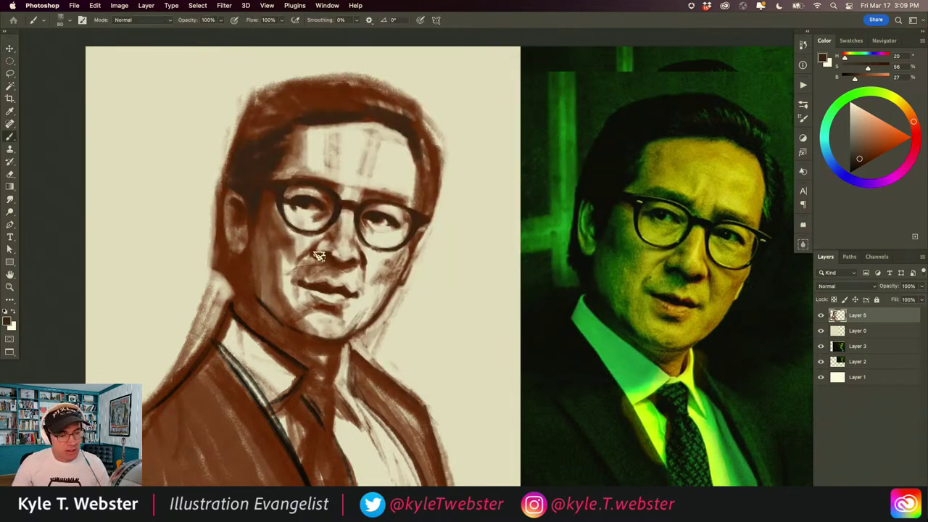
pyautogui.press('super+plus')
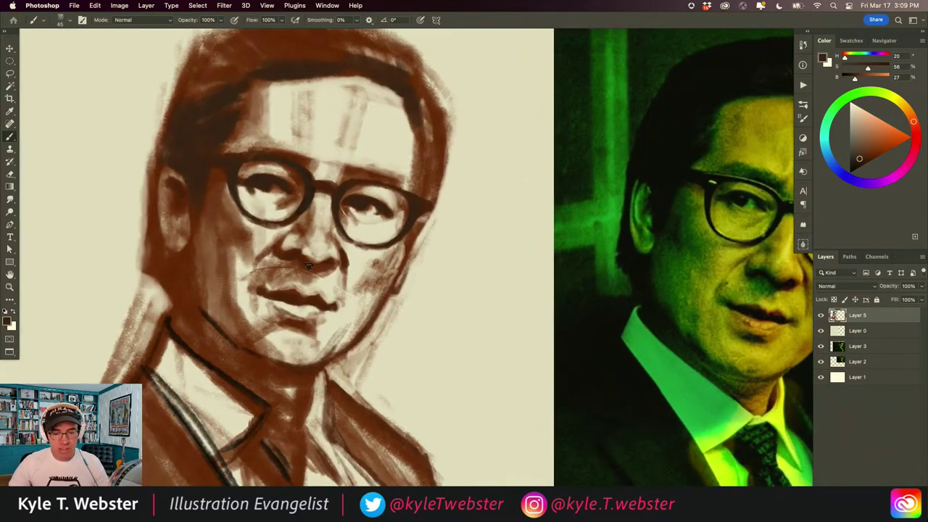
pyautogui.moveTo(290, 274); pyautogui.dragTo(230, 266)
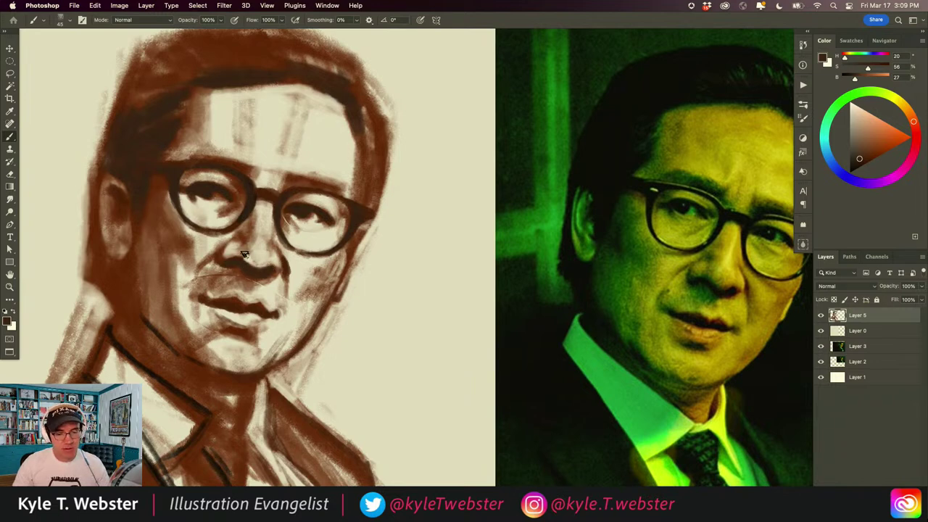
pyautogui.keyDown('alt'); pyautogui.click(247, 257); pyautogui.keyUp('alt')
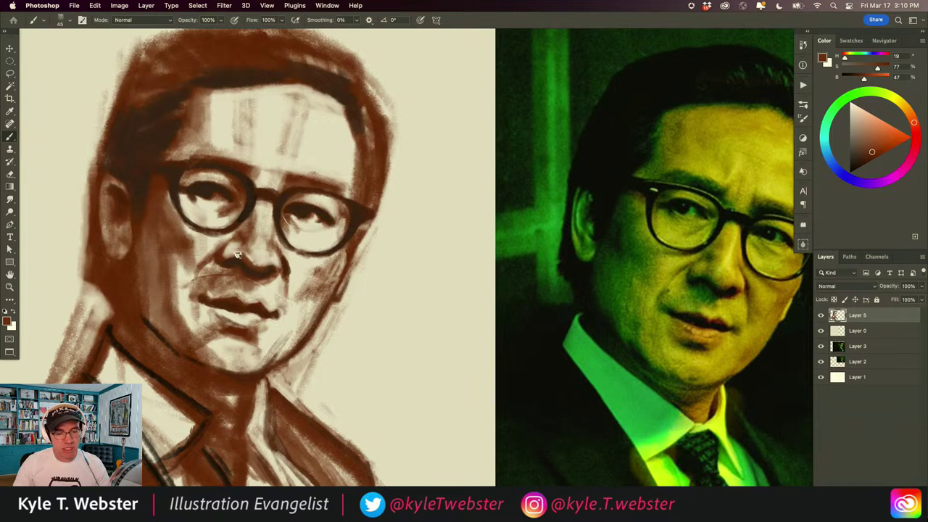
pyautogui.keyDown('alt'); pyautogui.click(270, 267); pyautogui.keyUp('alt')
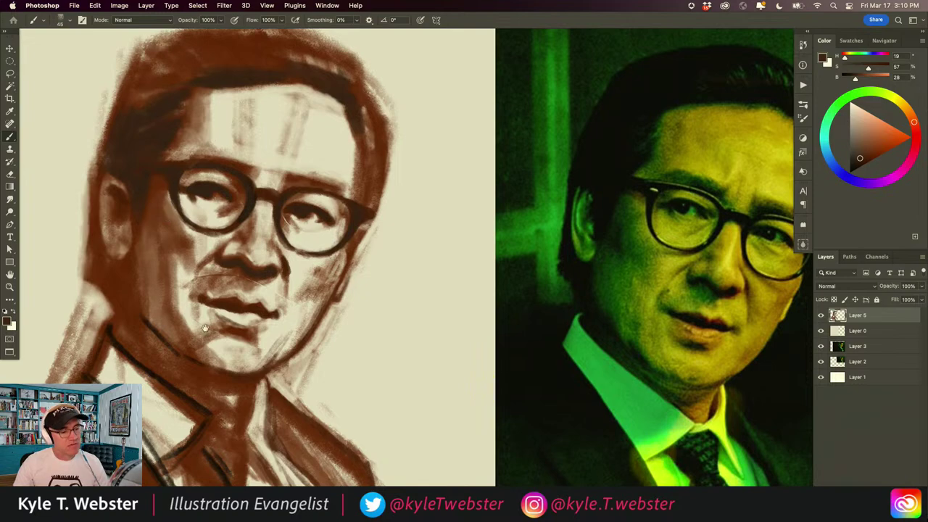
# Step: Rework the shading on the cheek beside the nose with a smaller brush and a reddish brown
pyautogui.scroll(-2, 185, 359)
pyautogui.scroll(2, 186, 359)
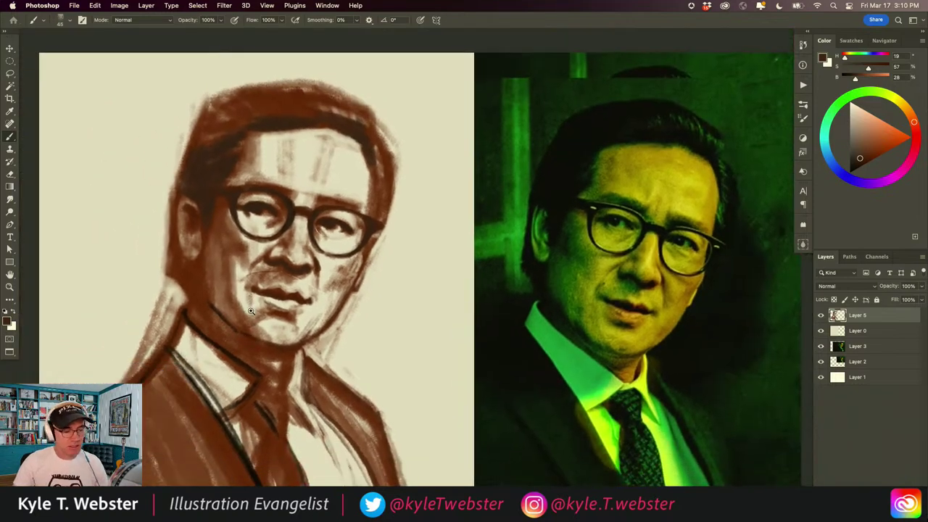
pyautogui.scroll(2, 250, 304)
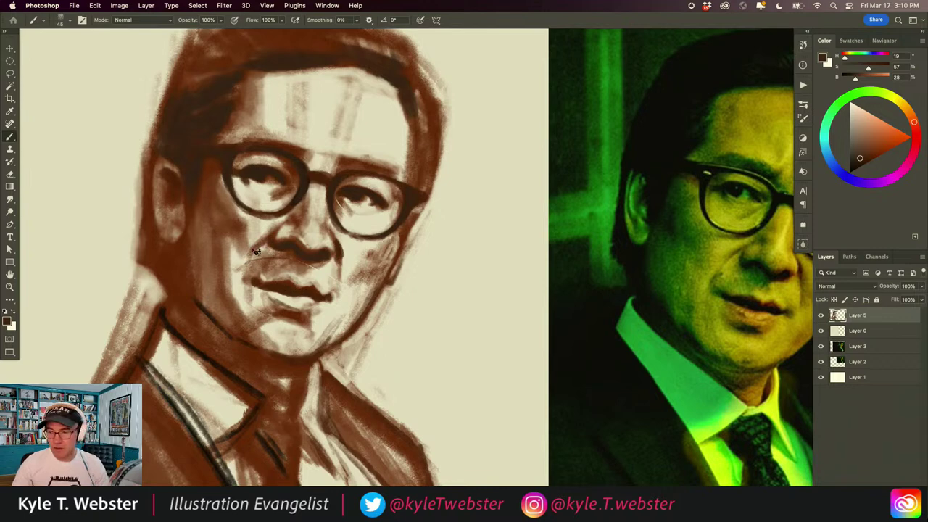
pyautogui.press('[')
pyautogui.press('[')
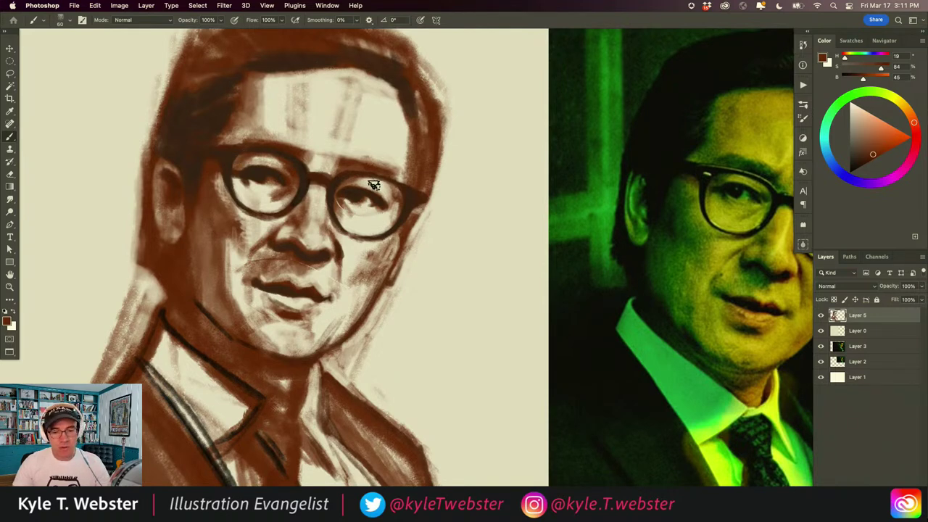
# Step: Sample a dark brown of H 15, S 50, B 24 from the glasses bridge and compare the whole portrait with the reference photo
pyautogui.moveTo(356, 231); pyautogui.dragTo(245, 209)
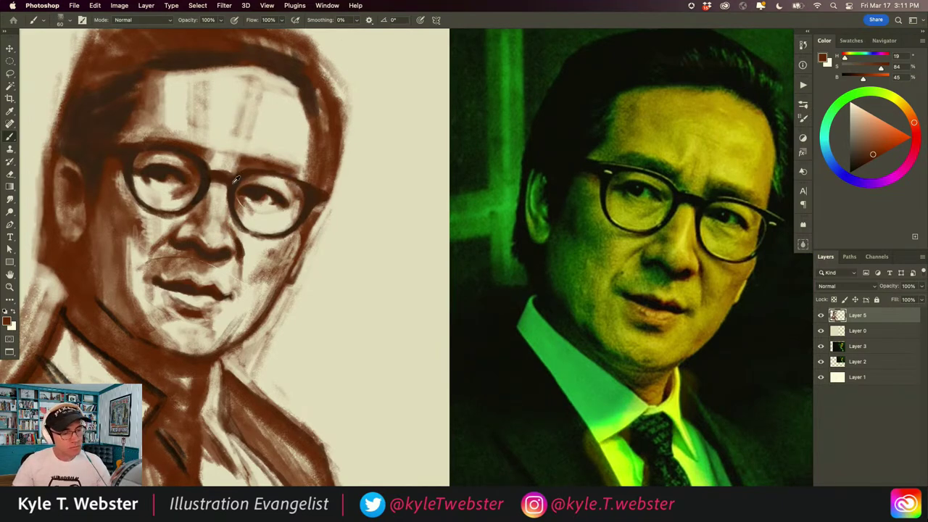
pyautogui.keyDown('alt'); pyautogui.click(238, 182); pyautogui.keyUp('alt')
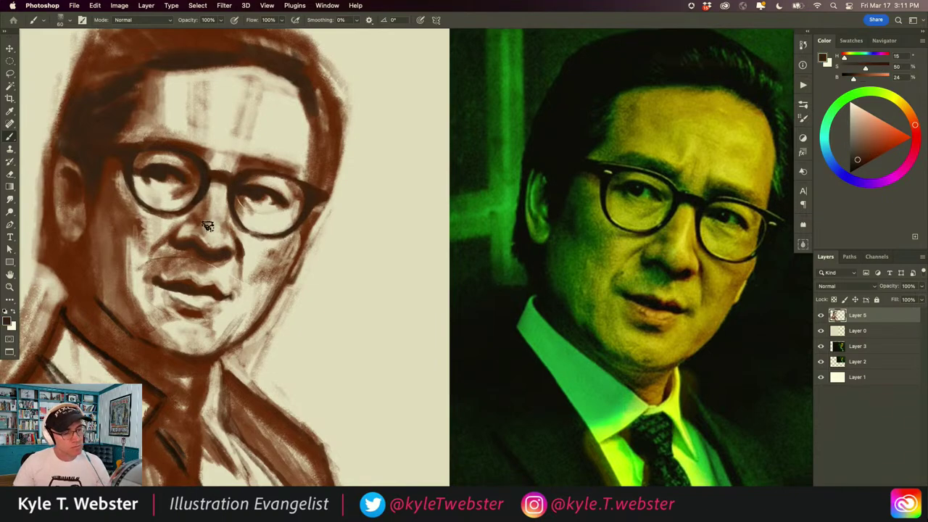
pyautogui.press('super+minus')
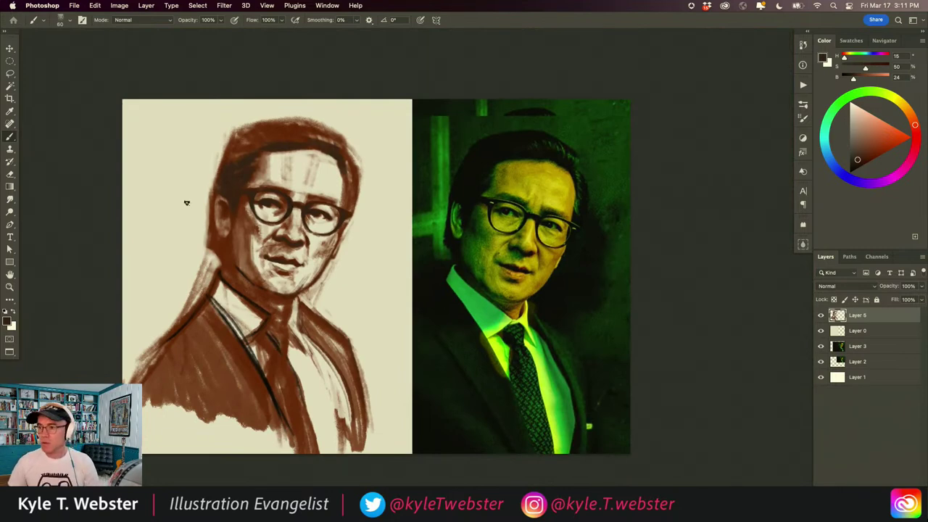
pyautogui.press('Tab')
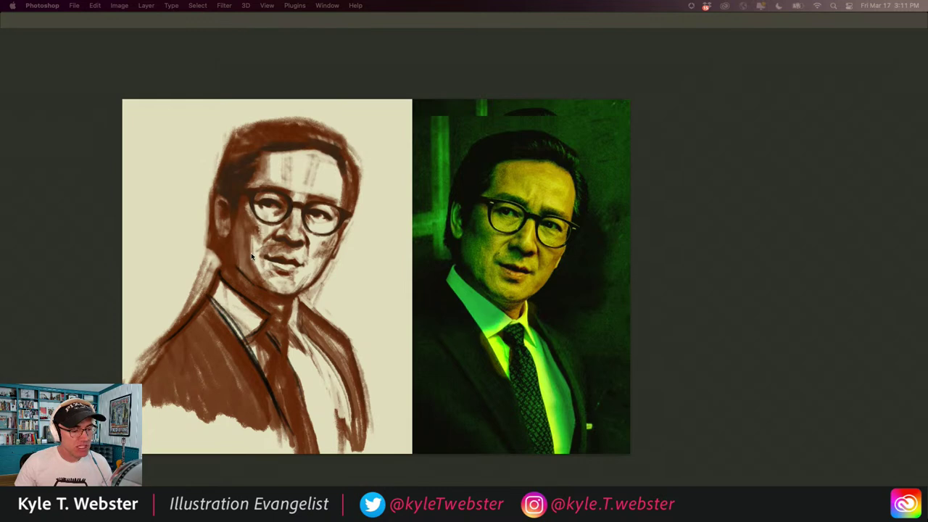
pyautogui.press('Tab')
pyautogui.scroll(2, 243, 257)
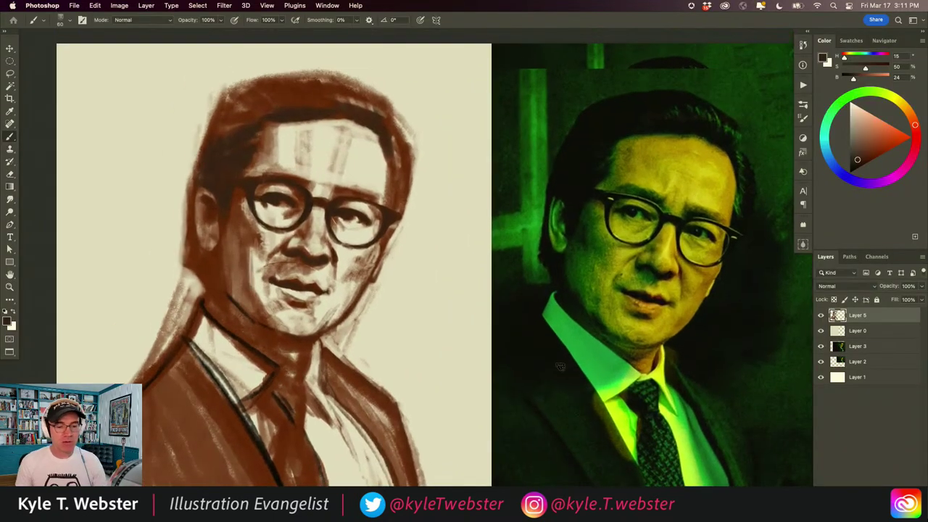
# Step: Try vertical brush guide lines down from the glasses on the reference photo and the portrait, and undo them
pyautogui.moveTo(401, 316)
pyautogui.mouseDown()
pyautogui.moveTo(305, 294)
pyautogui.moveTo(364, 310)
pyautogui.mouseUp()
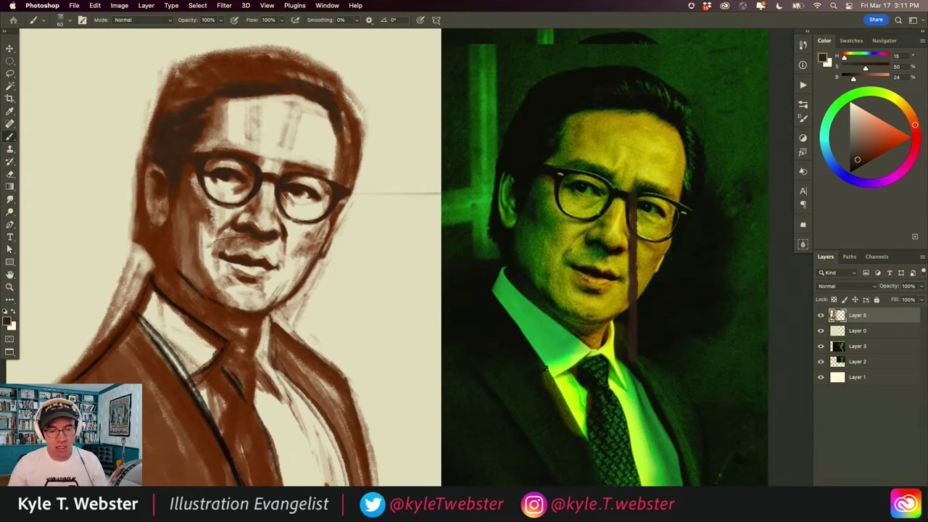
pyautogui.hscroll(5, 493, 341)
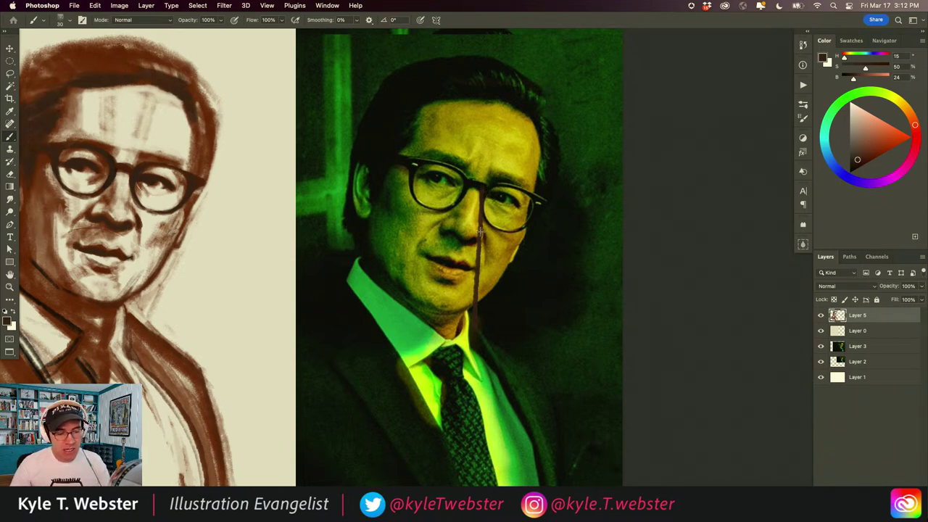
pyautogui.hscroll(-5, 305, 323)
pyautogui.moveTo(258, 190); pyautogui.dragTo(259, 279)
pyautogui.press('super+z')
pyautogui.hscroll(5, 399, 297)
pyautogui.press('super+z')
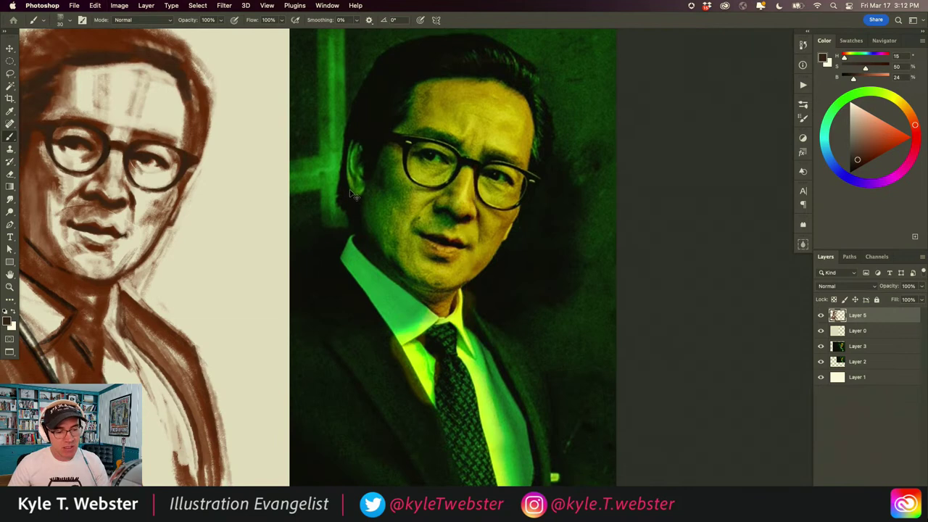
# Step: Try horizontal brush guide lines across the glasses and brow of the reference photo, undoing each one
pyautogui.moveTo(537, 178); pyautogui.dragTo(392, 179)
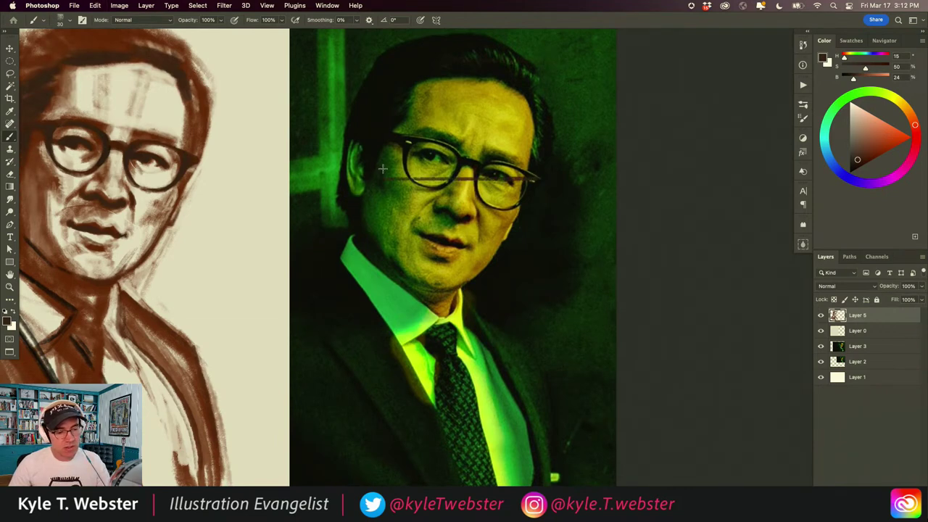
pyautogui.press('super+z')
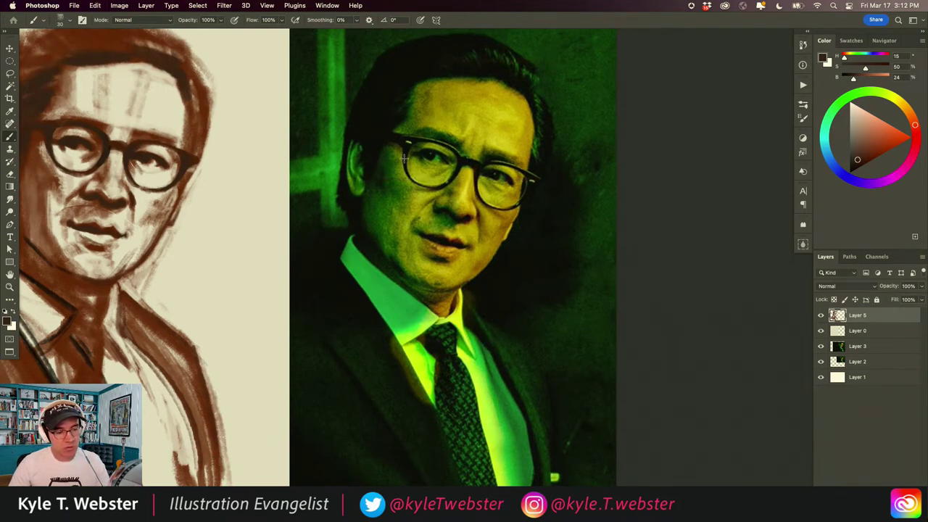
pyautogui.moveTo(404, 137); pyautogui.dragTo(486, 137)
pyautogui.press('super+z')
pyautogui.moveTo(406, 139); pyautogui.dragTo(529, 142)
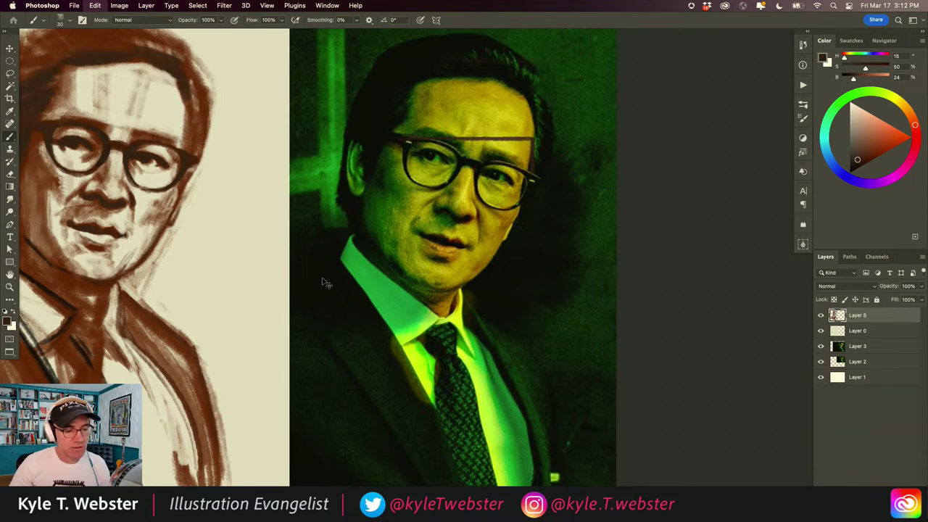
pyautogui.press('super+z')
# Step: Add a new empty layer above the portrait layer and fit both the portrait and the reference in view
pyautogui.moveTo(341, 298); pyautogui.dragTo(425, 273)
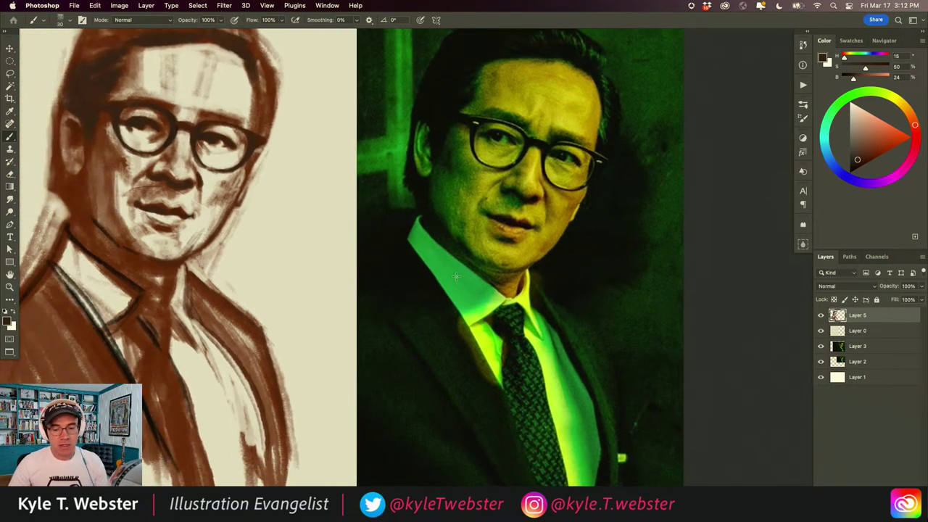
pyautogui.press('super+shift+alt+n')
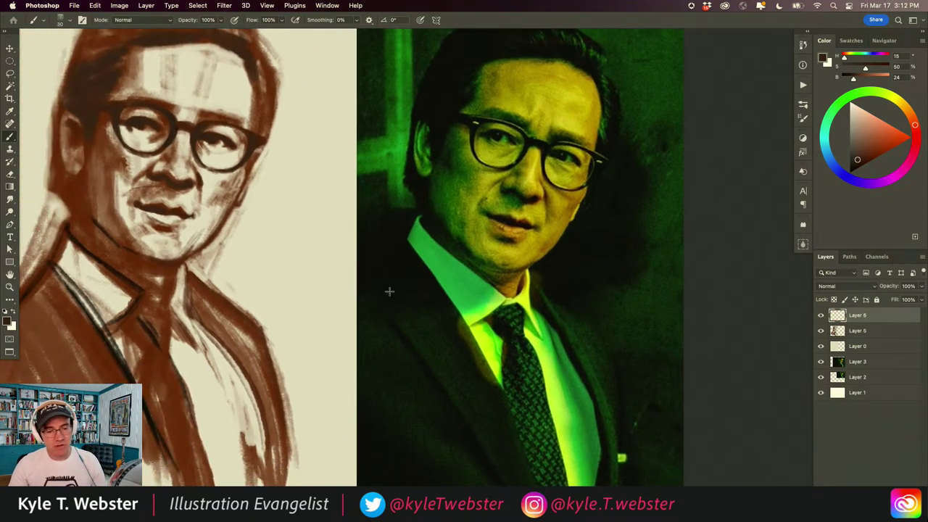
pyautogui.keyDown('alt'); pyautogui.click(361, 330); pyautogui.keyUp('alt')
pyautogui.moveTo(381, 241); pyautogui.dragTo(465, 217)
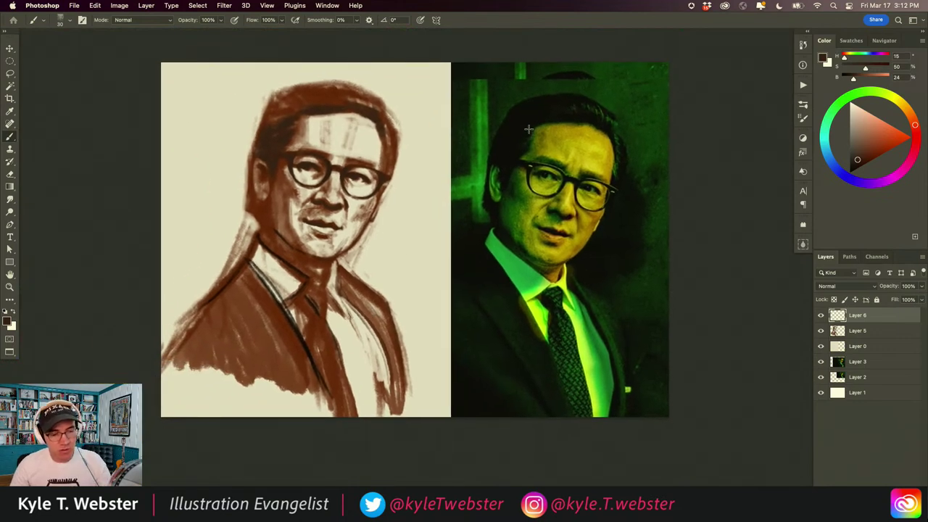
# Step: Try curved guide lines on the reference photo from the temple down past the jaw, and undo them
pyautogui.moveTo(532, 128); pyautogui.dragTo(480, 239)
pyautogui.press('super+z')
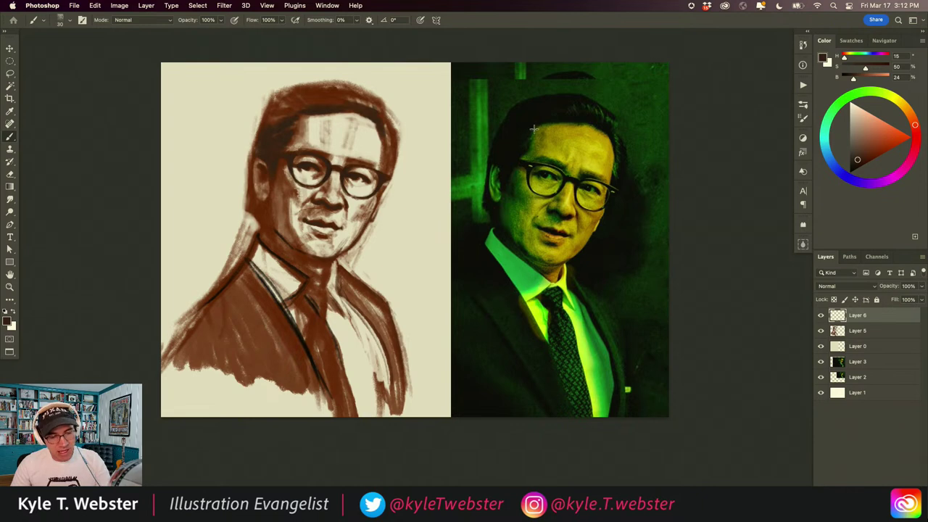
pyautogui.moveTo(528, 144); pyautogui.dragTo(511, 181)
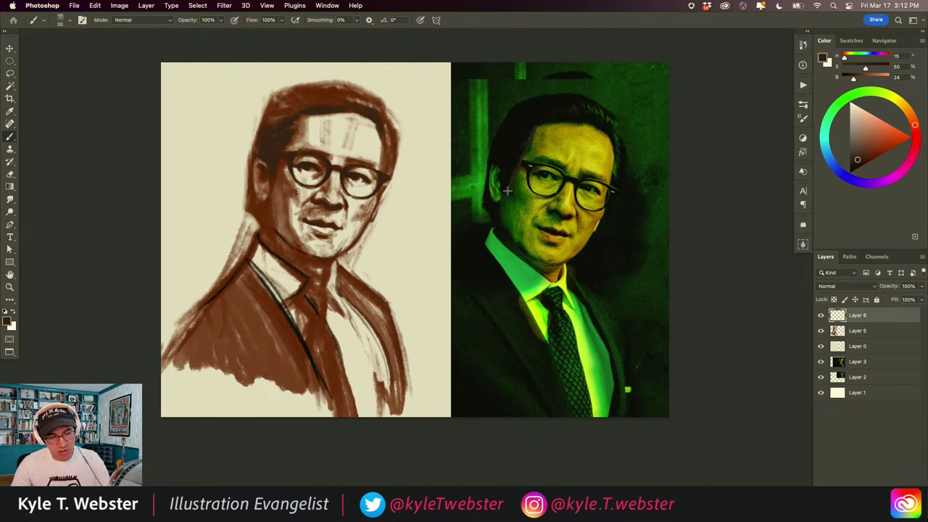
pyautogui.moveTo(497, 211)
pyautogui.mouseDown()
pyautogui.moveTo(480, 251)
pyautogui.moveTo(425, 305)
pyautogui.mouseUp()
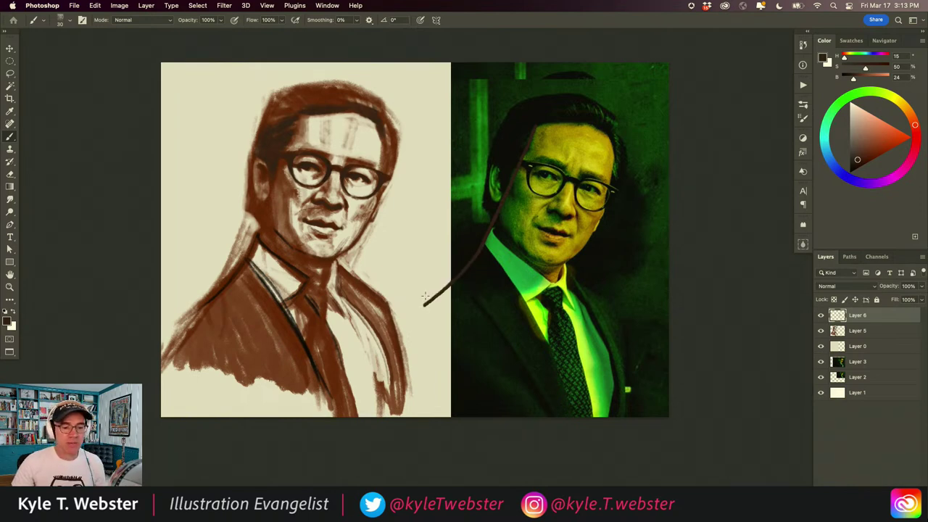
pyautogui.press('super+z')
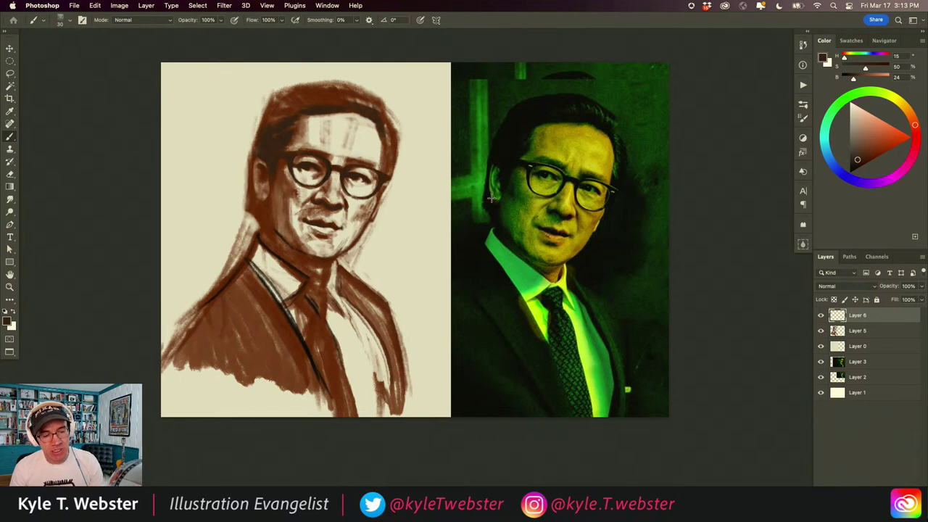
# Step: Draw a curved guide line on the reference photo from below the ear down the far lapel, testing and undoing its match on the portrait
pyautogui.moveTo(492, 199)
pyautogui.mouseDown()
pyautogui.moveTo(577, 288)
pyautogui.moveTo(611, 357)
pyautogui.moveTo(618, 410)
pyautogui.mouseUp()
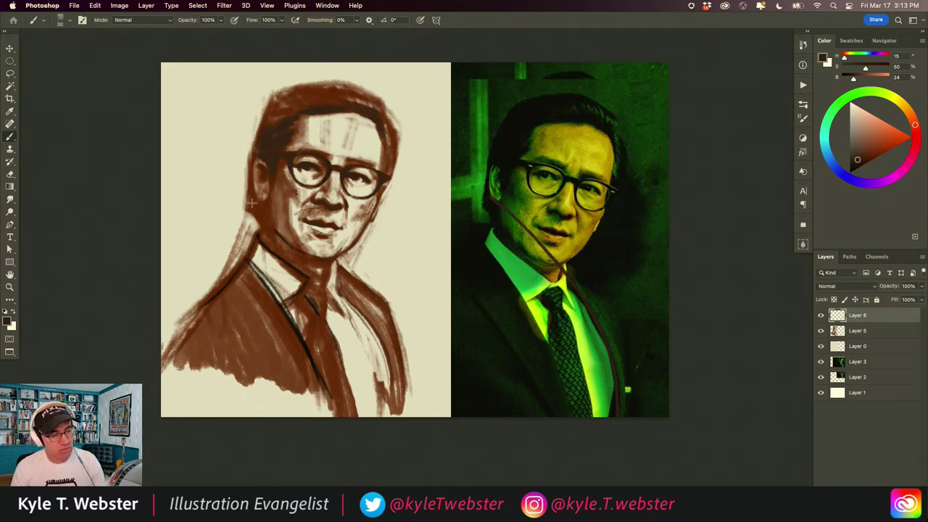
pyautogui.moveTo(250, 197)
pyautogui.mouseDown()
pyautogui.moveTo(318, 240)
pyautogui.moveTo(370, 288)
pyautogui.moveTo(382, 392)
pyautogui.mouseUp()
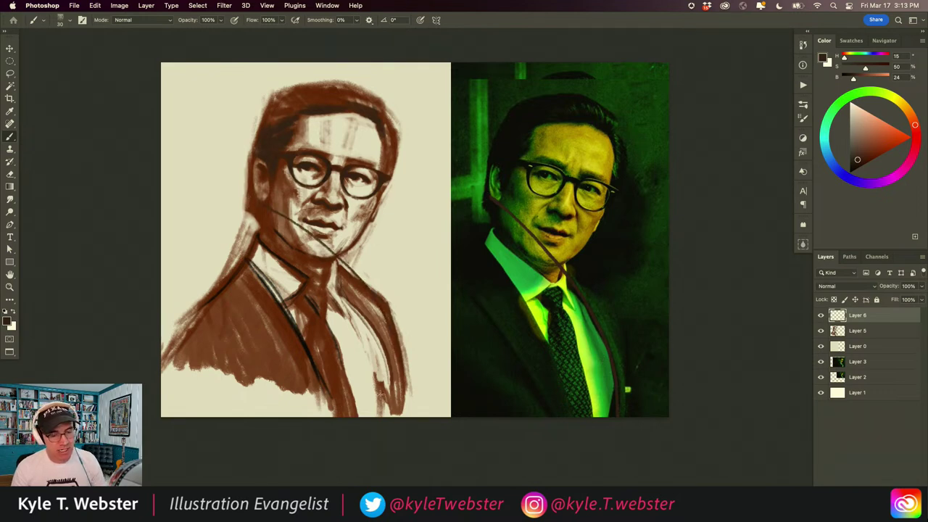
pyautogui.press('super+z')
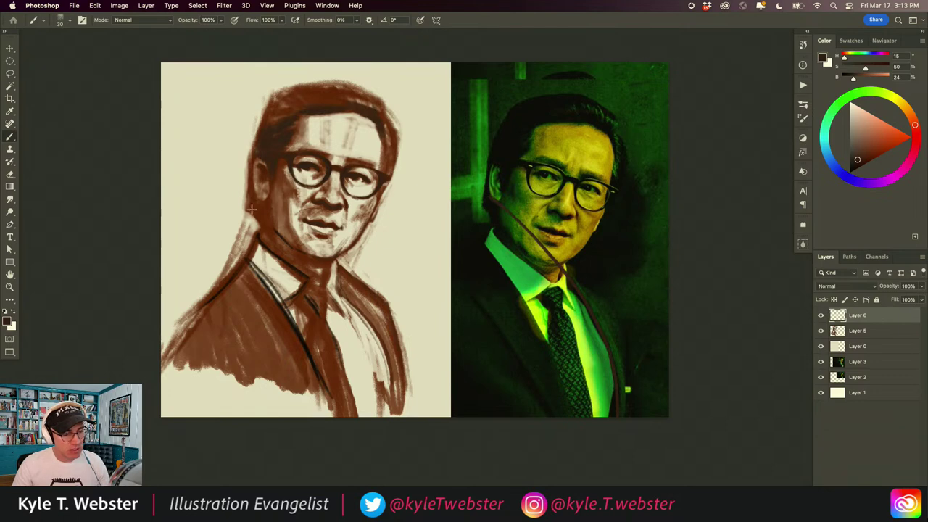
pyautogui.moveTo(253, 193)
pyautogui.mouseDown()
pyautogui.moveTo(312, 249)
pyautogui.moveTo(390, 386)
pyautogui.mouseUp()
pyautogui.press('super+z')
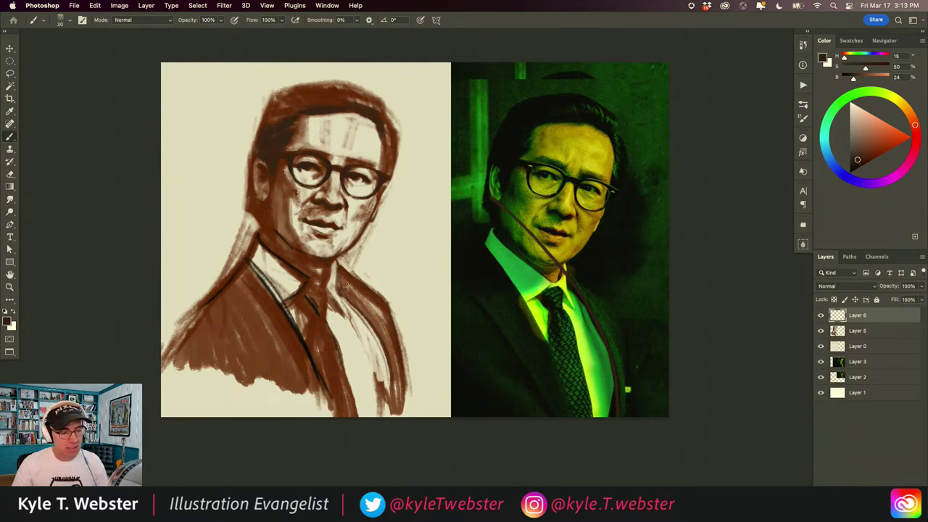
# Step: Lasso the jacket's far lapel in the portrait, reposition it on Layer 5 and deselect it
pyautogui.press('l')
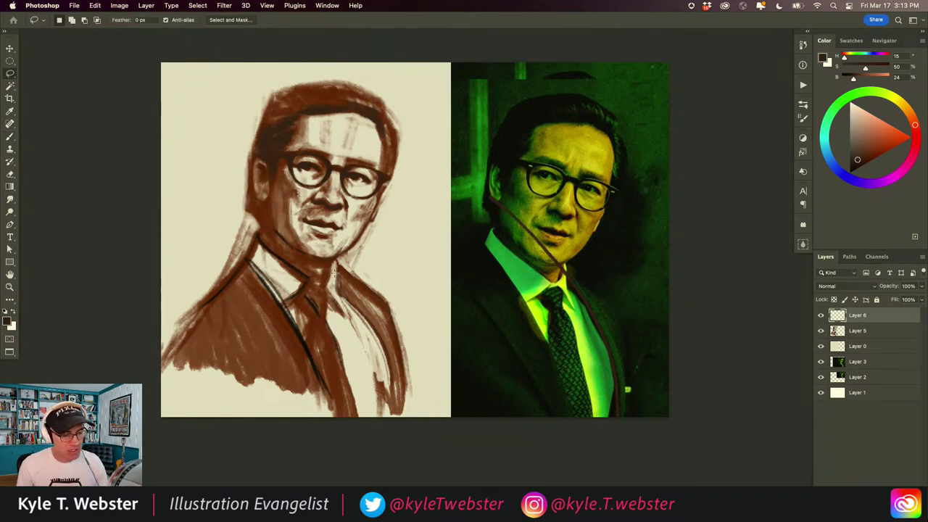
pyautogui.moveTo(361, 351)
pyautogui.mouseDown()
pyautogui.moveTo(398, 406)
pyautogui.moveTo(335, 276)
pyautogui.moveTo(361, 351)
pyautogui.mouseUp()
pyautogui.press('v')
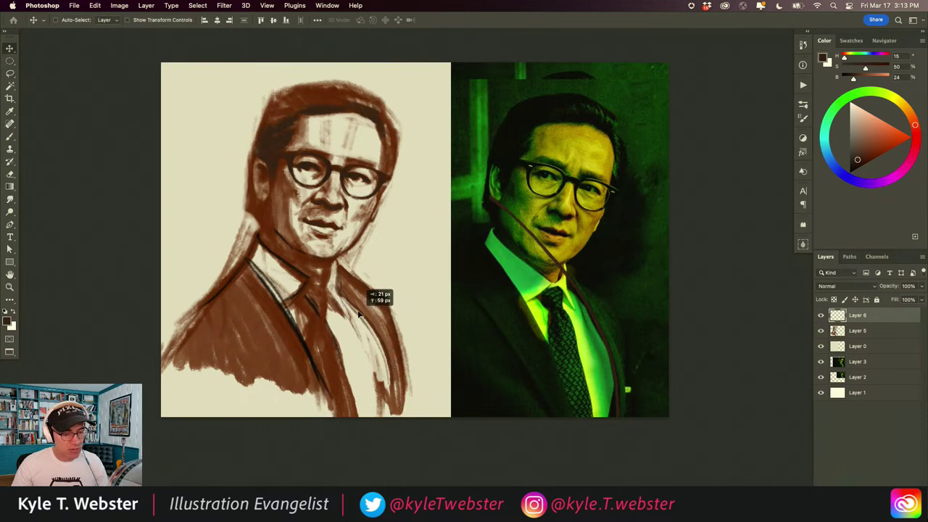
pyautogui.click(841, 330)
pyautogui.moveTo(374, 373); pyautogui.dragTo(365, 333)
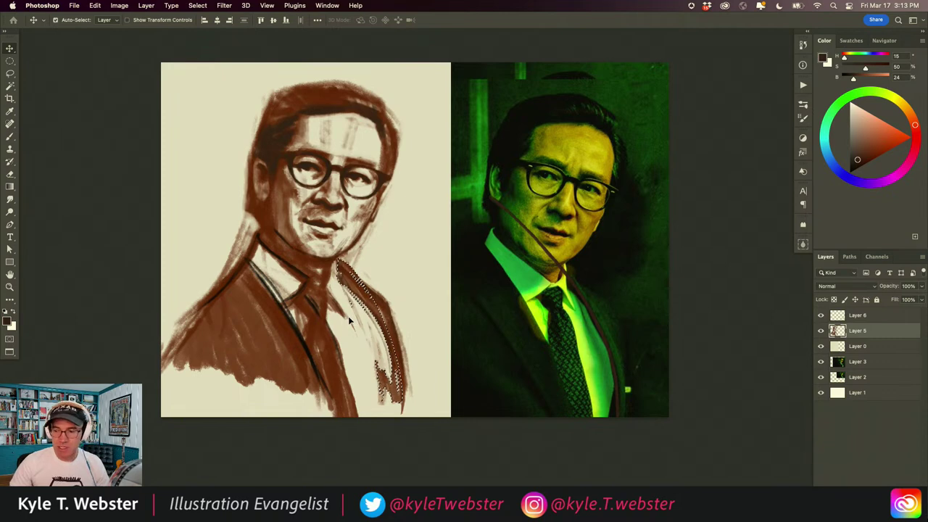
pyautogui.press('super+d')
# Step: Retouch the far lapel's edge and darken the jacket with a sampled hair brown of H 18, S 53, B 27, enlarging the brush to 175
pyautogui.press('b')
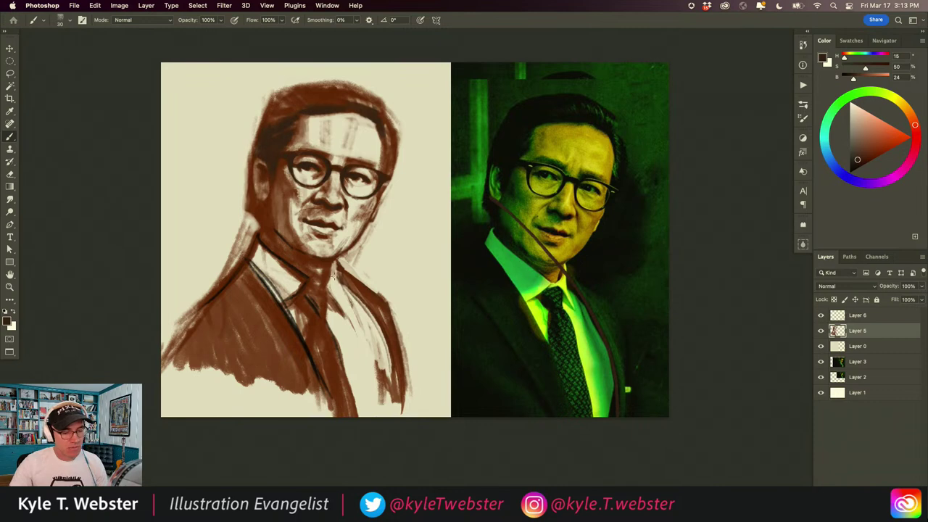
pyautogui.moveTo(337, 273)
pyautogui.mouseDown()
pyautogui.moveTo(366, 308)
pyautogui.moveTo(395, 404)
pyautogui.mouseUp()
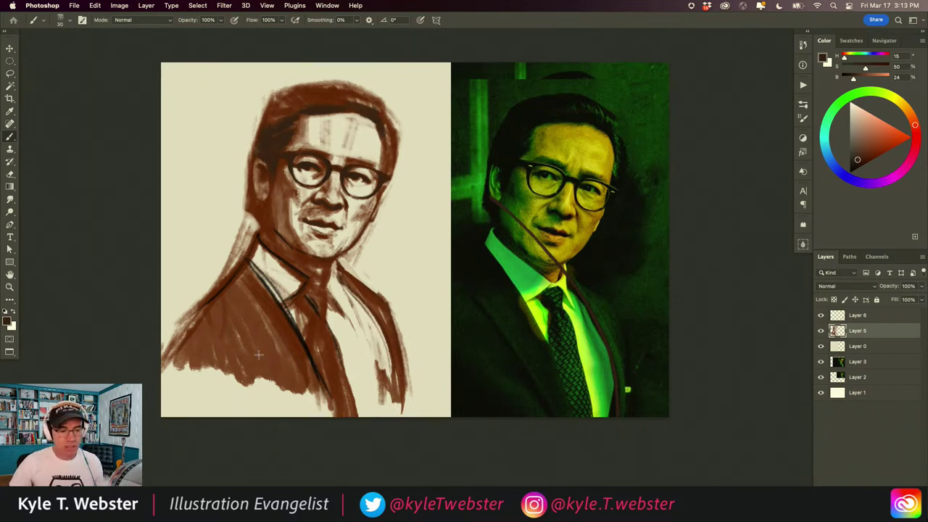
pyautogui.keyDown('alt'); pyautogui.click(284, 133); pyautogui.keyUp('alt')
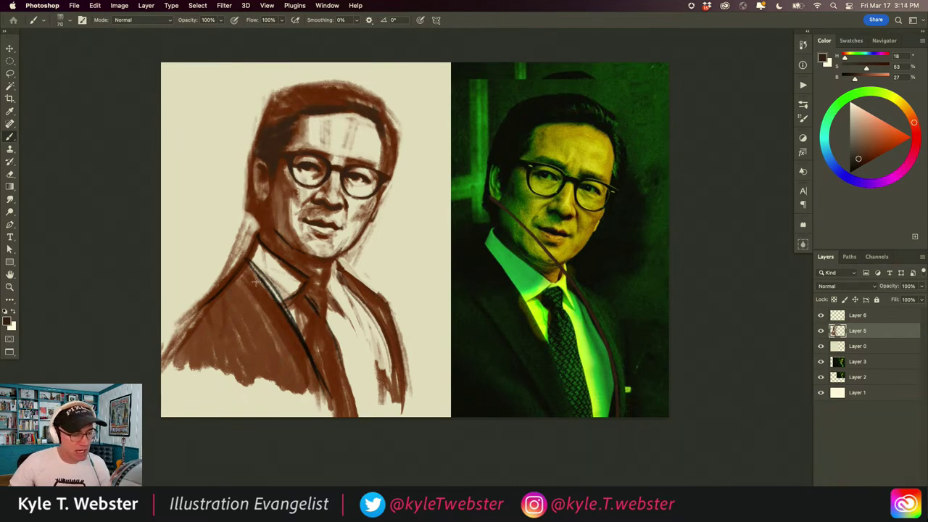
pyautogui.moveTo(257, 278)
pyautogui.mouseDown()
pyautogui.moveTo(278, 298)
pyautogui.moveTo(259, 277)
pyautogui.moveTo(279, 313)
pyautogui.moveTo(251, 287)
pyautogui.moveTo(237, 288)
pyautogui.moveTo(225, 261)
pyautogui.moveTo(265, 298)
pyautogui.moveTo(250, 269)
pyautogui.moveTo(312, 379)
pyautogui.moveTo(260, 280)
pyautogui.moveTo(290, 366)
pyautogui.moveTo(275, 365)
pyautogui.moveTo(222, 305)
pyautogui.moveTo(226, 294)
pyautogui.moveTo(238, 311)
pyautogui.moveTo(222, 309)
pyautogui.moveTo(223, 345)
pyautogui.moveTo(209, 346)
pyautogui.moveTo(233, 376)
pyautogui.moveTo(250, 341)
pyautogui.moveTo(320, 396)
pyautogui.moveTo(310, 331)
pyautogui.moveTo(321, 330)
pyautogui.moveTo(346, 412)
pyautogui.moveTo(322, 292)
pyautogui.moveTo(289, 273)
pyautogui.moveTo(371, 308)
pyautogui.moveTo(361, 286)
pyautogui.moveTo(386, 325)
pyautogui.moveTo(395, 368)
pyautogui.moveTo(374, 304)
pyautogui.moveTo(349, 277)
pyautogui.moveTo(377, 306)
pyautogui.mouseUp()
pyautogui.press(']')
pyautogui.press(']')
pyautogui.press(']')
pyautogui.press(']')
pyautogui.press(']')
pyautogui.moveTo(399, 380); pyautogui.dragTo(371, 380)
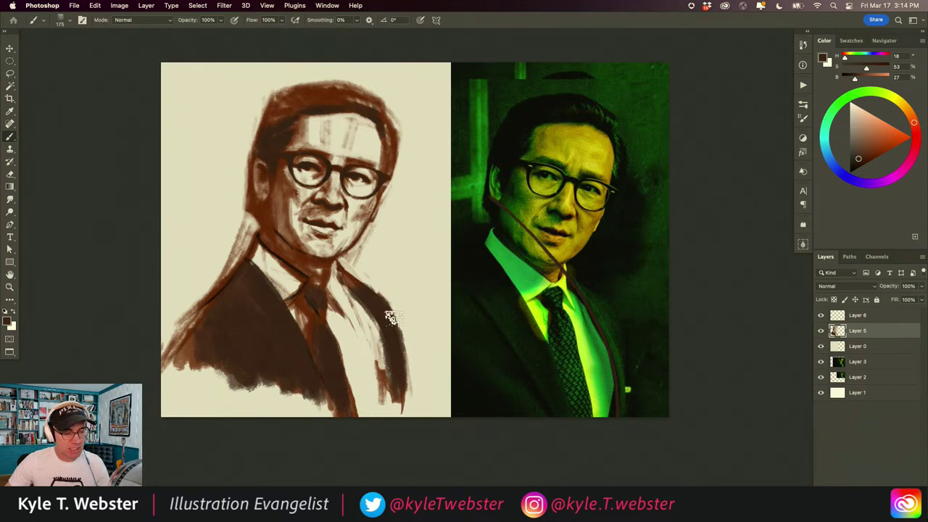
# Step: Reduce the brush size to 90 and darken the hair across the top and side of the head
pyautogui.press('[')
pyautogui.press('[')
pyautogui.press('[')
pyautogui.press('[')
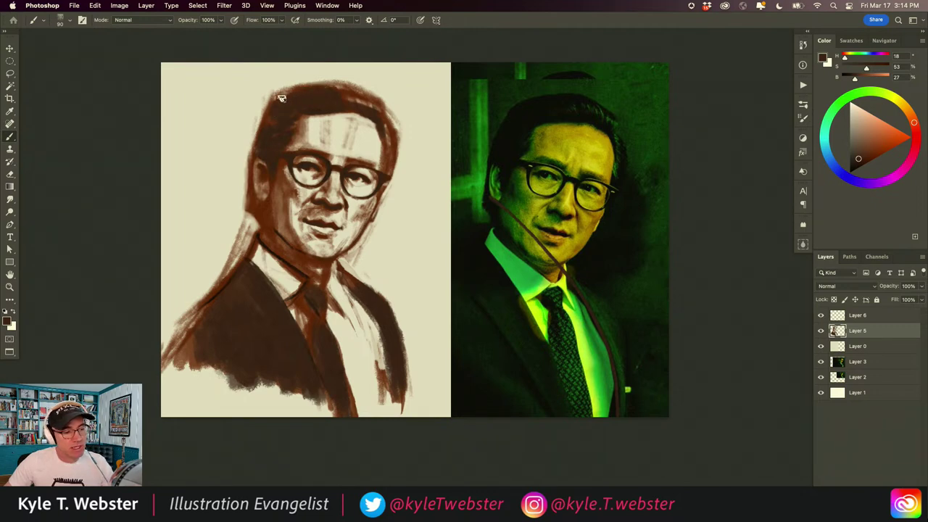
pyautogui.moveTo(280, 110); pyautogui.dragTo(294, 84)
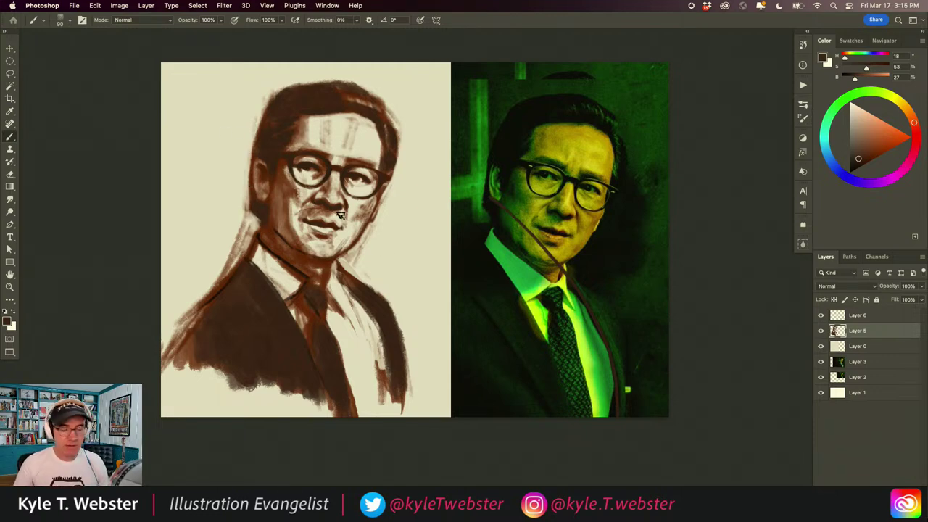
pyautogui.scroll(3, 340, 216)
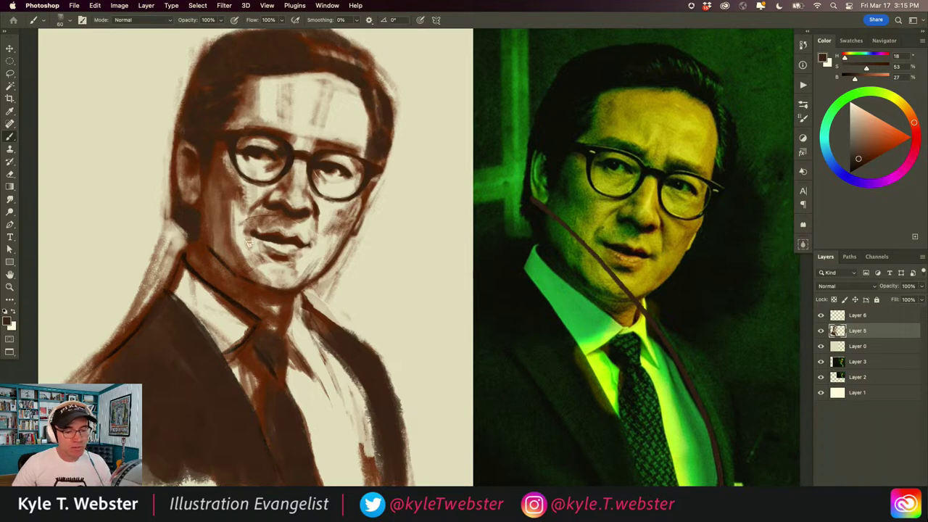
# Step: Retouch the shading around the nose, neck and mouth with sampled browns and an off-white of H 51, S 3, B 91
pyautogui.keyDown('alt'); pyautogui.click(283, 205); pyautogui.keyUp('alt')
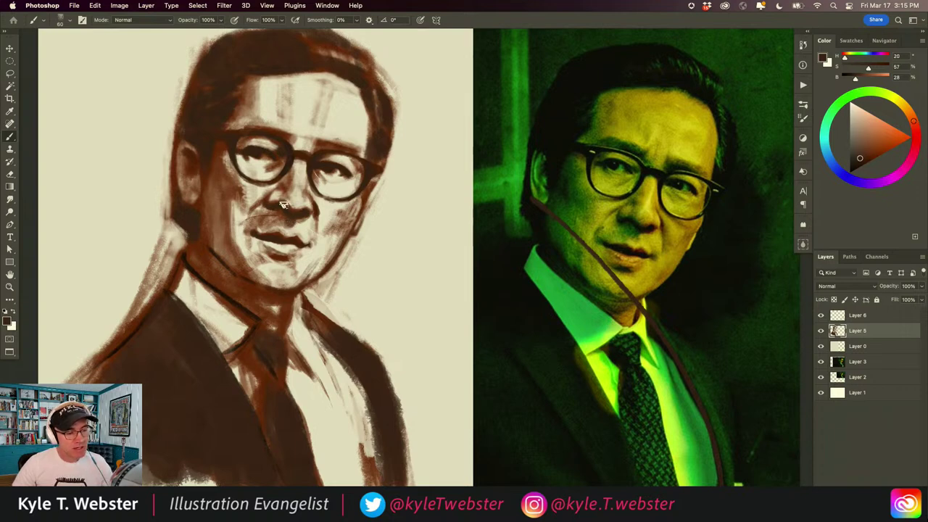
pyautogui.keyDown('alt'); pyautogui.click(283, 297); pyautogui.keyUp('alt')
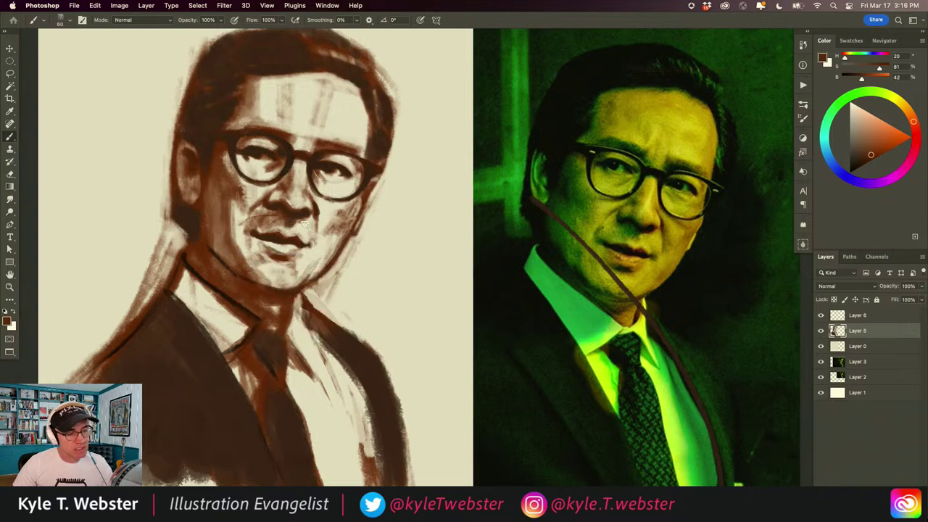
pyautogui.keyDown('alt'); pyautogui.click(307, 221); pyautogui.keyUp('alt')
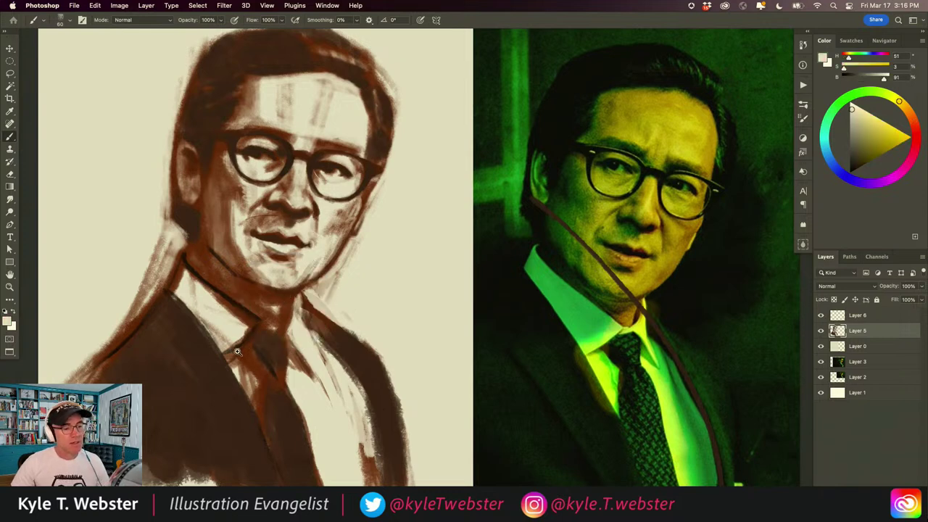
pyautogui.press('super+minus')
pyautogui.moveTo(243, 345); pyautogui.dragTo(284, 325)
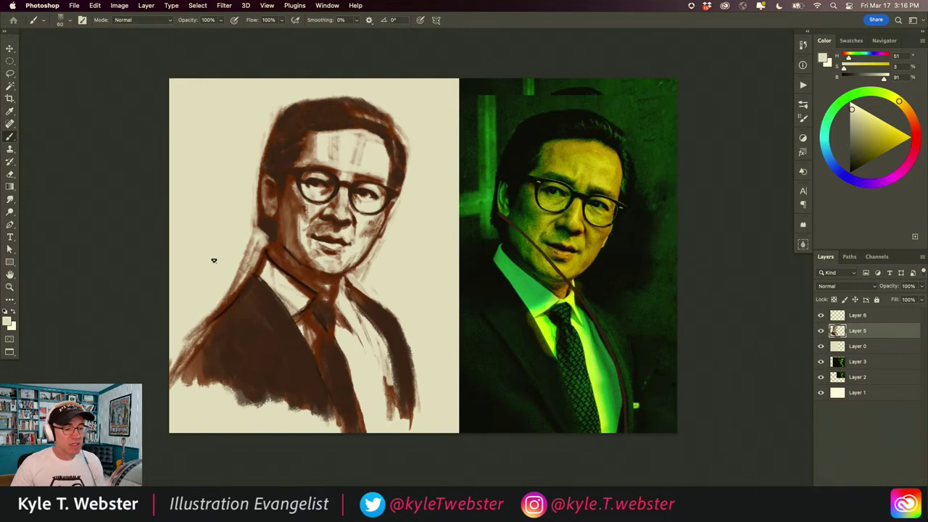
pyautogui.press('super+plus')
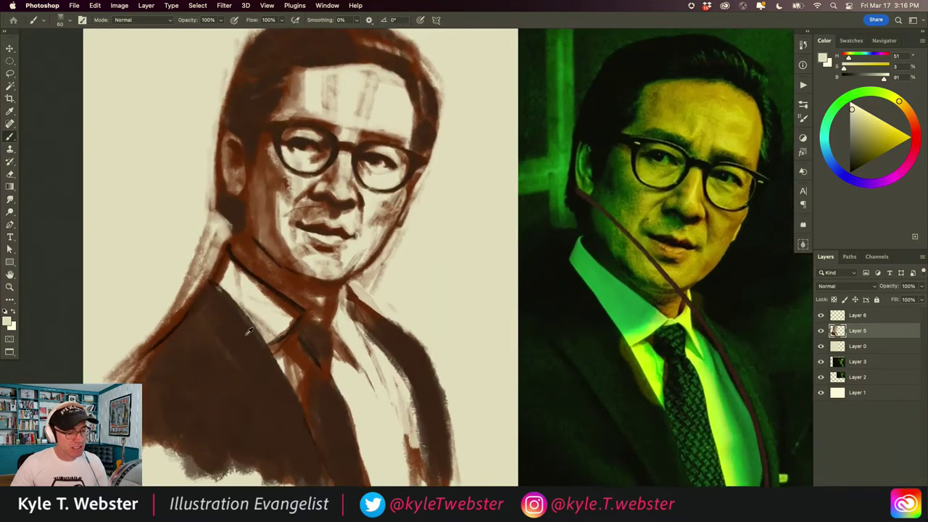
# Step: Mix a darker jacket brown of H 18, S 58, B 21, enlarge the brush to 100 and repaint the near collar in sampled off-white
pyautogui.keyDown('alt'); pyautogui.click(246, 330); pyautogui.keyUp('alt')
pyautogui.click(857, 161)
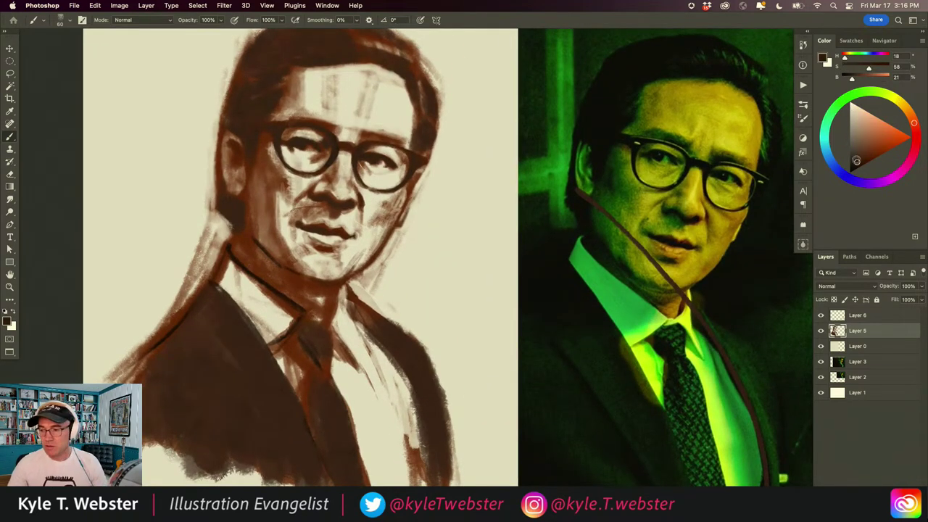
pyautogui.press(']')
pyautogui.press(']')
pyautogui.press(']')
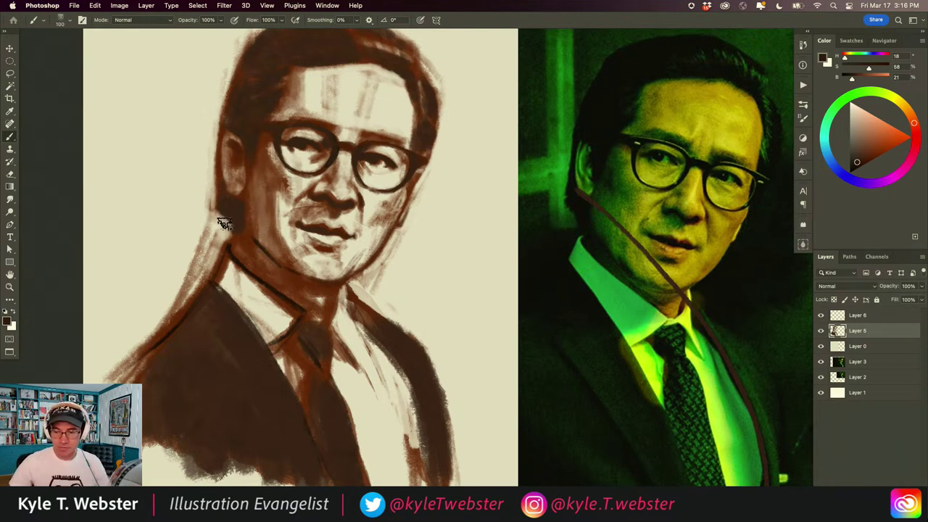
pyautogui.keyDown('alt'); pyautogui.click(269, 302); pyautogui.keyUp('alt')
pyautogui.moveTo(242, 259)
pyautogui.mouseDown()
pyautogui.moveTo(296, 305)
pyautogui.moveTo(285, 307)
pyautogui.moveTo(293, 315)
pyautogui.moveTo(300, 311)
pyautogui.moveTo(289, 296)
pyautogui.moveTo(303, 316)
pyautogui.mouseUp()
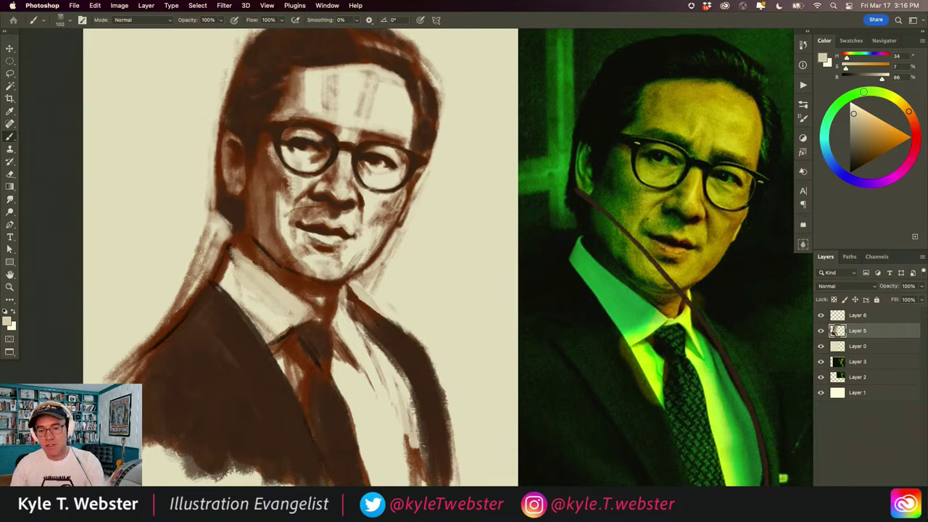
# Step: Mix a muted green of H 125, S 27, B 59 and paint the near collar and the far side of the shirt
pyautogui.moveTo(865, 93); pyautogui.dragTo(853, 94)
pyautogui.moveTo(855, 126); pyautogui.dragTo(845, 135)
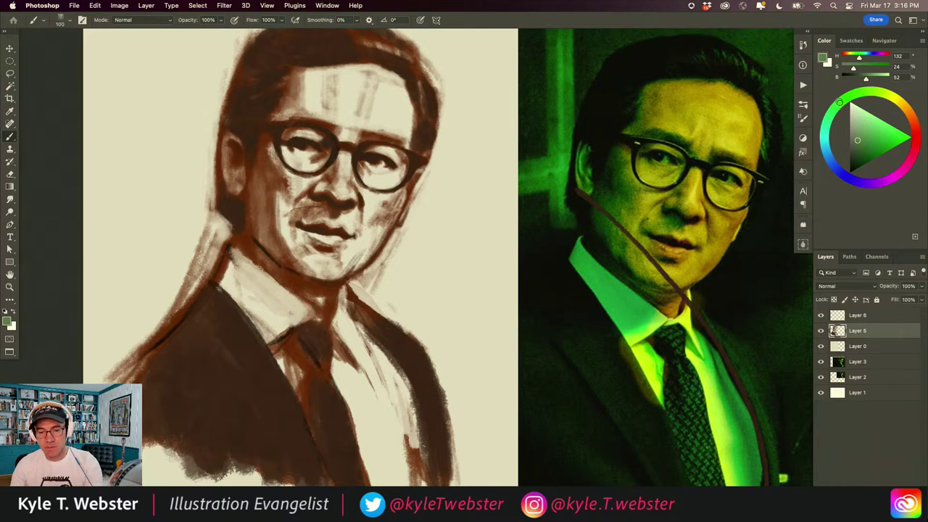
pyautogui.press('[')
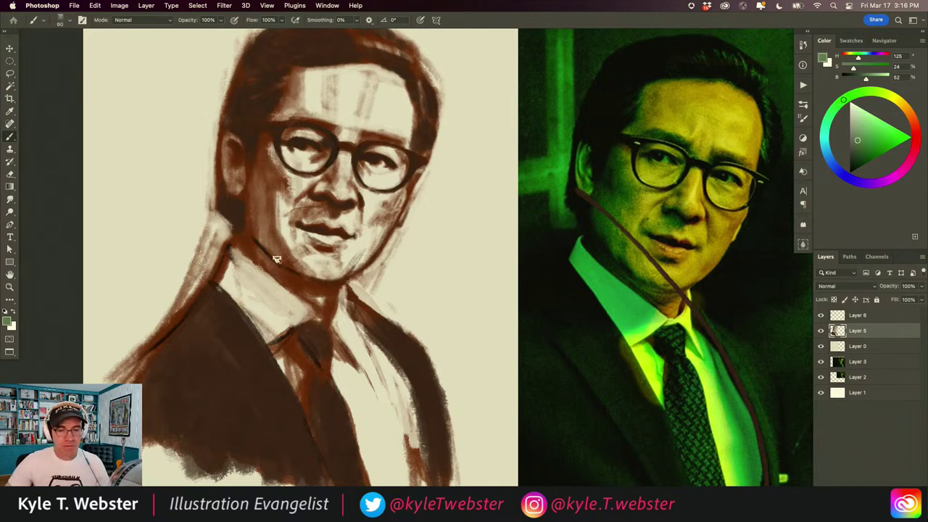
pyautogui.moveTo(858, 138); pyautogui.dragTo(860, 136)
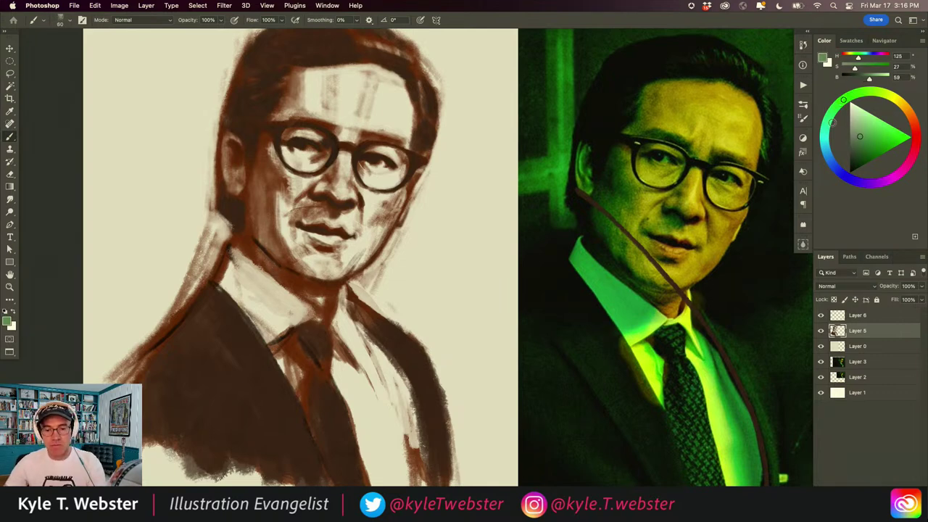
pyautogui.moveTo(240, 269)
pyautogui.mouseDown()
pyautogui.moveTo(262, 294)
pyautogui.moveTo(234, 255)
pyautogui.moveTo(285, 290)
pyautogui.mouseUp()
pyautogui.moveTo(248, 264)
pyautogui.mouseDown()
pyautogui.moveTo(277, 296)
pyautogui.moveTo(264, 297)
pyautogui.moveTo(245, 250)
pyautogui.mouseUp()
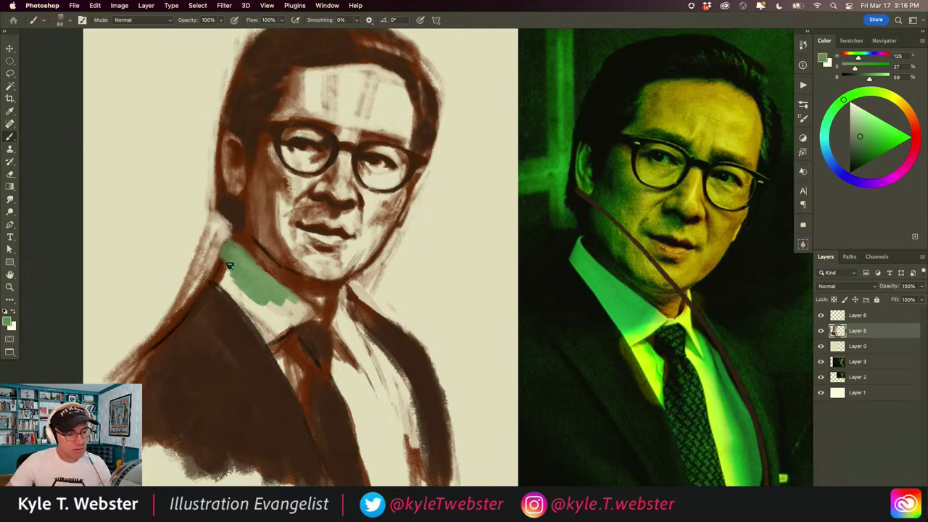
pyautogui.moveTo(242, 281)
pyautogui.mouseDown()
pyautogui.moveTo(224, 266)
pyautogui.moveTo(245, 284)
pyautogui.moveTo(294, 296)
pyautogui.moveTo(288, 306)
pyautogui.moveTo(301, 305)
pyautogui.moveTo(288, 322)
pyautogui.moveTo(297, 316)
pyautogui.moveTo(275, 335)
pyautogui.moveTo(263, 305)
pyautogui.moveTo(213, 255)
pyautogui.mouseUp()
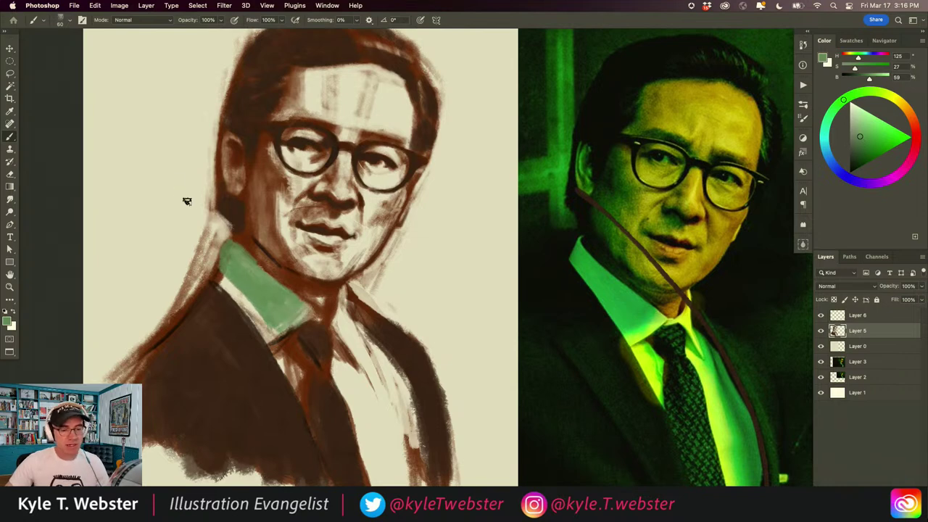
pyautogui.moveTo(387, 361); pyautogui.dragTo(412, 434)
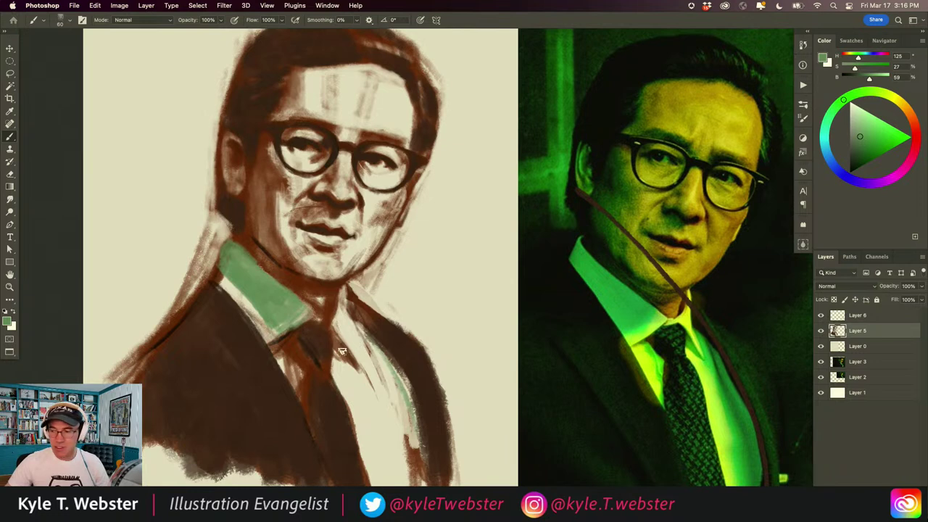
pyautogui.moveTo(372, 348)
pyautogui.mouseDown()
pyautogui.moveTo(426, 469)
pyautogui.moveTo(362, 318)
pyautogui.moveTo(423, 474)
pyautogui.moveTo(387, 364)
pyautogui.moveTo(358, 327)
pyautogui.moveTo(391, 390)
pyautogui.moveTo(342, 318)
pyautogui.moveTo(379, 378)
pyautogui.moveTo(415, 481)
pyautogui.moveTo(416, 417)
pyautogui.moveTo(426, 436)
pyautogui.moveTo(332, 317)
pyautogui.mouseUp()
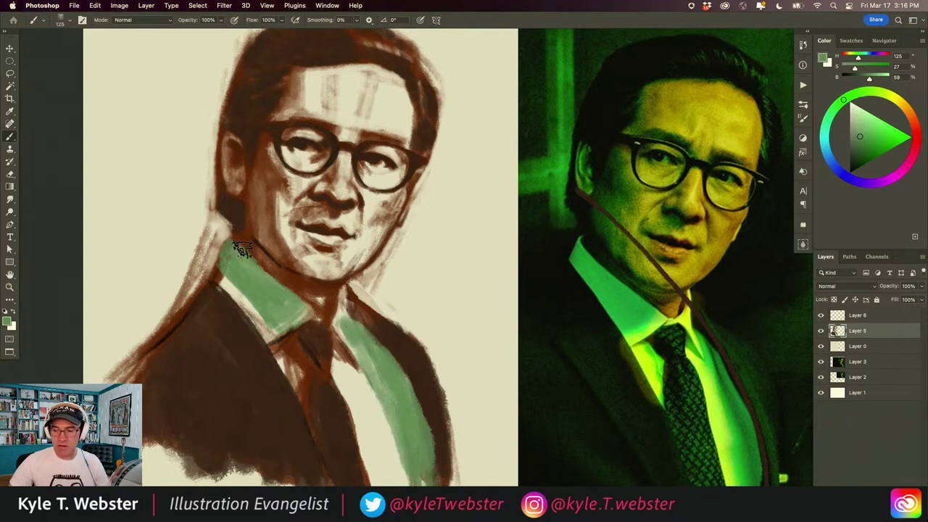
# Step: Paint the near side of the jacket dark olive with H 37, S 49, B 22 at brush size 125
pyautogui.keyDown('alt'); pyautogui.click(225, 313); pyautogui.keyUp('alt')
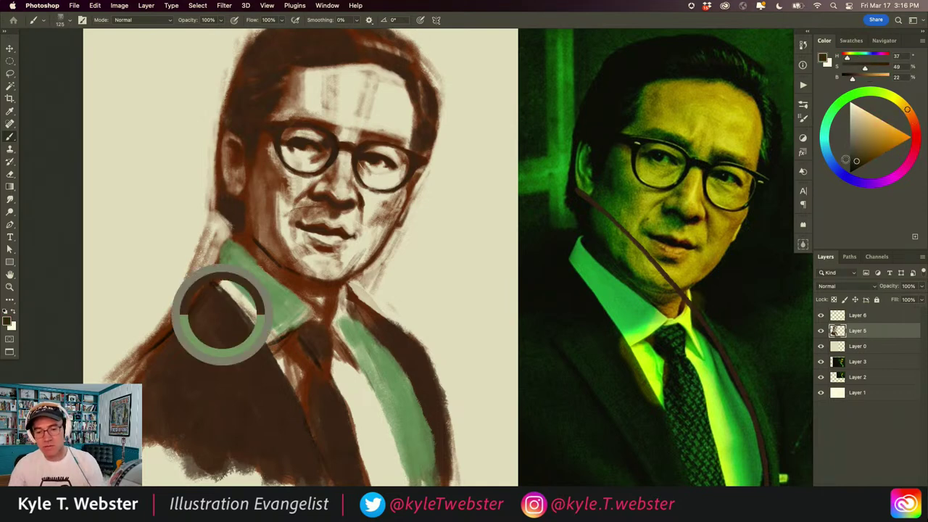
pyautogui.press('super+minus')
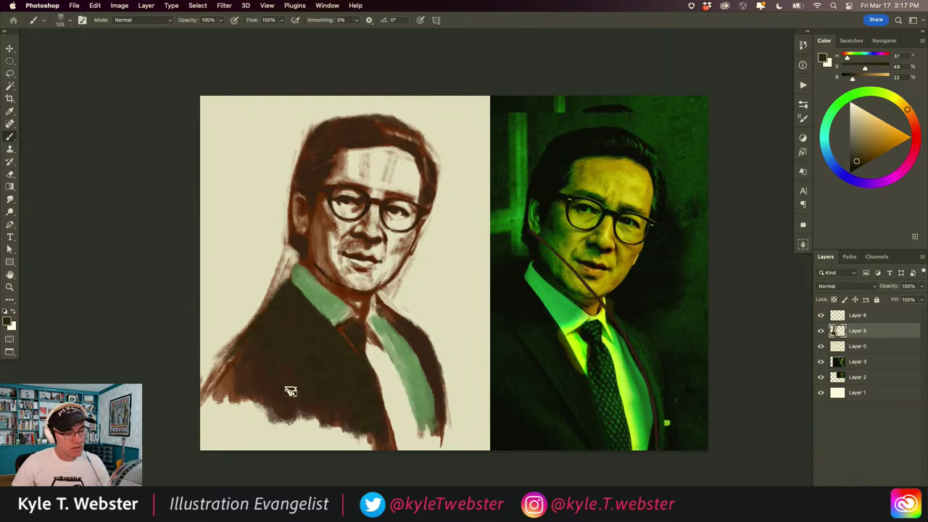
pyautogui.scroll(2, 268, 368)
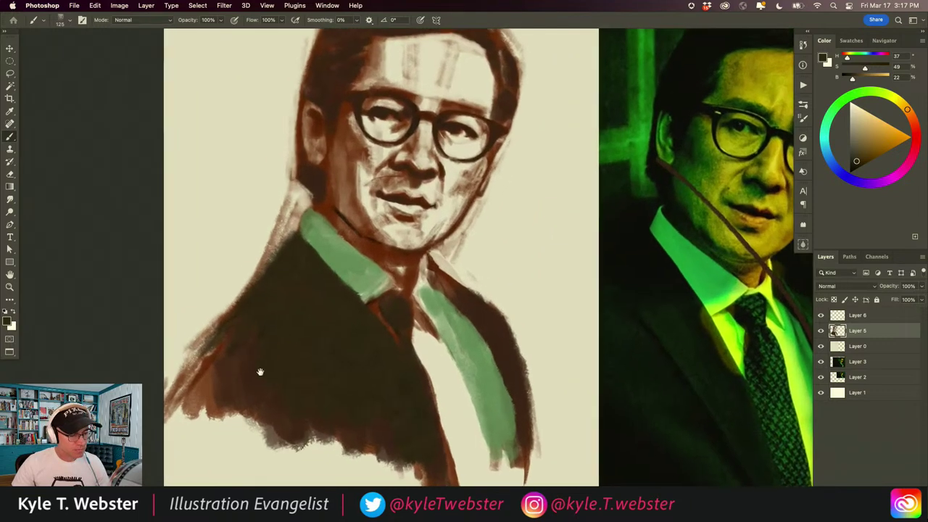
# Step: Reduce the brush size to 50 and darken the shadow between the neck and the near collar with the dark olive
pyautogui.scroll(-3, 268, 368)
pyautogui.moveTo(277, 221); pyautogui.dragTo(274, 197)
pyautogui.scroll(2, 268, 207)
pyautogui.press('[')
pyautogui.press('[')
pyautogui.press('[')
pyautogui.press('[')
pyautogui.press('[')
pyautogui.press('[')
pyautogui.moveTo(283, 310); pyautogui.dragTo(277, 306)
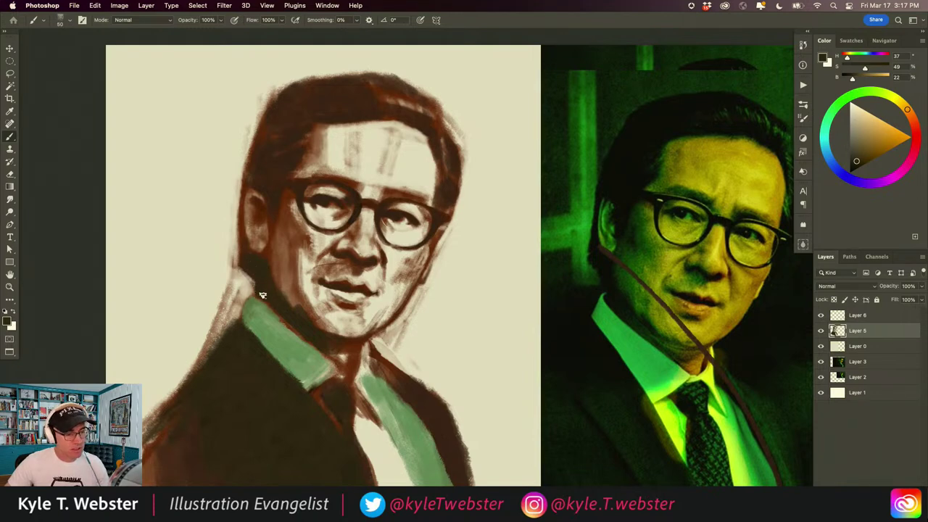
# Step: Extend the dark olive over the near shoulder edge and into the background behind the neck, enlarging the brush to 100
pyautogui.moveTo(244, 277)
pyautogui.mouseDown()
pyautogui.moveTo(219, 305)
pyautogui.moveTo(216, 290)
pyautogui.moveTo(219, 307)
pyautogui.moveTo(227, 295)
pyautogui.moveTo(223, 315)
pyautogui.moveTo(250, 286)
pyautogui.moveTo(241, 304)
pyautogui.moveTo(257, 290)
pyautogui.moveTo(226, 290)
pyautogui.moveTo(227, 338)
pyautogui.moveTo(243, 311)
pyautogui.moveTo(193, 379)
pyautogui.mouseUp()
pyautogui.press(']')
pyautogui.press(']')
pyautogui.press(']')
pyautogui.press(']')
pyautogui.press(']')
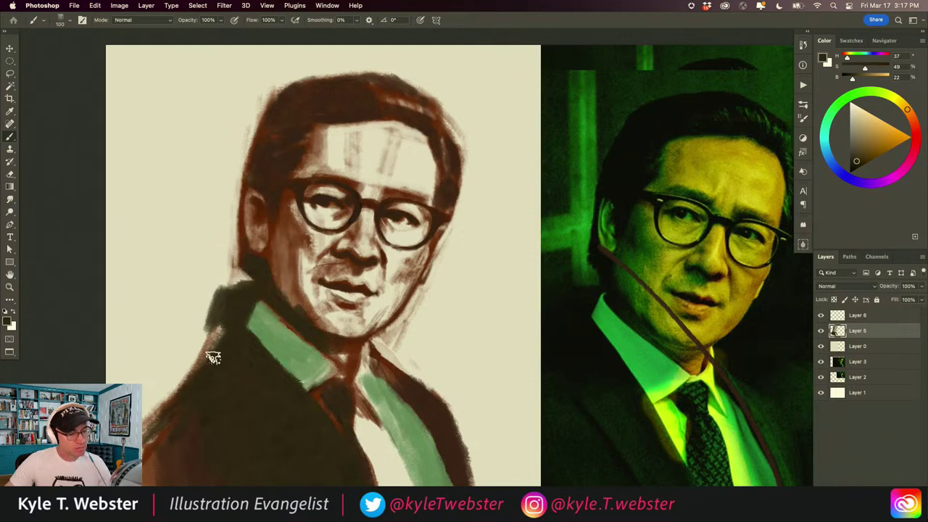
pyautogui.moveTo(224, 301)
pyautogui.mouseDown()
pyautogui.moveTo(239, 269)
pyautogui.moveTo(204, 283)
pyautogui.moveTo(191, 308)
pyautogui.moveTo(196, 270)
pyautogui.moveTo(207, 289)
pyautogui.moveTo(196, 348)
pyautogui.moveTo(181, 261)
pyautogui.moveTo(243, 287)
pyautogui.moveTo(183, 270)
pyautogui.moveTo(155, 305)
pyautogui.moveTo(182, 204)
pyautogui.moveTo(212, 234)
pyautogui.mouseUp()
pyautogui.scroll(-2, 213, 350)
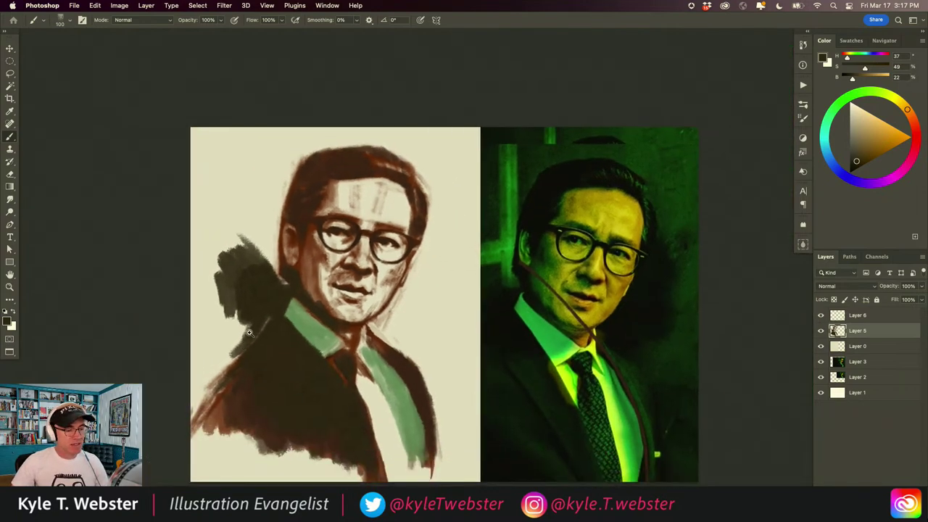
pyautogui.scroll(4, 238, 290)
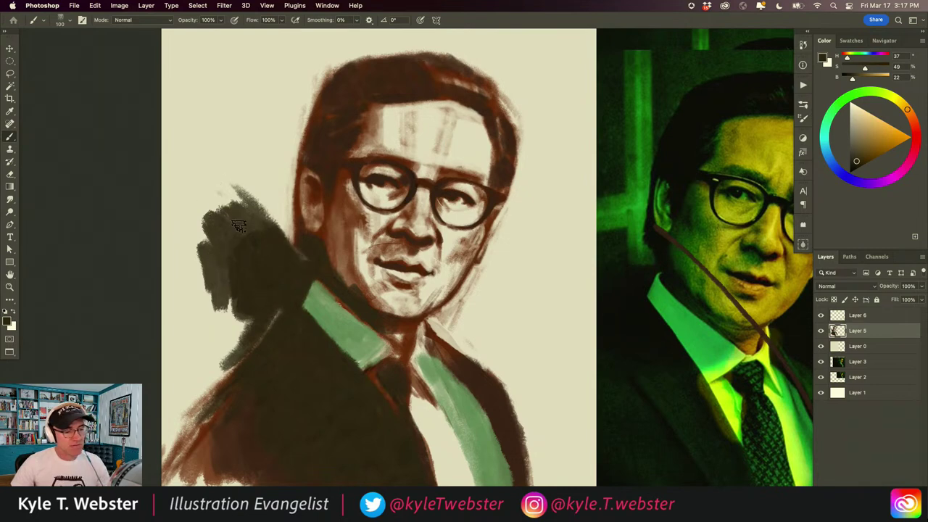
pyautogui.moveTo(254, 210)
pyautogui.mouseDown()
pyautogui.moveTo(237, 248)
pyautogui.moveTo(220, 260)
pyautogui.moveTo(240, 196)
pyautogui.mouseUp()
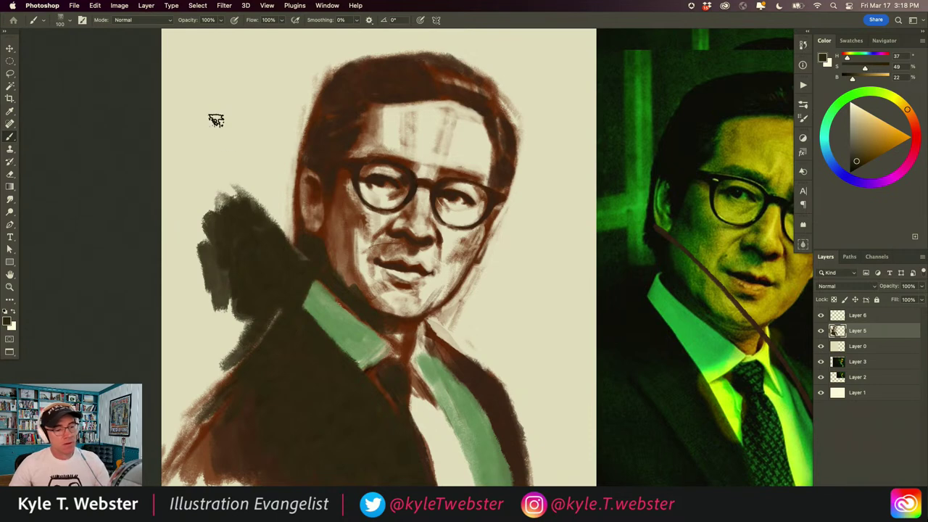
# Step: Work the dark olive into the hair above and behind the ear, then reduce the brush size to 45
pyautogui.hscroll(3, 217, 119)
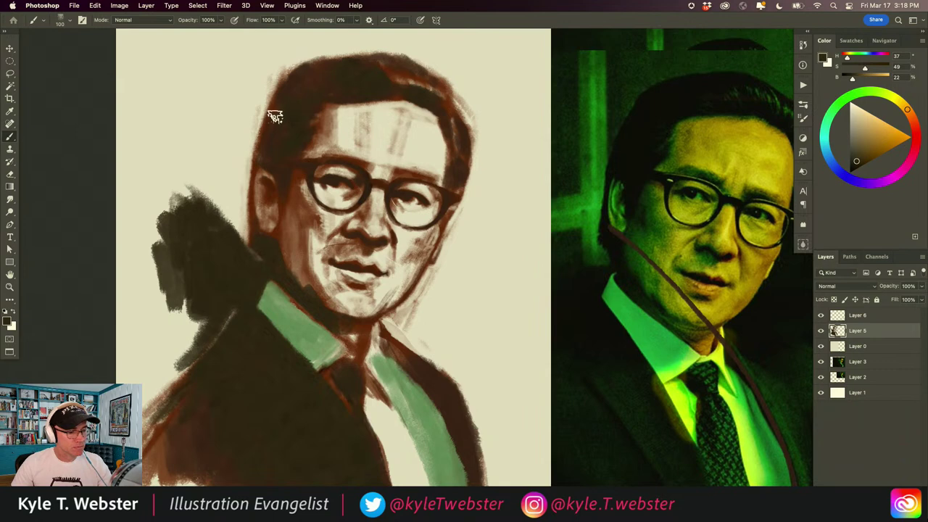
pyautogui.moveTo(272, 356); pyautogui.dragTo(253, 309)
pyautogui.press('[')
pyautogui.press('[')
pyautogui.press('[')
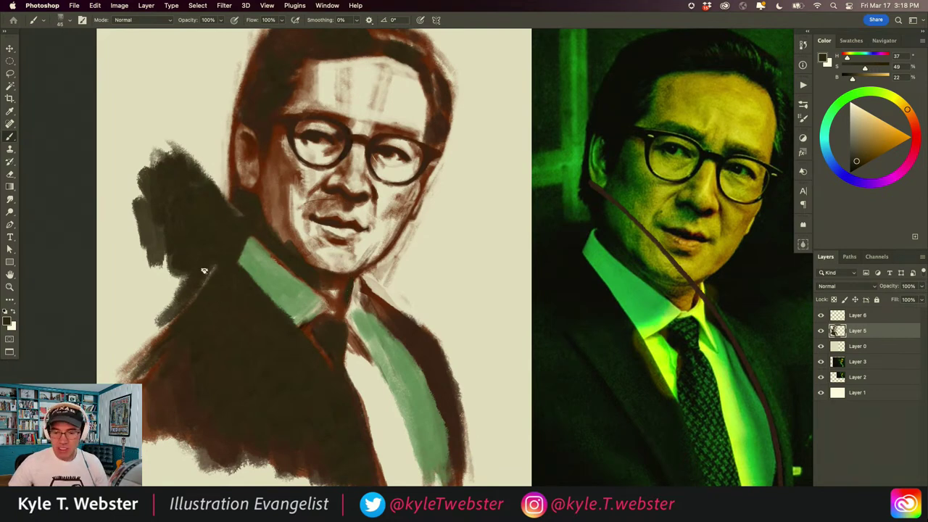
# Step: Repaint the near collar in a richer green of H 129, S 37, B 59 and sharpen its jacket edge with sampled dark olive
pyautogui.keyDown('alt'); pyautogui.click(259, 248); pyautogui.keyUp('alt')
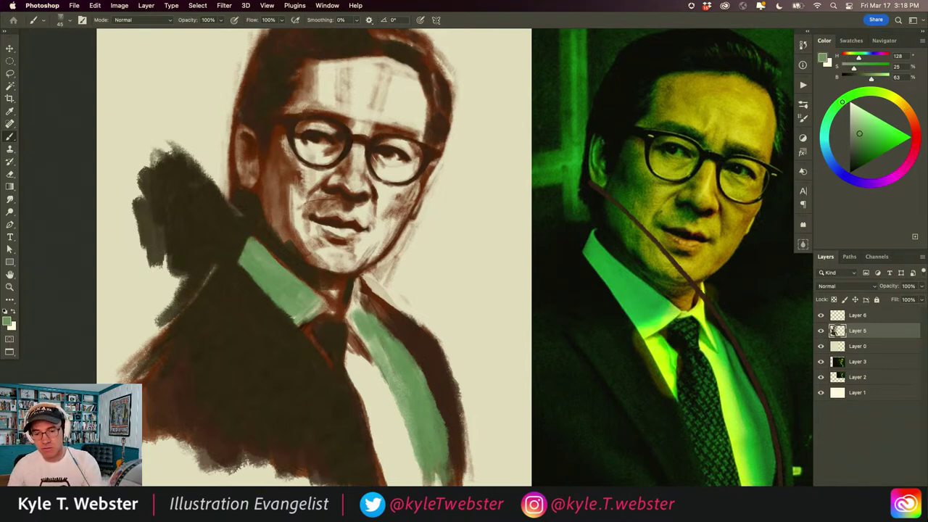
pyautogui.moveTo(859, 135); pyautogui.dragTo(863, 139)
pyautogui.press(']')
pyautogui.press(']')
pyautogui.press(']')
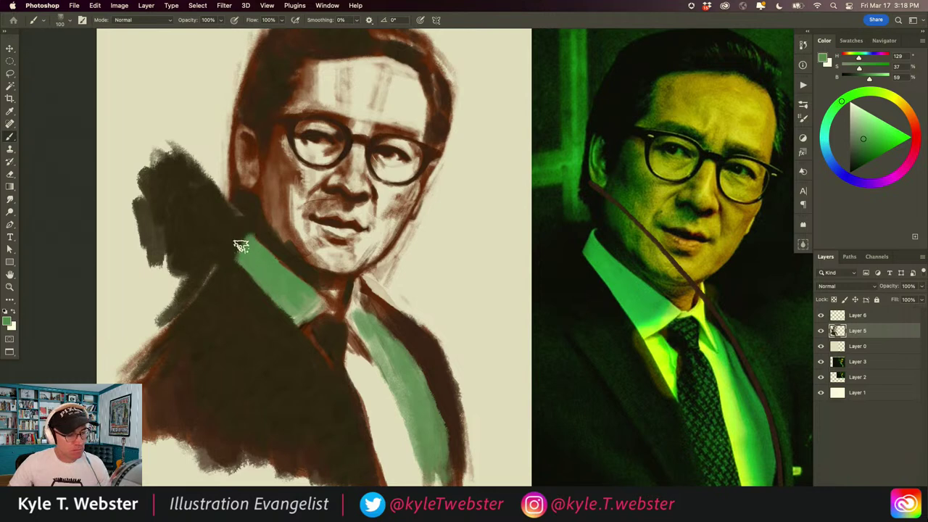
pyautogui.keyDown('alt'); pyautogui.click(227, 279); pyautogui.keyUp('alt')
pyautogui.moveTo(236, 261); pyautogui.dragTo(290, 322)
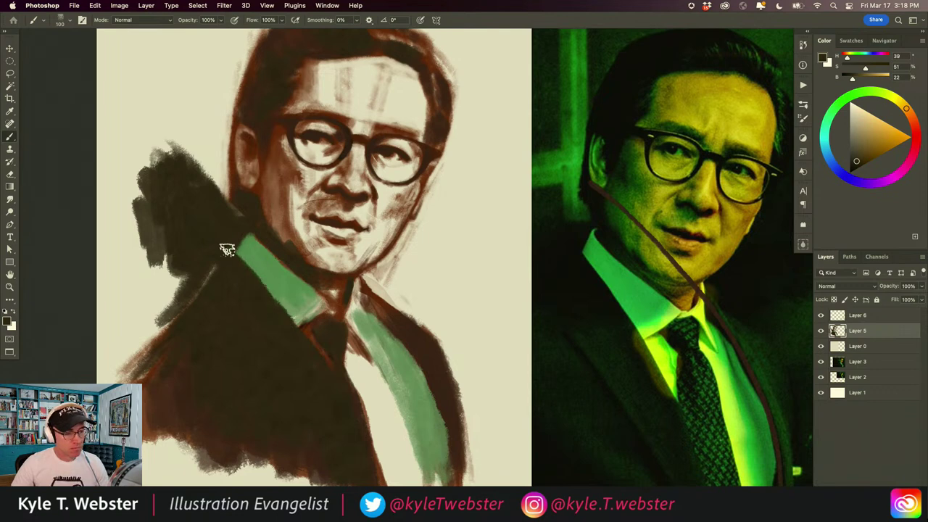
# Step: Mix a bright yellow-green of H 73, S 55, B 91 and paint the near collar's tip at brush size 70
pyautogui.keyDown('alt'); pyautogui.click(305, 291); pyautogui.keyUp('alt')
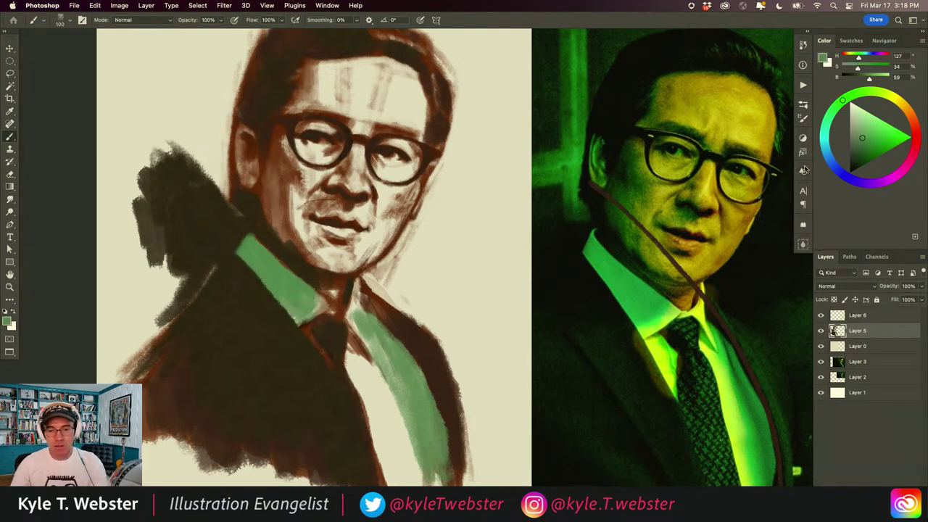
pyautogui.click(883, 93)
pyautogui.click(876, 123)
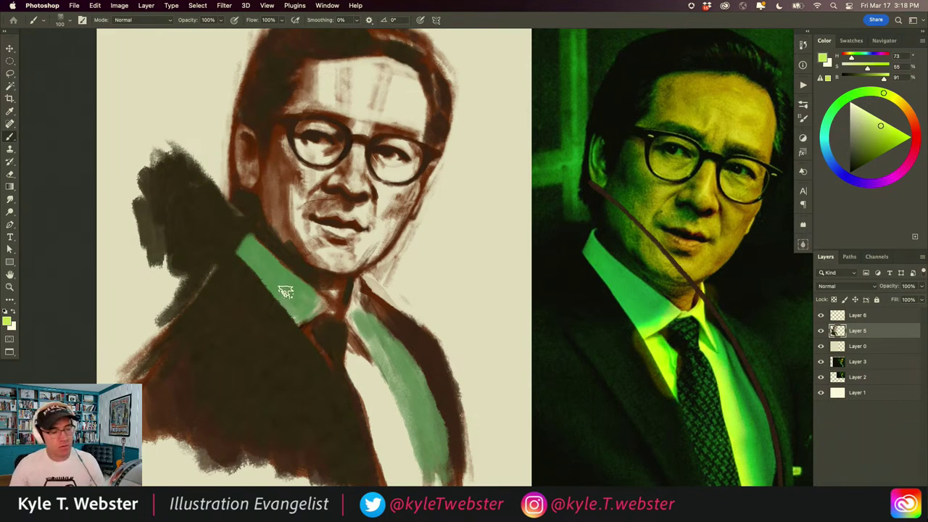
pyautogui.press('[')
pyautogui.press('[')
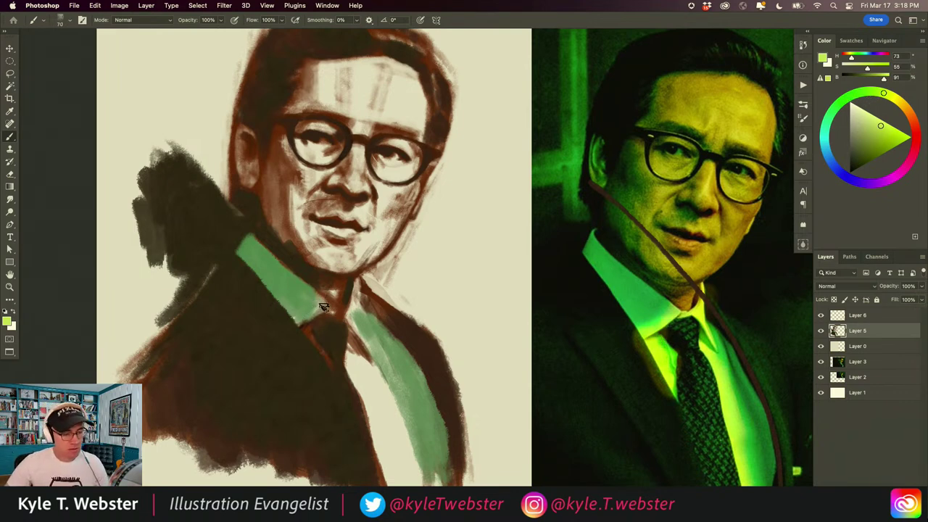
pyautogui.moveTo(326, 301); pyautogui.dragTo(296, 328)
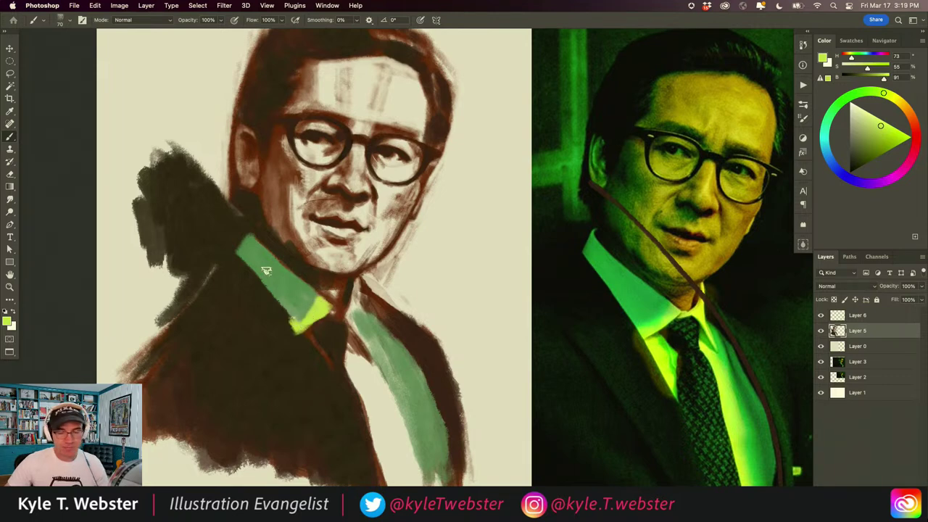
# Step: Blend the near collar's sampled greens toward its yellow-green tip and brighten the middle with green H 147, S 59, B 71
pyautogui.keyDown('alt'); pyautogui.click(299, 293); pyautogui.keyUp('alt')
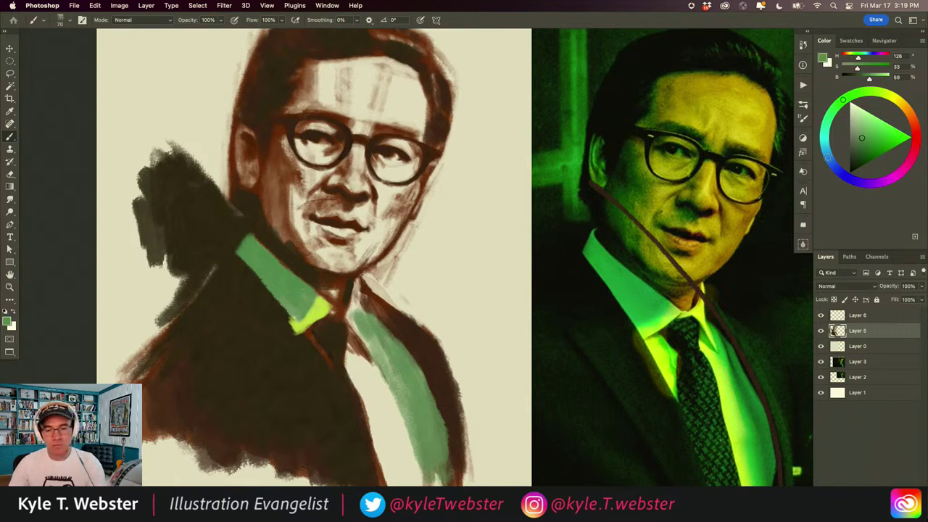
pyautogui.keyDown('alt'); pyautogui.click(308, 295); pyautogui.keyUp('alt')
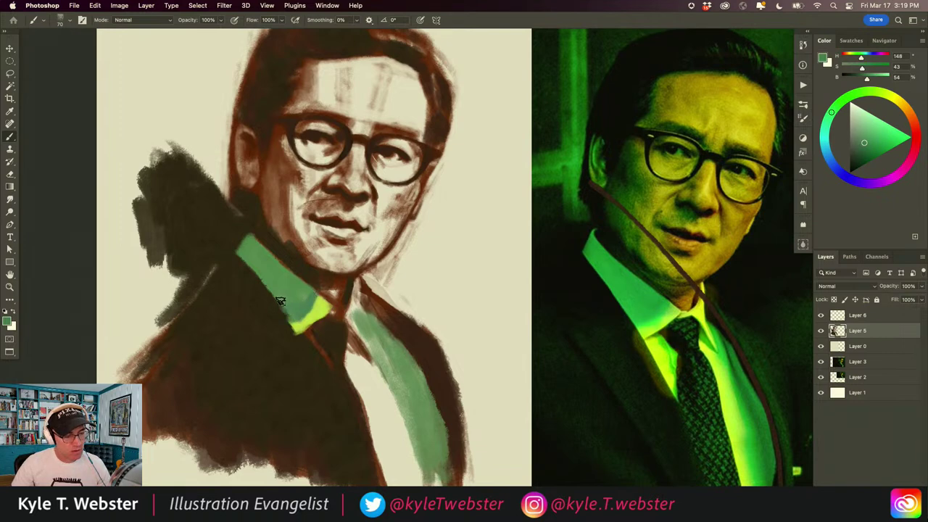
pyautogui.keyDown('alt'); pyautogui.click(308, 310); pyautogui.keyUp('alt')
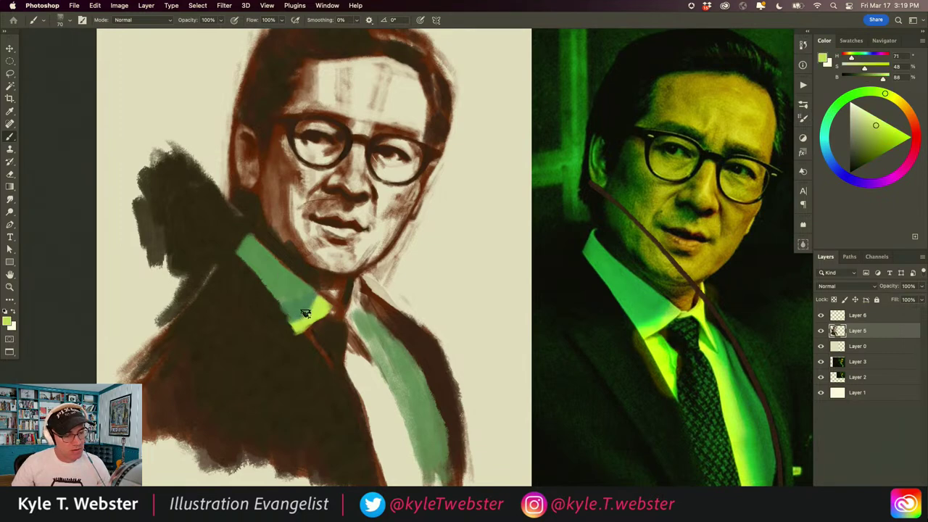
pyautogui.keyDown('alt'); pyautogui.click(302, 298); pyautogui.keyUp('alt')
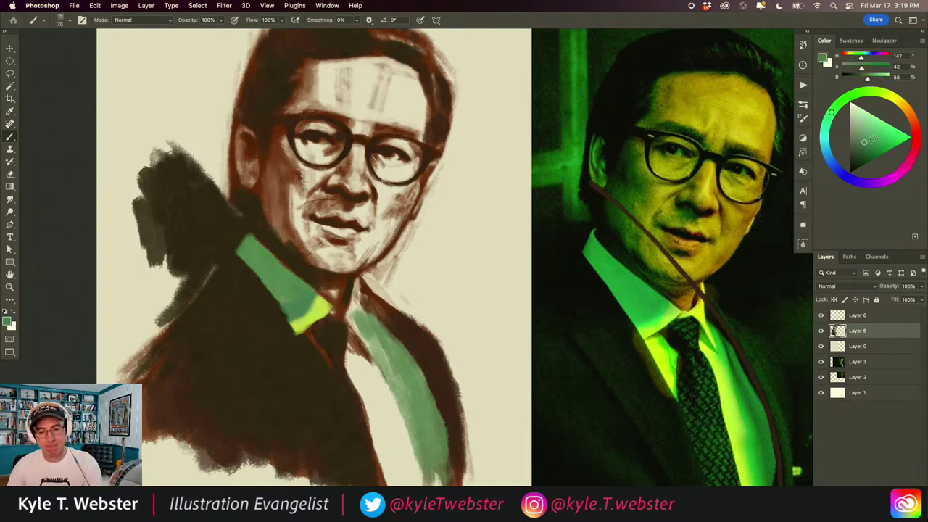
pyautogui.moveTo(307, 288)
pyautogui.mouseDown()
pyautogui.moveTo(294, 278)
pyautogui.moveTo(284, 290)
pyautogui.moveTo(306, 296)
pyautogui.moveTo(281, 304)
pyautogui.moveTo(294, 278)
pyautogui.moveTo(264, 263)
pyautogui.moveTo(285, 305)
pyautogui.moveTo(244, 259)
pyautogui.mouseUp()
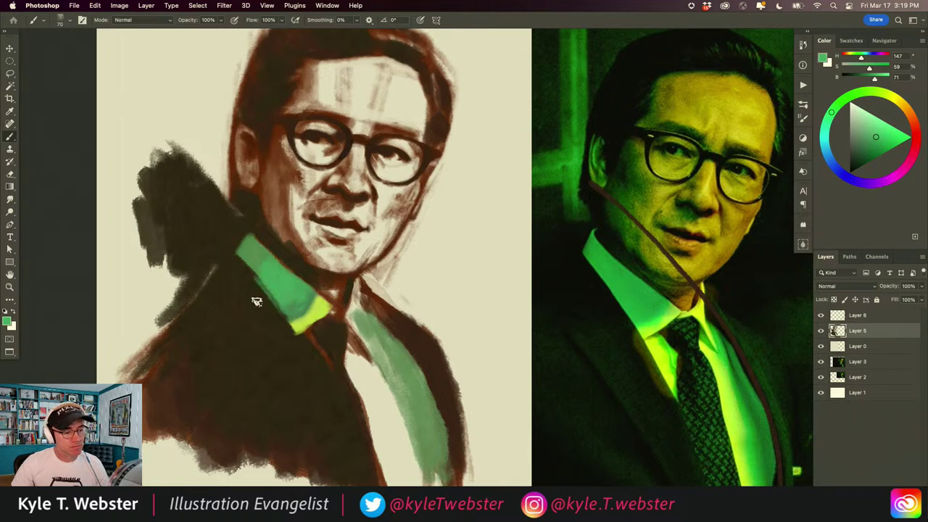
# Step: Touch up the jacket beside the near collar with its own sampled dark olive
pyautogui.keyDown('alt'); pyautogui.click(256, 301); pyautogui.keyUp('alt')
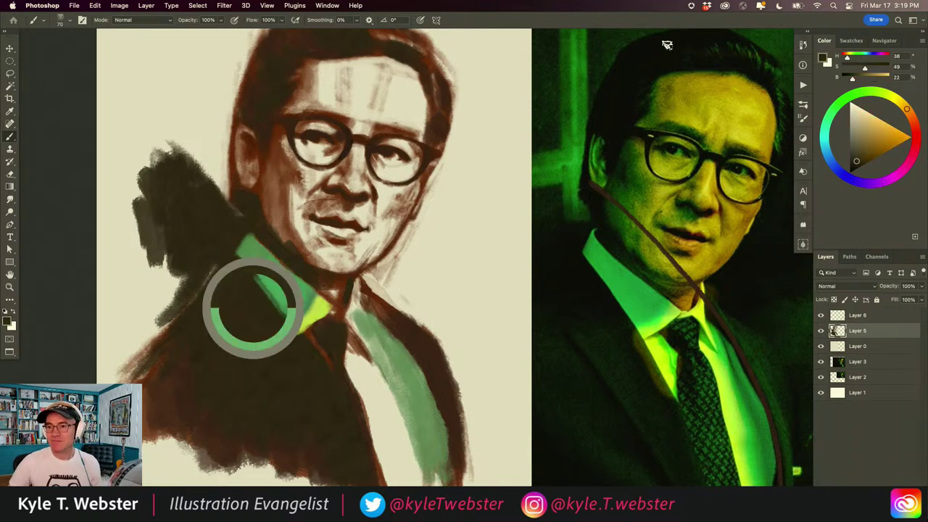
pyautogui.press('Tab')
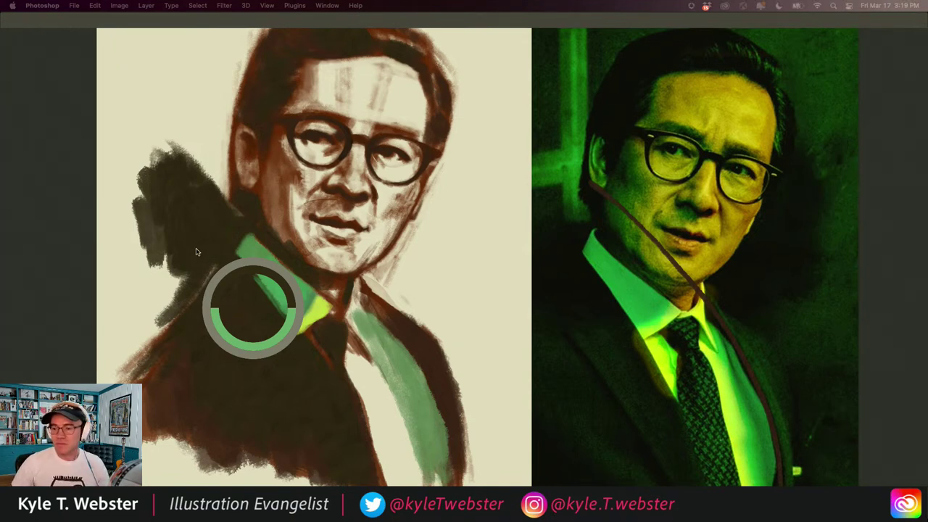
pyautogui.press('Tab')
pyautogui.keyDown('alt'); pyautogui.click(246, 301); pyautogui.keyUp('alt')
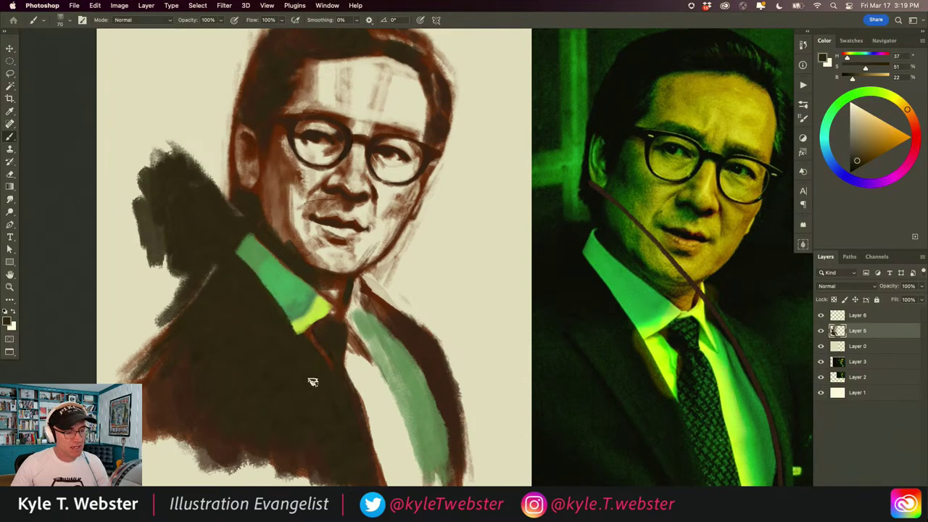
# Step: Paint the strip of shirt below the near collar's tip in yellow-green H 72, S 53, B 90
pyautogui.keyDown('alt'); pyautogui.click(324, 319); pyautogui.keyUp('alt')
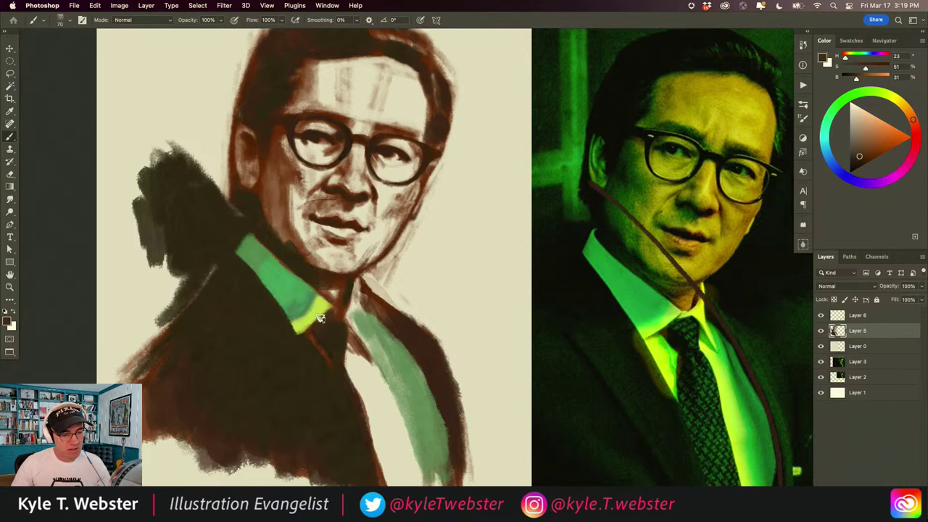
pyautogui.keyDown('alt'); pyautogui.click(313, 328); pyautogui.keyUp('alt')
pyautogui.moveTo(321, 345)
pyautogui.mouseDown()
pyautogui.moveTo(315, 332)
pyautogui.moveTo(330, 357)
pyautogui.moveTo(313, 329)
pyautogui.moveTo(326, 355)
pyautogui.mouseUp()
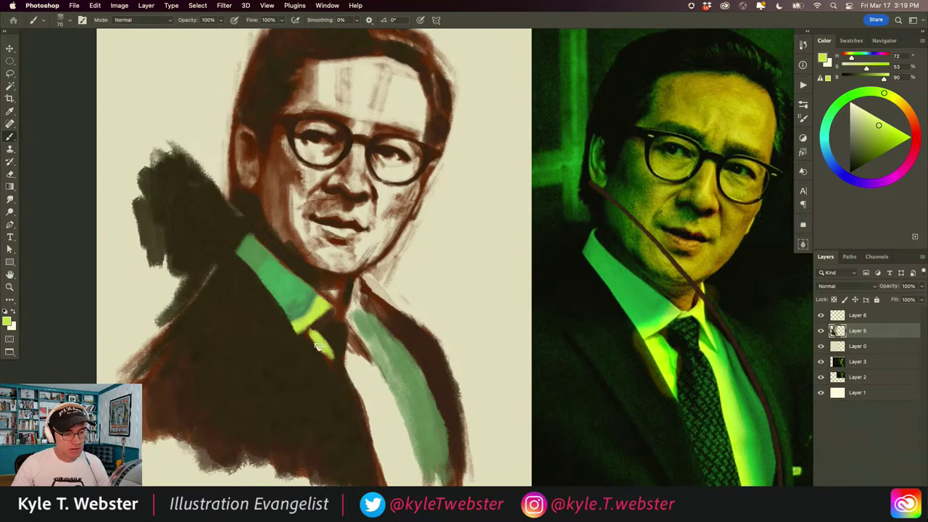
pyautogui.moveTo(317, 351)
pyautogui.mouseDown()
pyautogui.moveTo(308, 336)
pyautogui.moveTo(337, 390)
pyautogui.moveTo(329, 348)
pyautogui.moveTo(325, 369)
pyautogui.moveTo(306, 340)
pyautogui.mouseUp()
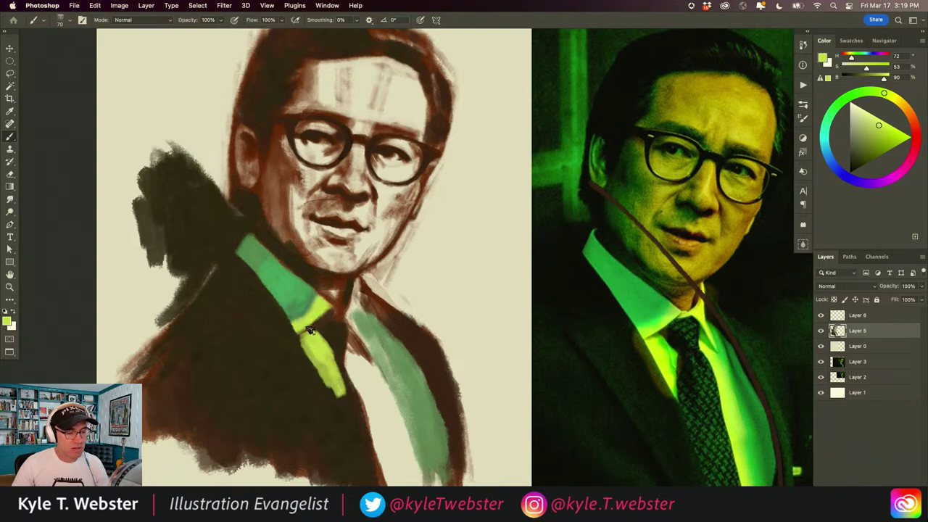
# Step: Trim the jacket edge along the near collar and yellow-green shirt strip with sampled dark olive
pyautogui.keyDown('alt'); pyautogui.click(277, 333); pyautogui.keyUp('alt')
pyautogui.moveTo(272, 296); pyautogui.dragTo(329, 391)
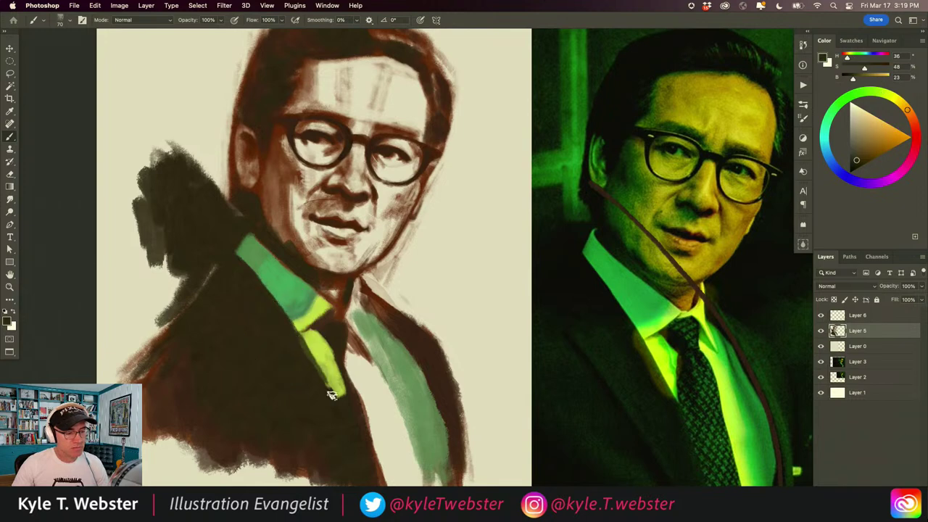
pyautogui.moveTo(269, 296); pyautogui.dragTo(329, 390)
# Step: Shape the tie knot and the tie's edge against the shirt strip with sampled dark olive
pyautogui.keyDown('alt'); pyautogui.click(332, 328); pyautogui.keyUp('alt')
pyautogui.moveTo(333, 348); pyautogui.dragTo(341, 377)
pyautogui.keyDown('alt'); pyautogui.click(337, 325); pyautogui.keyUp('alt')
pyautogui.moveTo(350, 327)
pyautogui.mouseDown()
pyautogui.moveTo(341, 313)
pyautogui.moveTo(349, 327)
pyautogui.moveTo(352, 317)
pyautogui.mouseUp()
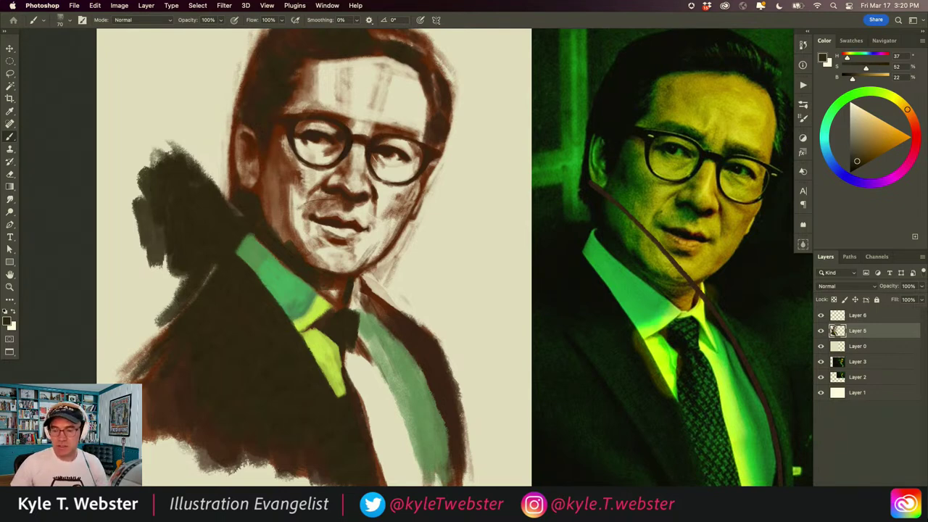
# Step: Mix a yellow-green of H 71, S 59, B 95 and paint the far collar with it at brush size 45
pyautogui.keyDown('alt'); pyautogui.click(319, 308); pyautogui.keyUp('alt')
pyautogui.click(884, 126)
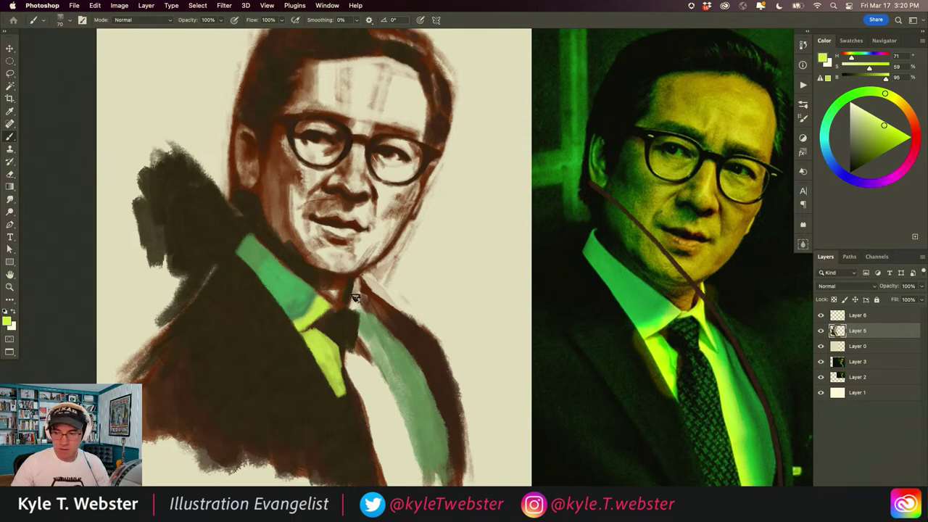
pyautogui.moveTo(356, 298)
pyautogui.mouseDown()
pyautogui.moveTo(381, 353)
pyautogui.moveTo(353, 306)
pyautogui.moveTo(362, 314)
pyautogui.moveTo(360, 277)
pyautogui.moveTo(354, 305)
pyautogui.mouseUp()
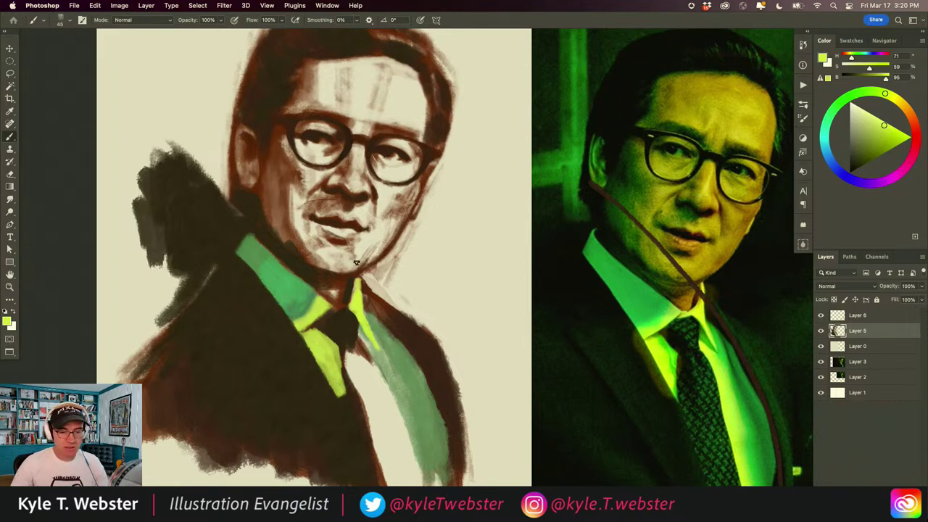
# Step: Paint the neck under the chin in ochre up to H 36, S 77, B 81 at brush size 60, deepening the chin shadow with sampled browns
pyautogui.keyDown('alt'); pyautogui.click(338, 283); pyautogui.keyUp('alt')
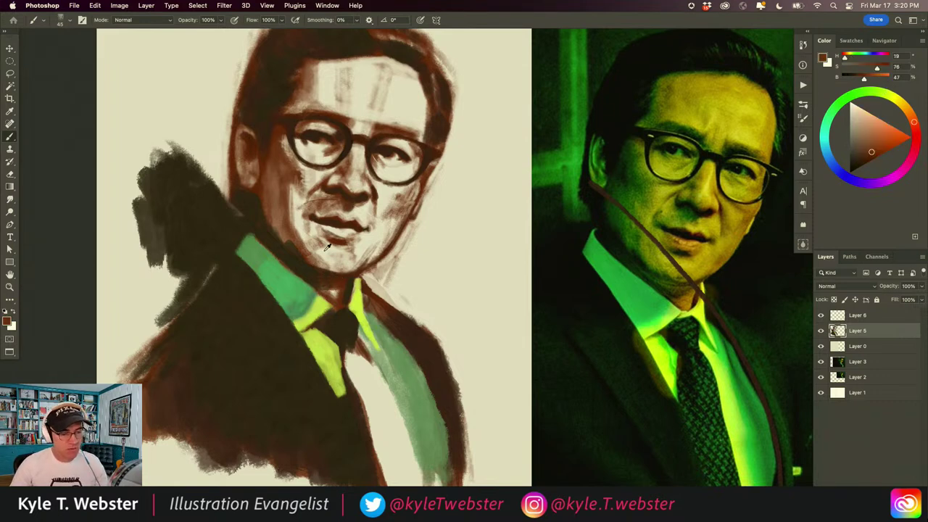
pyautogui.keyDown('alt'); pyautogui.click(693, 109); pyautogui.keyUp('alt')
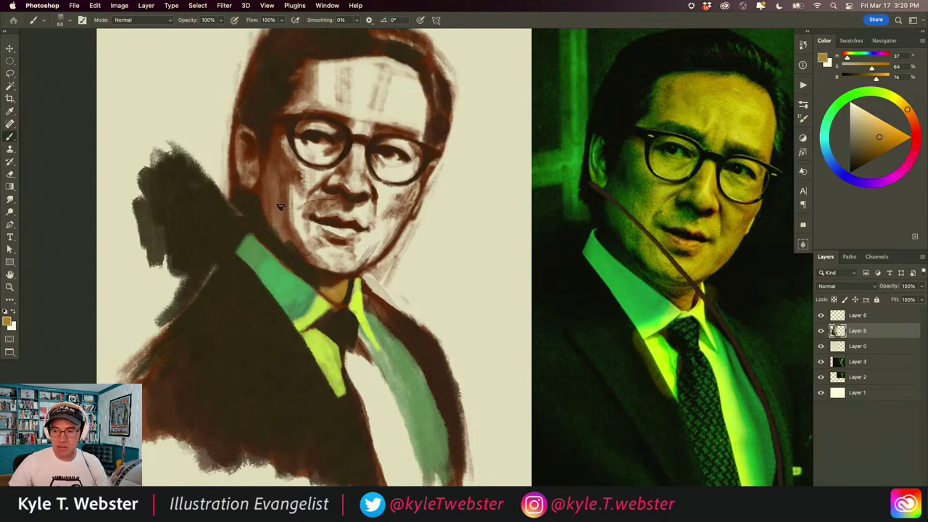
pyautogui.keyDown('alt'); pyautogui.click(339, 278); pyautogui.keyUp('alt')
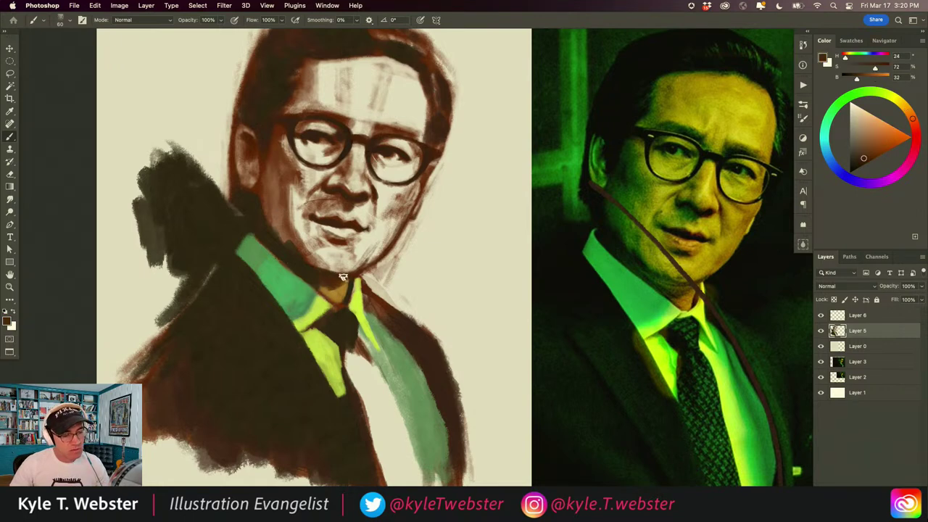
pyautogui.keyDown('alt'); pyautogui.click(336, 275); pyautogui.keyUp('alt')
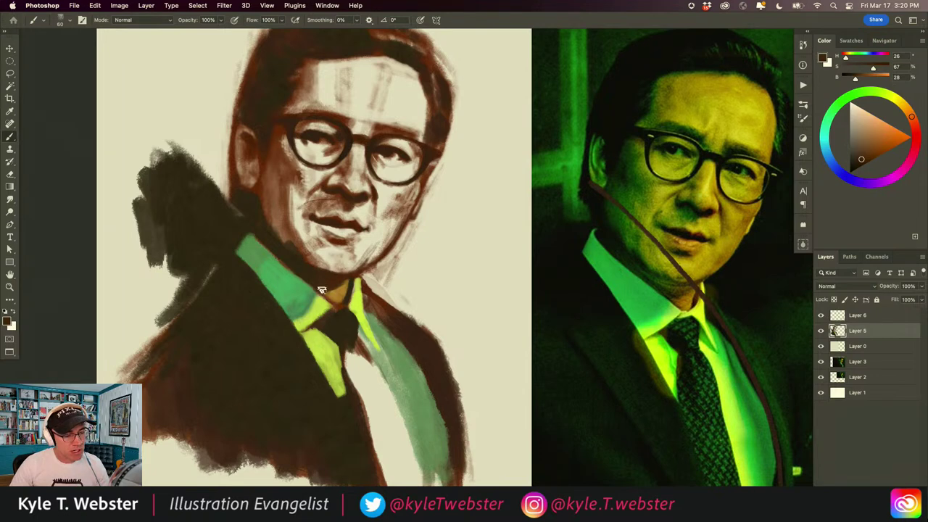
pyautogui.keyDown('alt'); pyautogui.click(343, 285); pyautogui.keyUp('alt')
pyautogui.keyDown('alt'); pyautogui.click(340, 289); pyautogui.keyUp('alt')
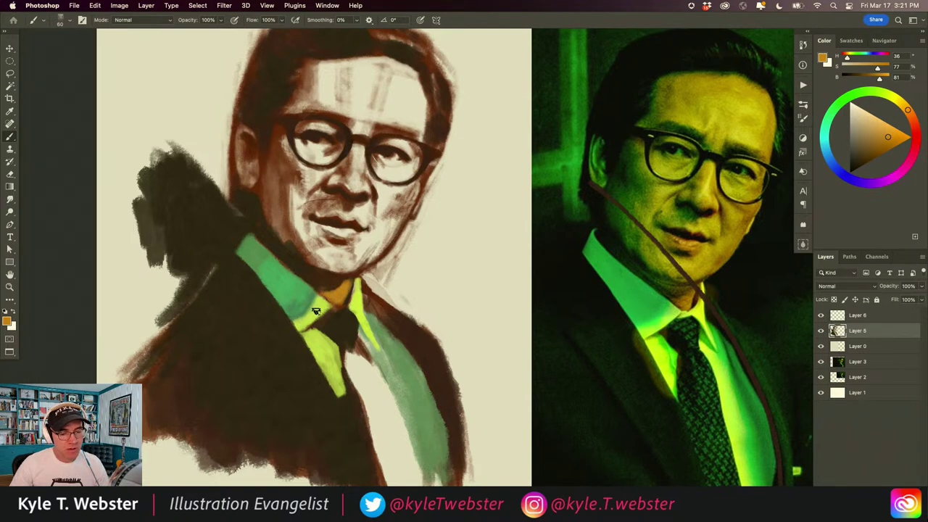
# Step: Refine the near collar's edge against the neck with sampled dark brown, olive and yellow-green at brush size 40
pyautogui.keyDown('alt'); pyautogui.click(291, 263); pyautogui.keyUp('alt')
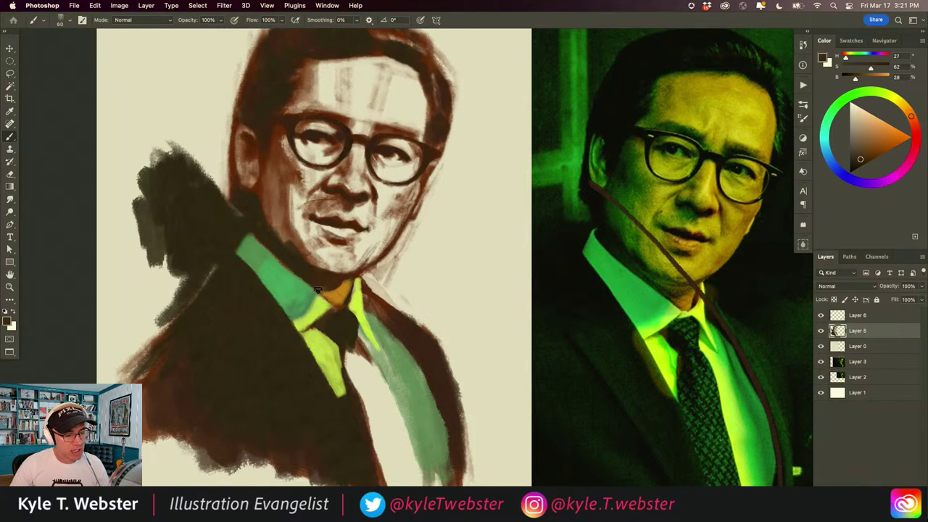
pyautogui.keyDown('alt'); pyautogui.click(337, 310); pyautogui.keyUp('alt')
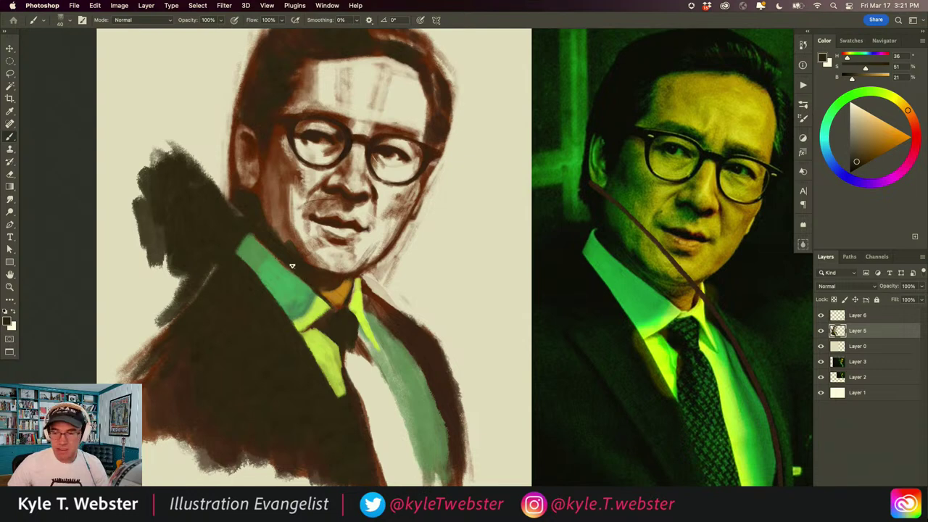
pyautogui.keyDown('alt'); pyautogui.click(319, 302); pyautogui.keyUp('alt')
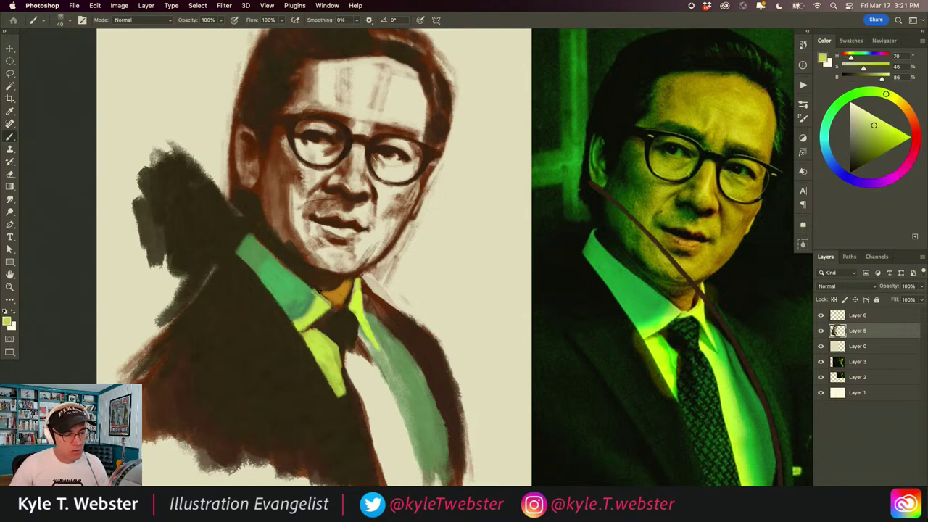
pyautogui.keyDown('alt'); pyautogui.click(327, 294); pyautogui.keyUp('alt')
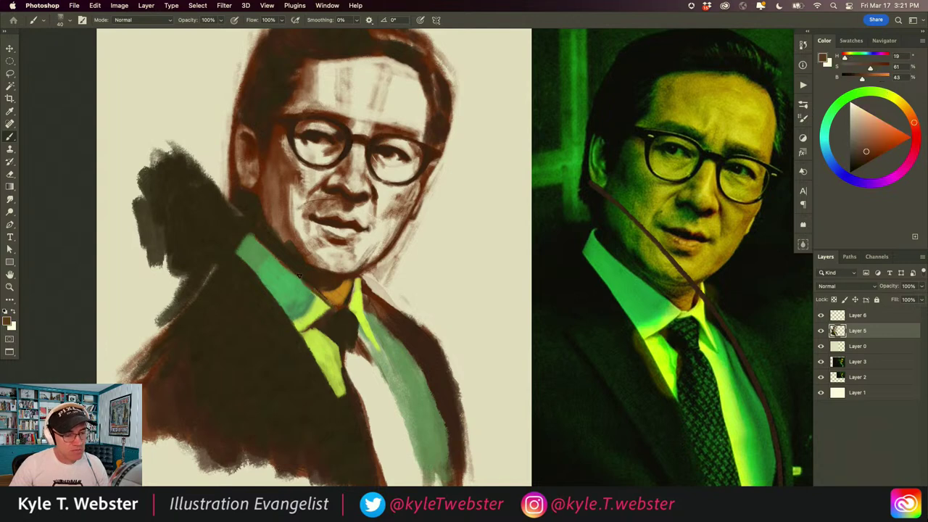
pyautogui.keyDown('alt'); pyautogui.click(338, 301); pyautogui.keyUp('alt')
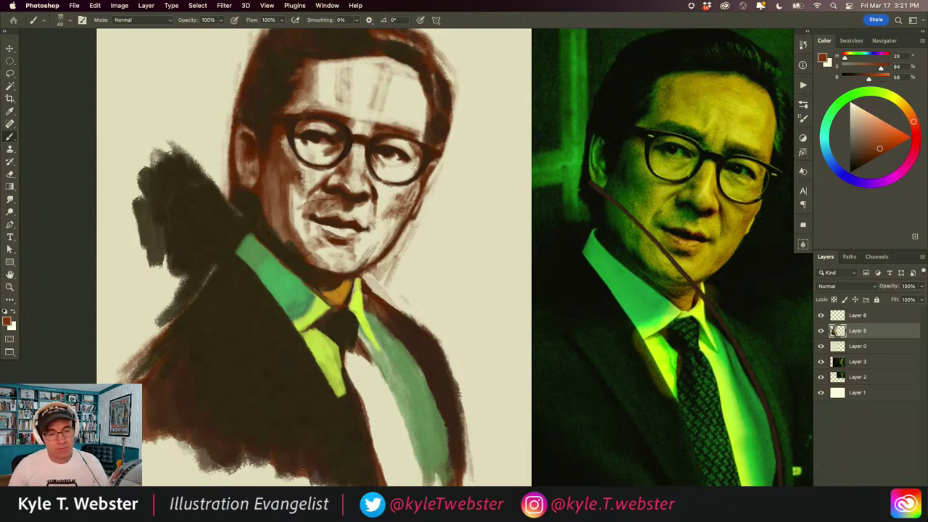
# Step: Blend the near collar's green into its yellow-green tip and mix a teal accent of H 163, S 83, B 69
pyautogui.keyDown('alt'); pyautogui.click(295, 277); pyautogui.keyUp('alt')
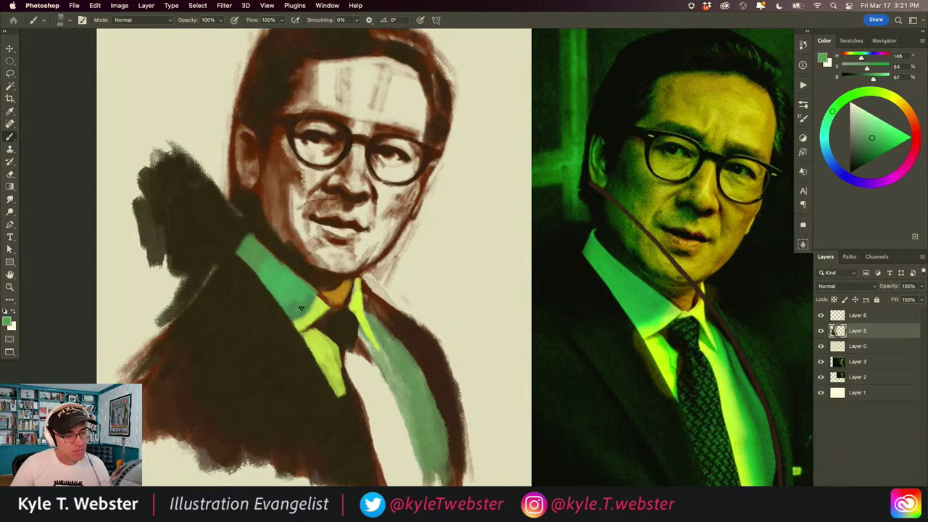
pyautogui.keyDown('alt'); pyautogui.click(304, 310); pyautogui.keyUp('alt')
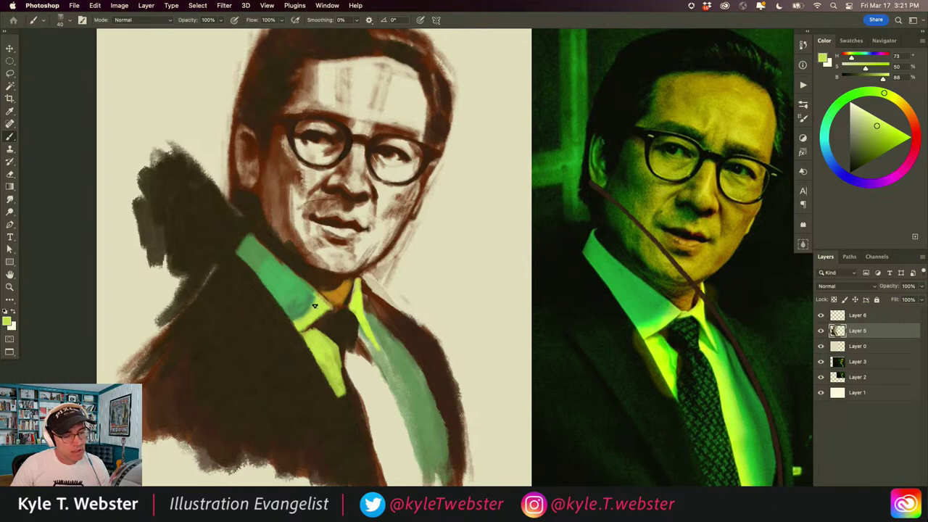
pyautogui.keyDown('alt'); pyautogui.click(312, 295); pyautogui.keyUp('alt')
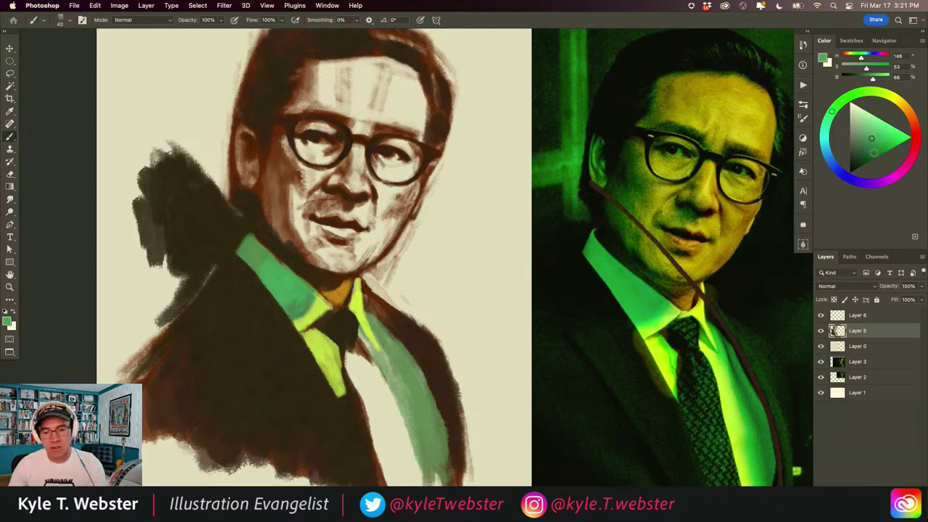
pyautogui.moveTo(833, 113); pyautogui.dragTo(826, 124)
pyautogui.click(884, 143)
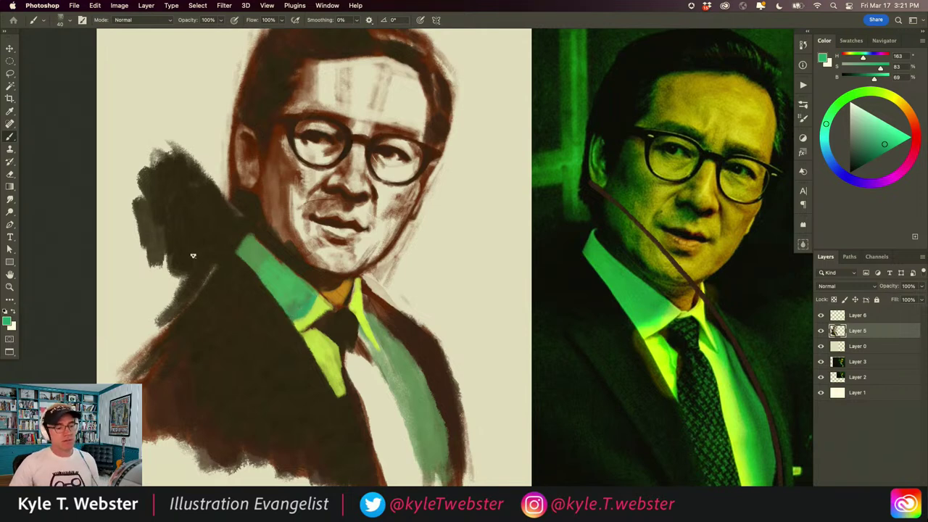
# Step: Mix a lighter green of H 140, S 57, B 78 and work it into the near collar and tie-side shirt strip, reducing the brush to 45
pyautogui.keyDown('alt'); pyautogui.click(298, 283); pyautogui.keyUp('alt')
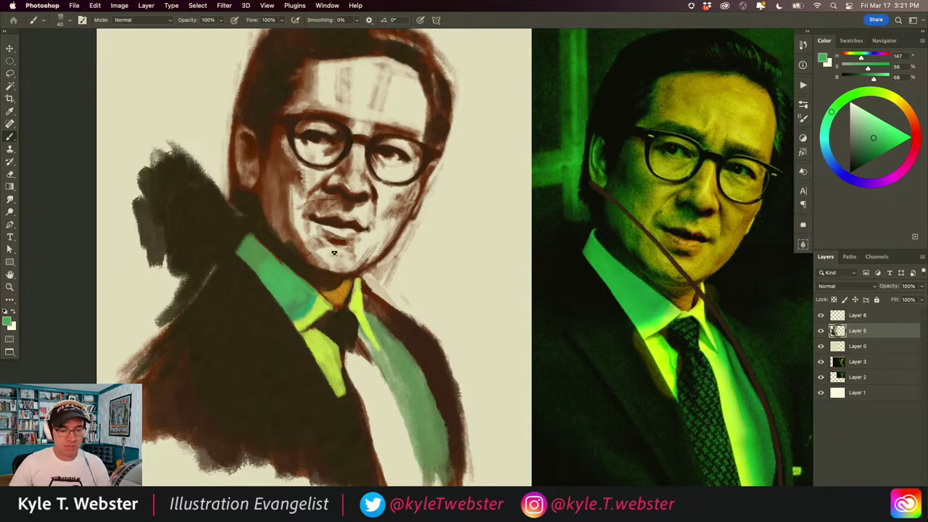
pyautogui.press(']')
pyautogui.moveTo(831, 111)
pyautogui.mouseDown()
pyautogui.moveTo(829, 132)
pyautogui.moveTo(852, 105)
pyautogui.moveTo(834, 108)
pyautogui.mouseUp()
pyautogui.moveTo(875, 136); pyautogui.dragTo(877, 133)
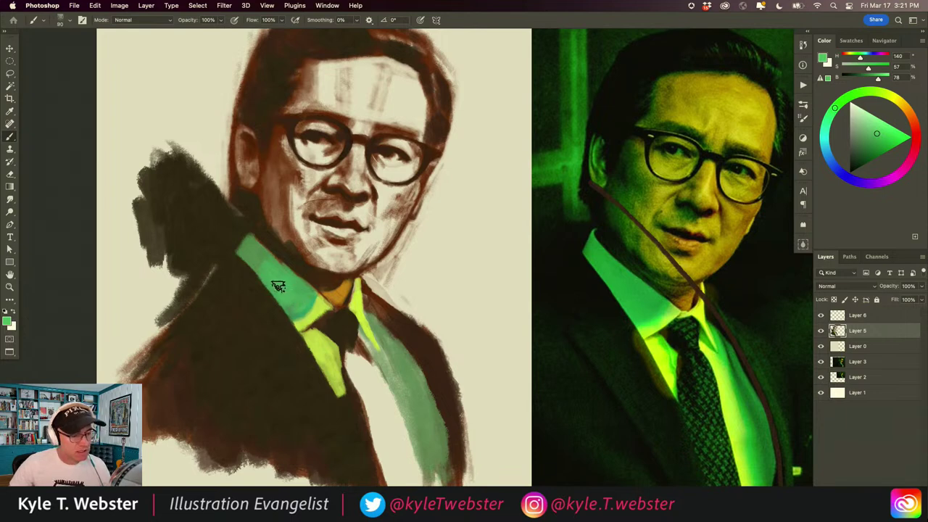
pyautogui.press('[')
pyautogui.press('[')
pyautogui.press('[')
pyautogui.press('[')
pyautogui.press('[')
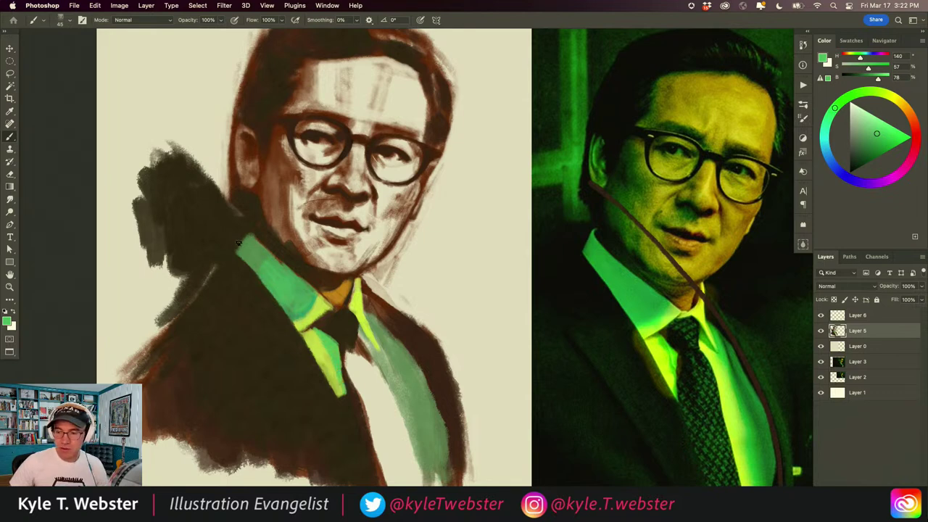
# Step: Add a deeper green shadow of H 160, S 81, B 50 to the shirt strip beside the tie and soften it with sampled green
pyautogui.keyDown('alt'); pyautogui.click(319, 352); pyautogui.keyUp('alt')
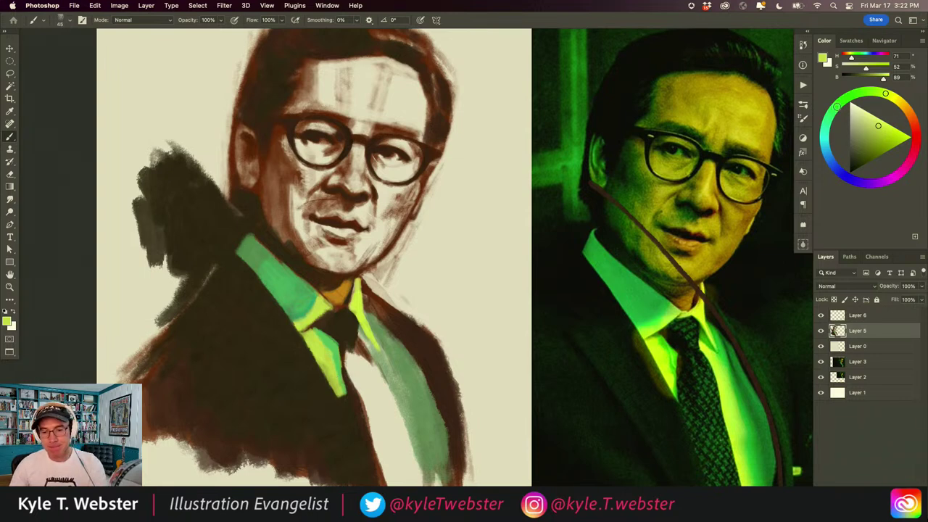
pyautogui.keyDown('alt'); pyautogui.click(313, 303); pyautogui.keyUp('alt')
pyautogui.click(874, 151)
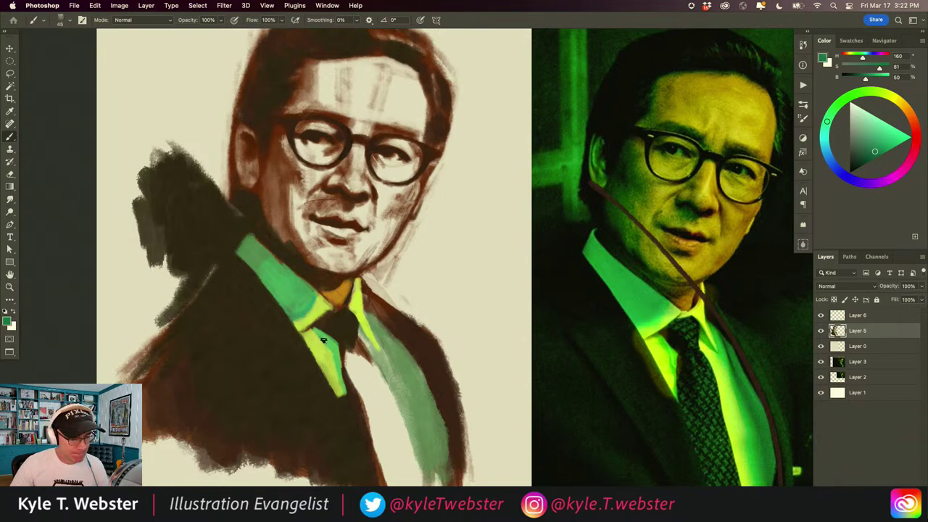
pyautogui.keyDown('alt'); pyautogui.click(328, 345); pyautogui.keyUp('alt')
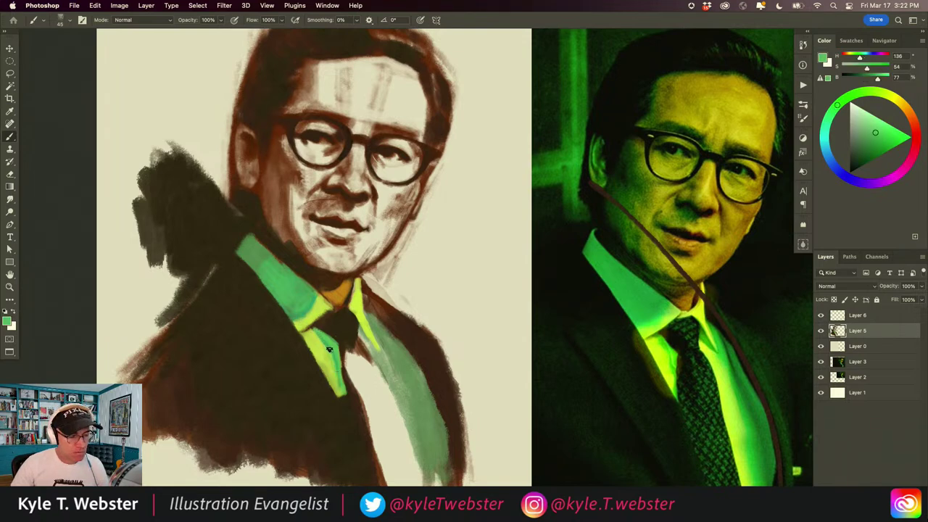
# Step: Paint the tie below its knot, between the shirt strips, in sampled dark brown of H 36, S 53, B 24, enlarging the brush to 70
pyautogui.keyDown('alt'); pyautogui.click(310, 332); pyautogui.keyUp('alt')
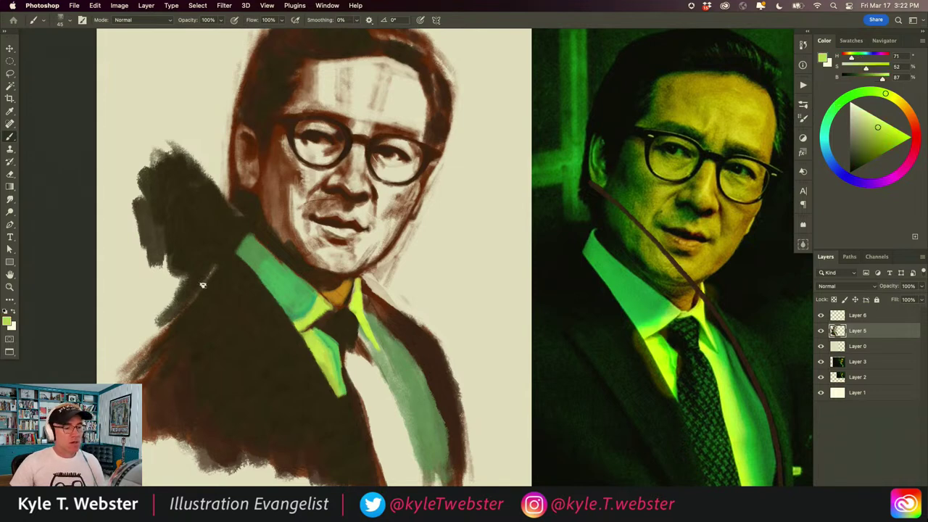
pyautogui.moveTo(252, 338); pyautogui.dragTo(266, 342)
pyautogui.press('super+minus')
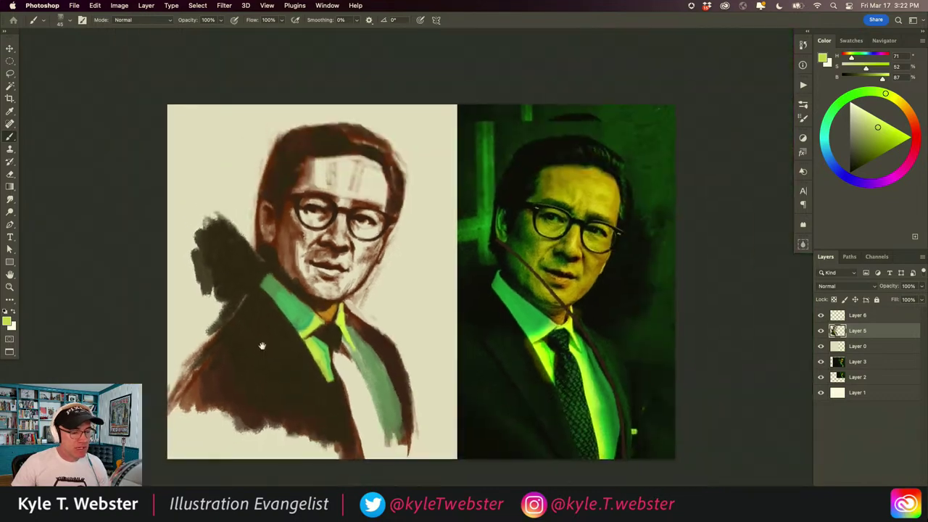
pyautogui.scroll(3, 250, 348)
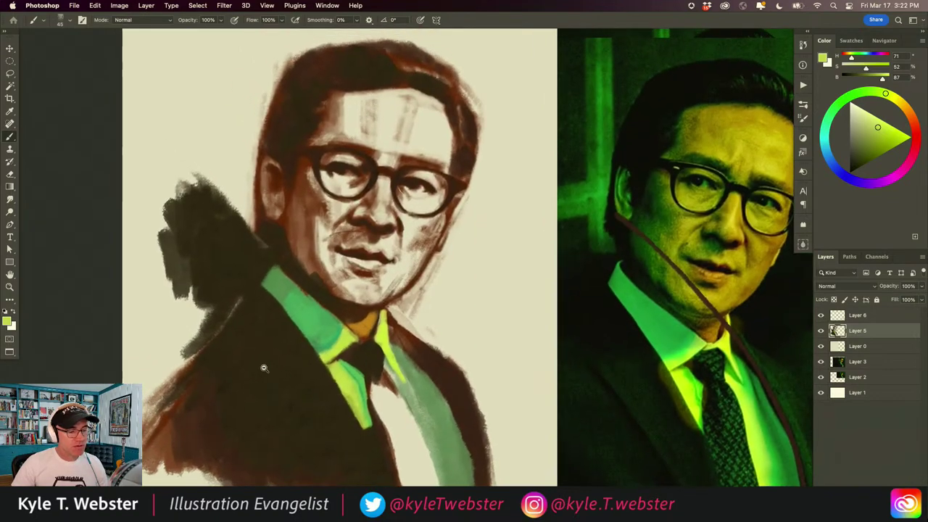
pyautogui.scroll(-2, 263, 370)
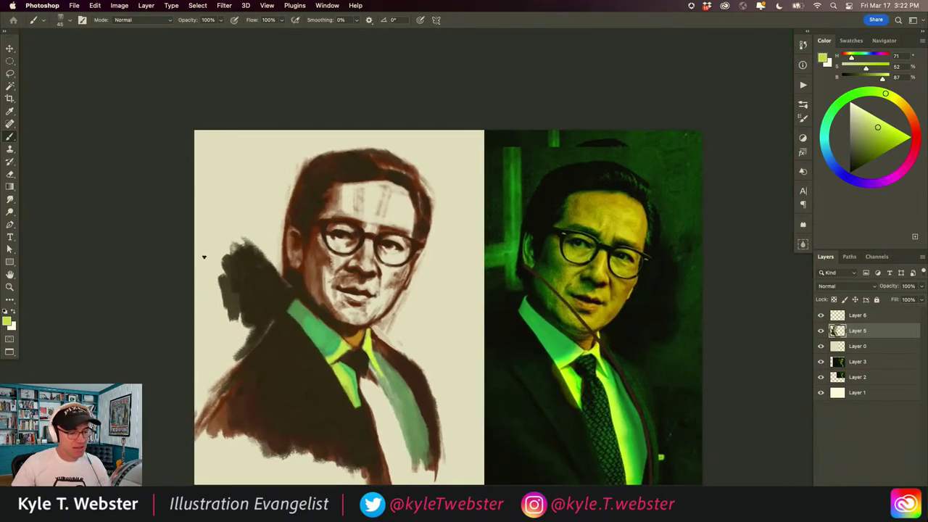
pyautogui.moveTo(308, 421); pyautogui.dragTo(311, 397)
pyautogui.scroll(3, 319, 397)
pyautogui.keyDown('alt'); pyautogui.click(371, 300); pyautogui.keyUp('alt')
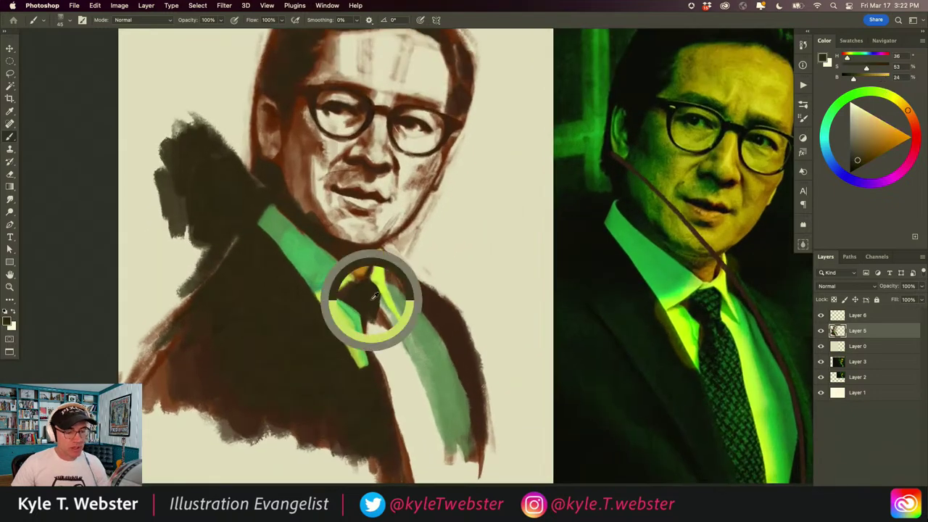
pyautogui.moveTo(369, 310)
pyautogui.mouseDown()
pyautogui.moveTo(400, 356)
pyautogui.moveTo(399, 347)
pyautogui.moveTo(443, 477)
pyautogui.mouseUp()
pyautogui.moveTo(423, 419); pyautogui.dragTo(388, 348)
pyautogui.moveTo(419, 399)
pyautogui.mouseDown()
pyautogui.moveTo(384, 340)
pyautogui.moveTo(379, 349)
pyautogui.moveTo(371, 316)
pyautogui.moveTo(380, 366)
pyautogui.moveTo(387, 377)
pyautogui.moveTo(378, 341)
pyautogui.moveTo(401, 397)
pyautogui.moveTo(413, 395)
pyautogui.moveTo(428, 444)
pyautogui.moveTo(408, 384)
pyautogui.moveTo(394, 392)
pyautogui.moveTo(388, 383)
pyautogui.moveTo(393, 444)
pyautogui.mouseUp()
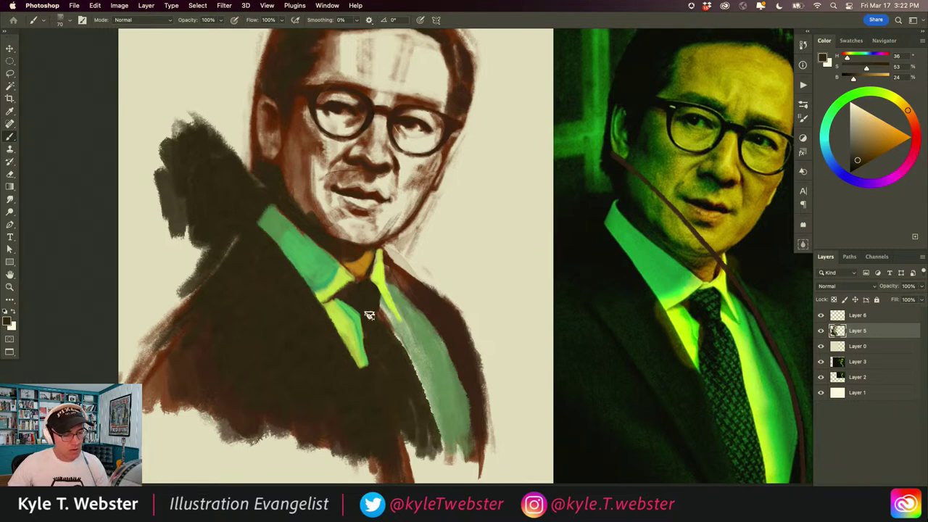
pyautogui.moveTo(360, 319); pyautogui.dragTo(371, 376)
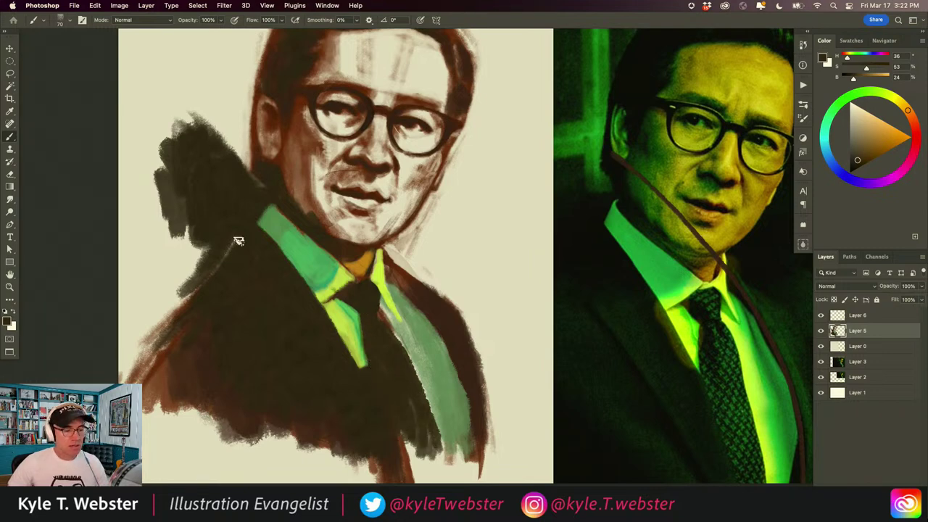
# Step: Lay a sampled green of H 135, S 53, B 77 over the far shirt strip below the collar, enlarging the brush to 125
pyautogui.keyDown('alt'); pyautogui.click(338, 272); pyautogui.keyUp('alt')
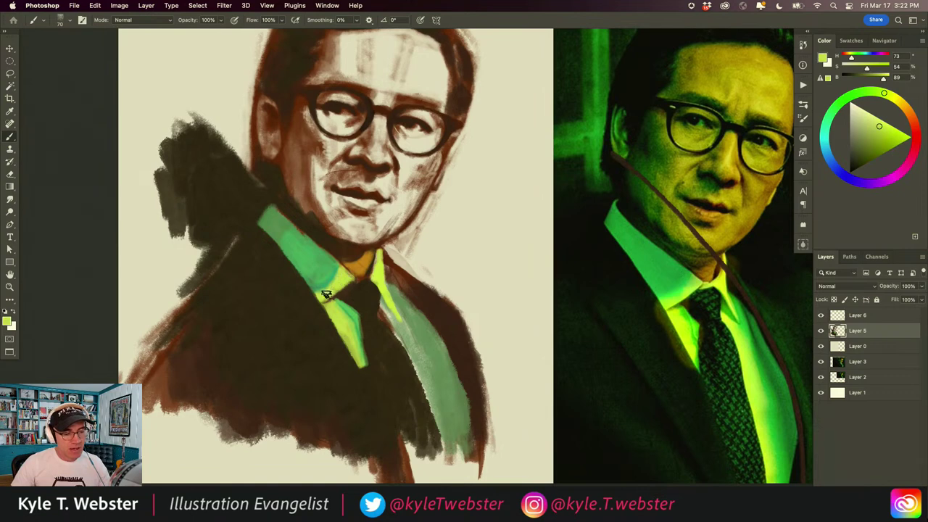
pyautogui.keyDown('alt'); pyautogui.click(384, 300); pyautogui.keyUp('alt')
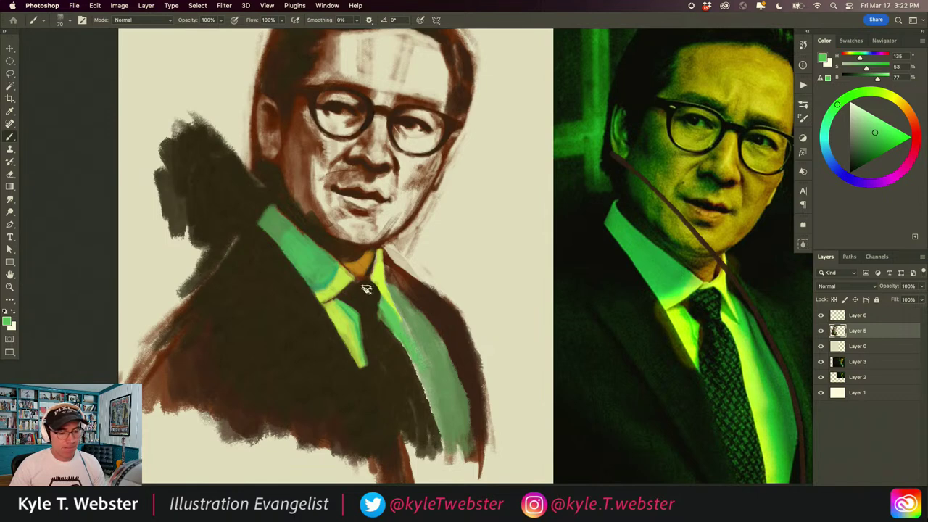
pyautogui.moveTo(410, 303); pyautogui.dragTo(395, 290)
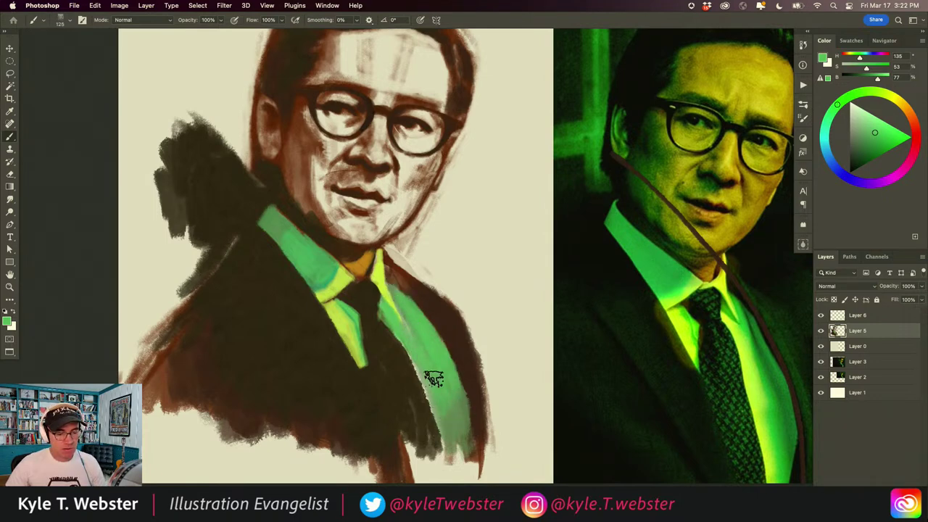
# Step: Shade the far shirt strip along the jacket with greens of H 147, S 68, B 63 and H 147, S 66, B 44, reducing the brush to 70
pyautogui.click(876, 143)
pyautogui.press('[')
pyautogui.press('[')
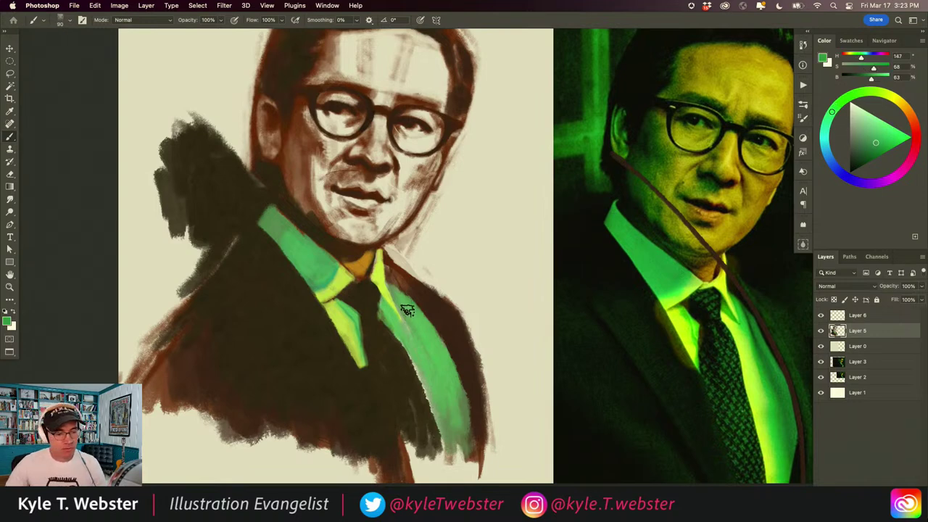
pyautogui.moveTo(391, 283); pyautogui.dragTo(435, 344)
pyautogui.click(868, 151)
pyautogui.moveTo(392, 287)
pyautogui.mouseDown()
pyautogui.moveTo(435, 339)
pyautogui.moveTo(403, 303)
pyautogui.moveTo(432, 349)
pyautogui.moveTo(426, 321)
pyautogui.moveTo(438, 350)
pyautogui.moveTo(400, 300)
pyautogui.moveTo(418, 352)
pyautogui.mouseUp()
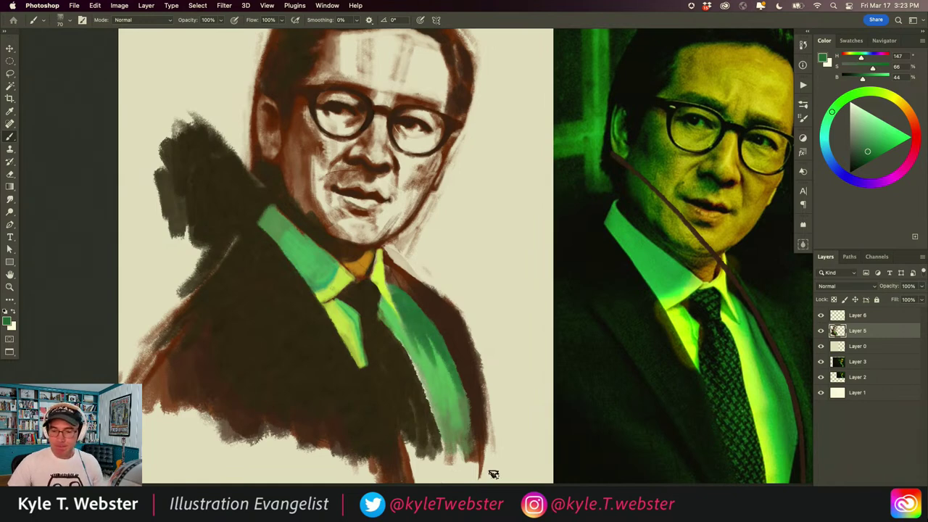
# Step: Soften the dark green shading on the far shirt strip with a sampled lighter green of H 135, S 50, B 76
pyautogui.keyDown('alt'); pyautogui.click(436, 359); pyautogui.keyUp('alt')
pyautogui.moveTo(435, 357)
pyautogui.mouseDown()
pyautogui.moveTo(393, 294)
pyautogui.moveTo(424, 352)
pyautogui.mouseUp()
pyautogui.moveTo(424, 352)
pyautogui.mouseDown()
pyautogui.moveTo(394, 297)
pyautogui.moveTo(427, 347)
pyautogui.mouseUp()
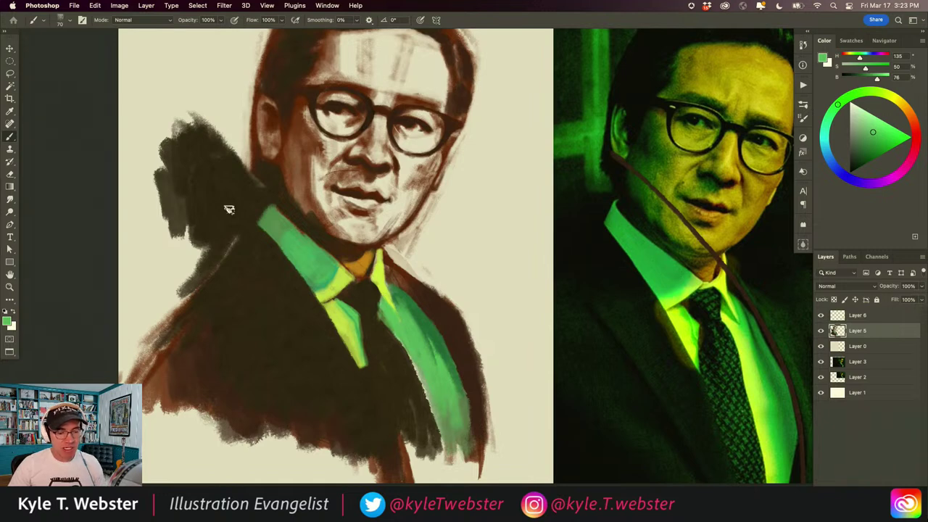
# Step: Refine the far collar tip and the shirt edge beside the tie with sampled dark green, dark brown, green and yellow-green at brush size 35
pyautogui.keyDown('alt'); pyautogui.click(370, 290); pyautogui.keyUp('alt')
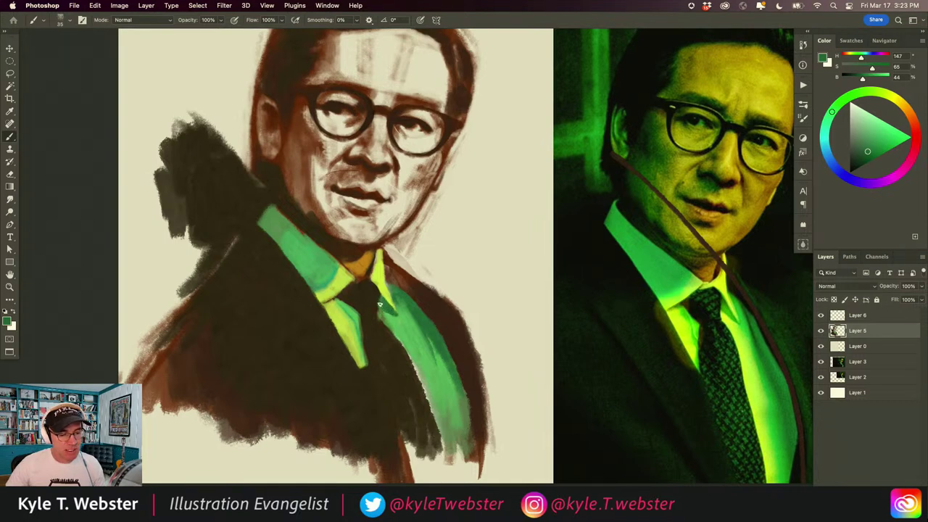
pyautogui.keyDown('alt'); pyautogui.click(376, 298); pyautogui.keyUp('alt')
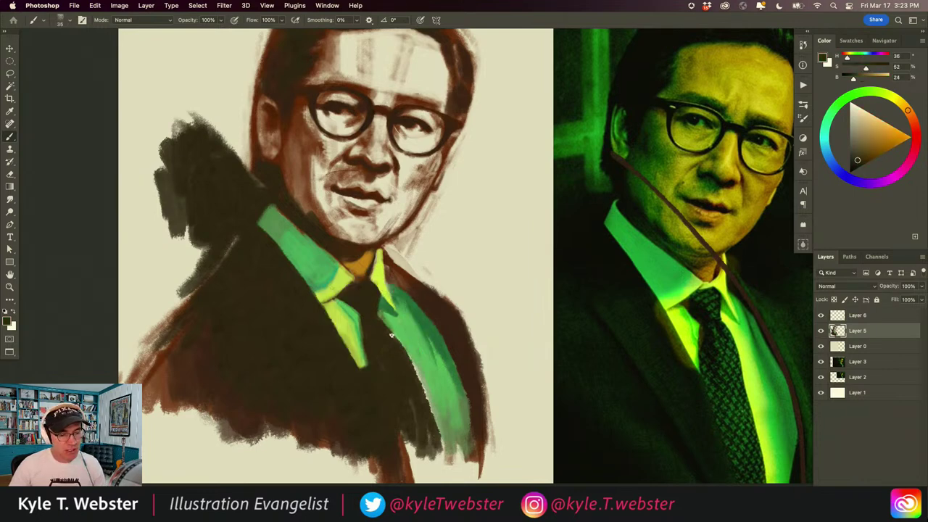
pyautogui.keyDown('alt'); pyautogui.click(391, 316); pyautogui.keyUp('alt')
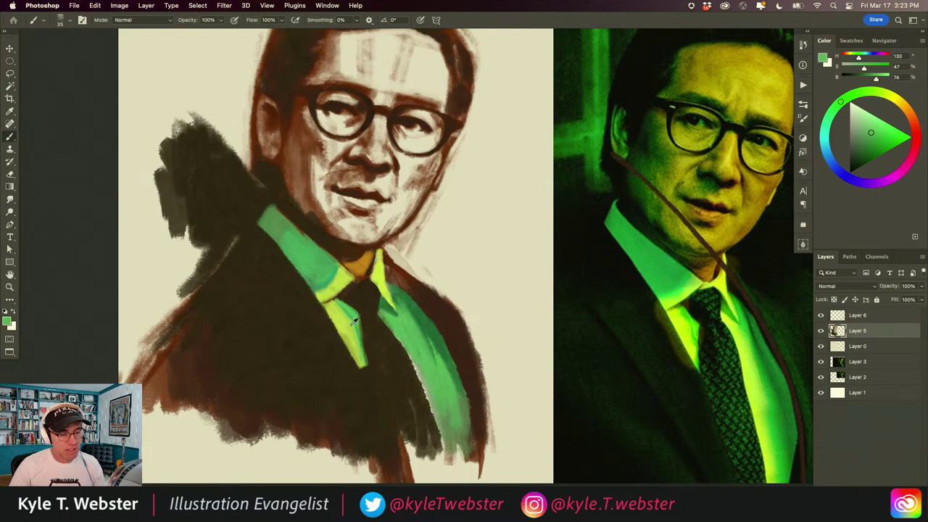
pyautogui.keyDown('alt'); pyautogui.click(382, 316); pyautogui.keyUp('alt')
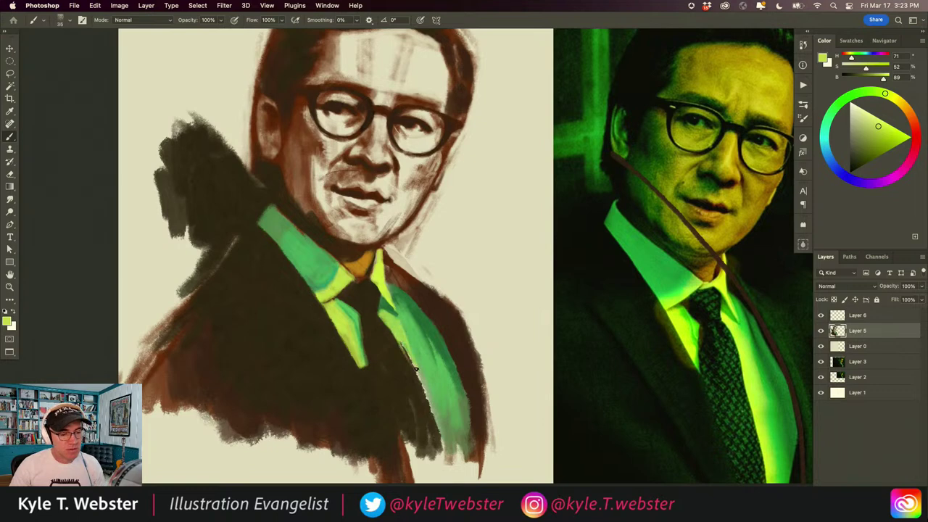
pyautogui.keyDown('alt'); pyautogui.click(385, 341); pyautogui.keyUp('alt')
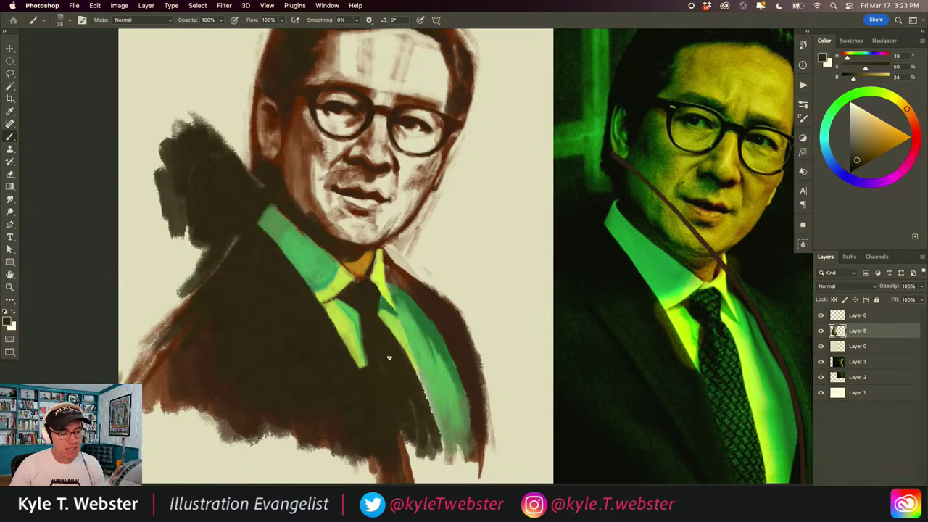
# Step: Darken the far side of the jacket beside the shirt with dark brown of H 36, S 51, B 23 at brush size 40
pyautogui.scroll(-5, 389, 357)
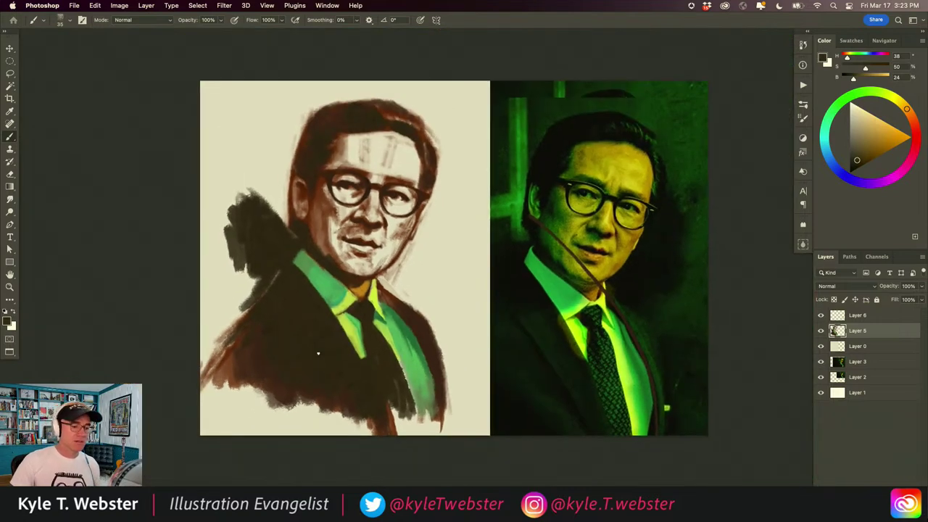
pyautogui.scroll(3, 403, 338)
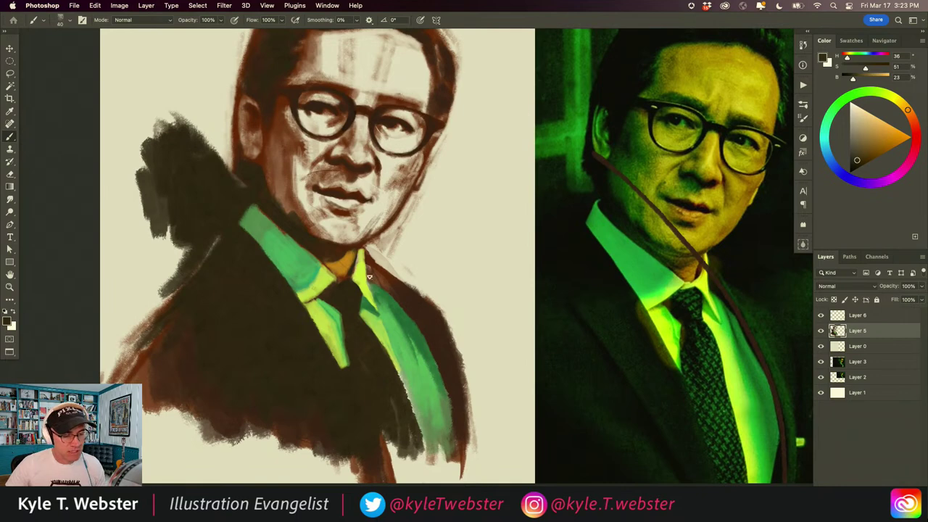
pyautogui.moveTo(405, 308); pyautogui.dragTo(453, 419)
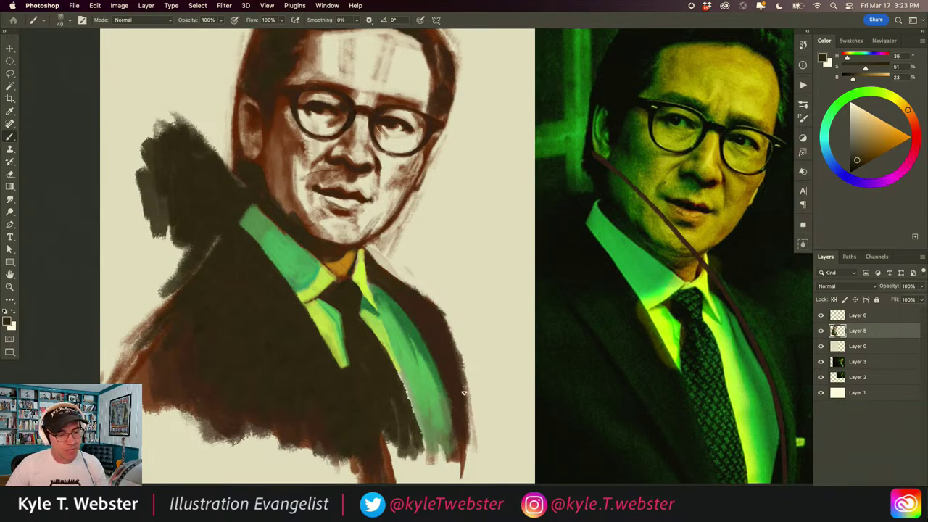
# Step: Mix a brighter green of H 145, S 78, B 67 and block in the background between near shoulder and ear at brush size 70
pyautogui.press('super+minus')
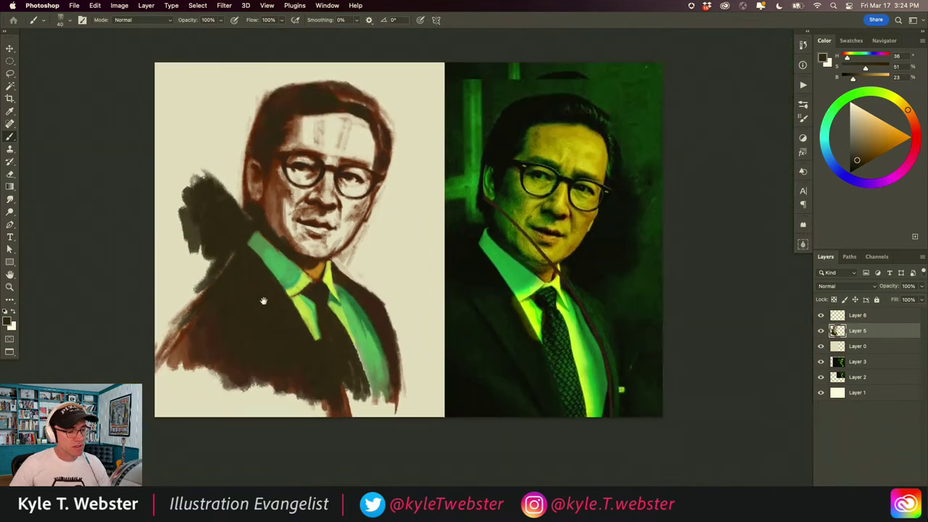
pyautogui.scroll(2, 290, 282)
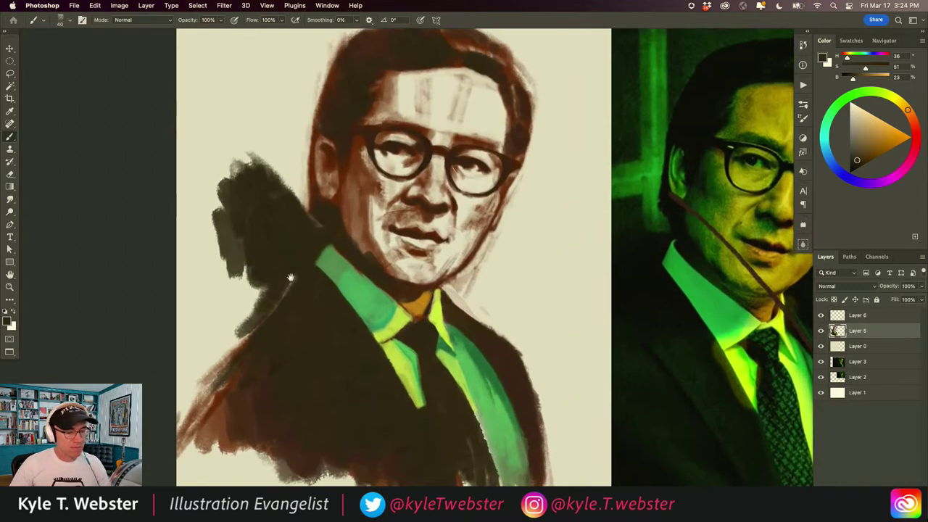
pyautogui.keyDown('alt'); pyautogui.click(477, 353); pyautogui.keyUp('alt')
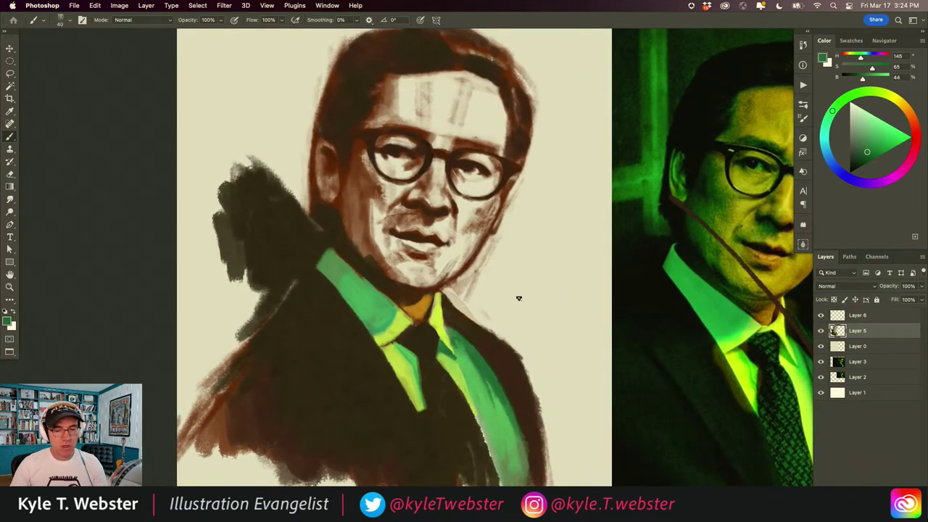
pyautogui.moveTo(867, 152); pyautogui.dragTo(881, 142)
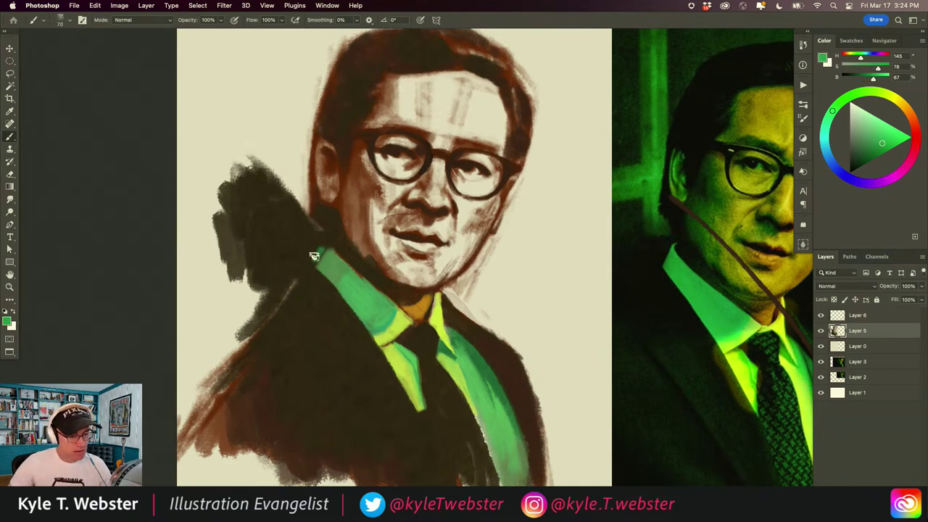
pyautogui.moveTo(315, 259); pyautogui.dragTo(195, 145)
pyautogui.moveTo(309, 259)
pyautogui.mouseDown()
pyautogui.moveTo(232, 182)
pyautogui.moveTo(301, 243)
pyautogui.moveTo(322, 234)
pyautogui.mouseUp()
pyautogui.moveTo(293, 192)
pyautogui.mouseDown()
pyautogui.moveTo(300, 157)
pyautogui.moveTo(305, 210)
pyautogui.moveTo(290, 203)
pyautogui.moveTo(315, 237)
pyautogui.moveTo(266, 193)
pyautogui.moveTo(281, 191)
pyautogui.moveTo(316, 240)
pyautogui.mouseUp()
pyautogui.moveTo(290, 179)
pyautogui.mouseDown()
pyautogui.moveTo(289, 203)
pyautogui.moveTo(266, 166)
pyautogui.moveTo(232, 180)
pyautogui.moveTo(246, 185)
pyautogui.moveTo(237, 180)
pyautogui.moveTo(257, 149)
pyautogui.moveTo(285, 171)
pyautogui.moveTo(300, 150)
pyautogui.mouseUp()
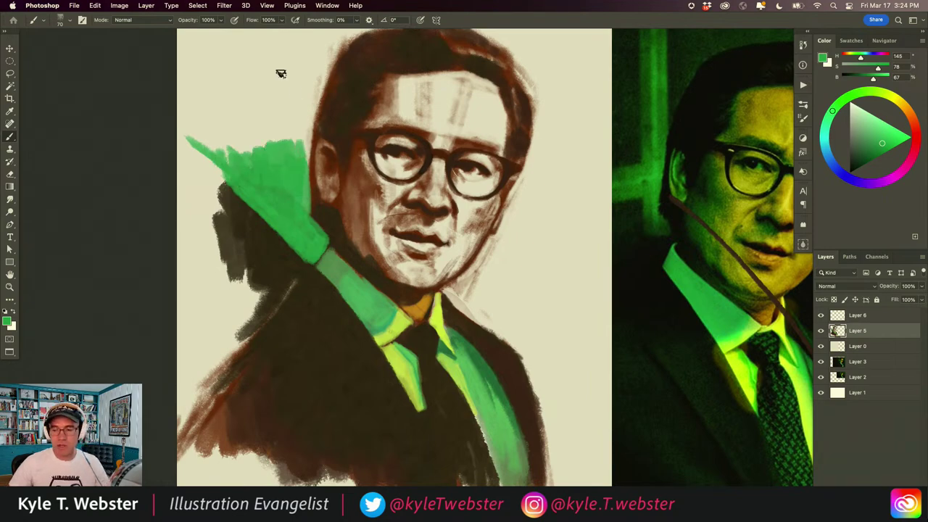
# Step: Mix a dark blue of H 197, S 67, B 35 and cover the dark patch behind the near shoulder, enlarging the brush to 150
pyautogui.scroll(-1, 259, 335)
pyautogui.scroll(1, 264, 276)
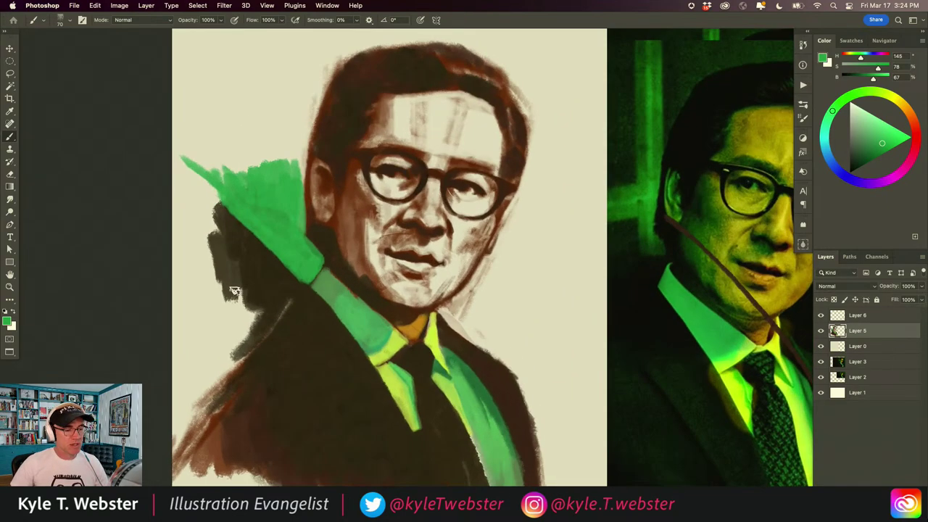
pyautogui.keyDown('alt'); pyautogui.click(279, 267); pyautogui.keyUp('alt')
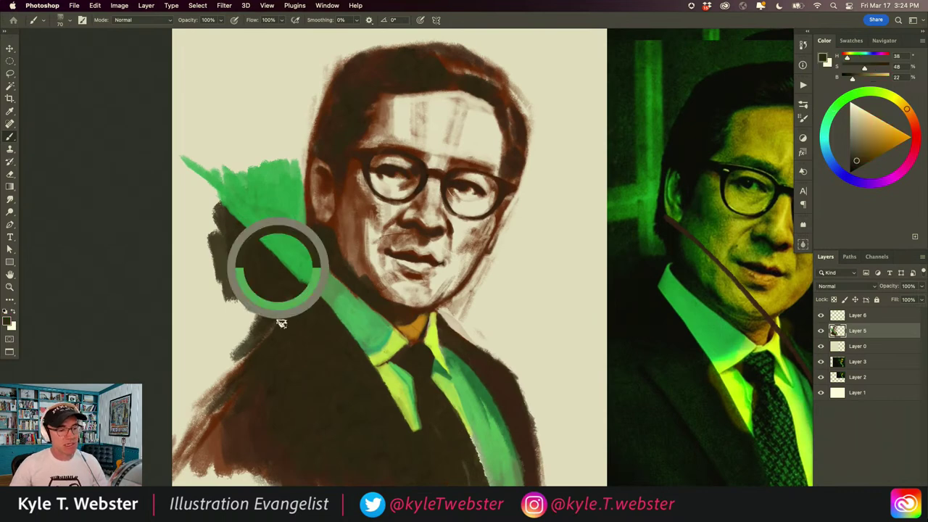
pyautogui.keyDown('alt'); pyautogui.click(365, 244); pyautogui.keyUp('alt')
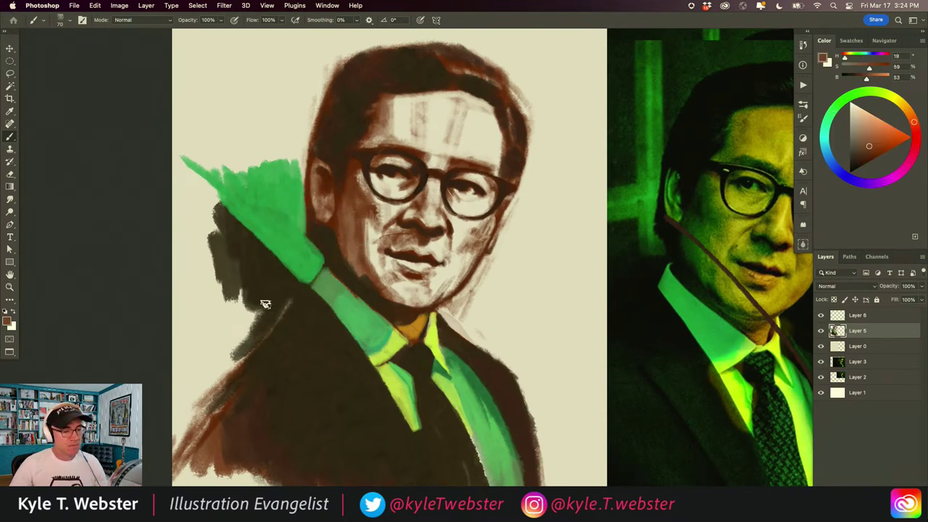
pyautogui.moveTo(267, 289); pyautogui.dragTo(267, 255)
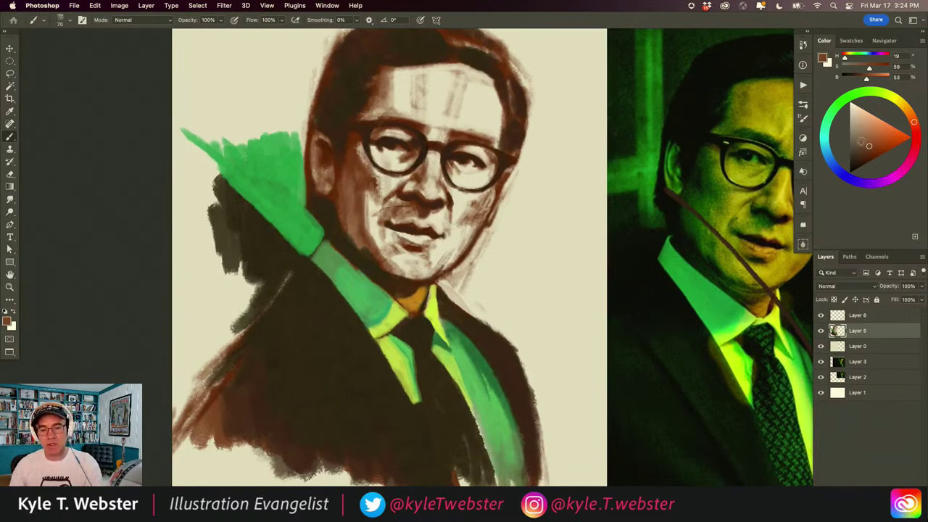
pyautogui.click(825, 151)
pyautogui.moveTo(868, 147); pyautogui.dragTo(860, 155)
pyautogui.moveTo(259, 243)
pyautogui.mouseDown()
pyautogui.moveTo(249, 294)
pyautogui.moveTo(284, 263)
pyautogui.moveTo(281, 273)
pyautogui.moveTo(275, 282)
pyautogui.moveTo(274, 240)
pyautogui.moveTo(289, 253)
pyautogui.moveTo(237, 190)
pyautogui.moveTo(285, 236)
pyautogui.moveTo(237, 197)
pyautogui.moveTo(259, 242)
pyautogui.moveTo(251, 243)
pyautogui.moveTo(219, 181)
pyautogui.moveTo(212, 184)
pyautogui.moveTo(244, 308)
pyautogui.moveTo(284, 269)
pyautogui.moveTo(213, 356)
pyautogui.moveTo(233, 323)
pyautogui.moveTo(234, 244)
pyautogui.moveTo(226, 258)
pyautogui.moveTo(254, 260)
pyautogui.moveTo(224, 182)
pyautogui.moveTo(265, 283)
pyautogui.moveTo(218, 290)
pyautogui.moveTo(245, 278)
pyautogui.moveTo(219, 263)
pyautogui.moveTo(202, 283)
pyautogui.mouseUp()
pyautogui.press(']')
pyautogui.press(']')
pyautogui.press(']')
pyautogui.press(']')
pyautogui.press(']')
pyautogui.press('h')
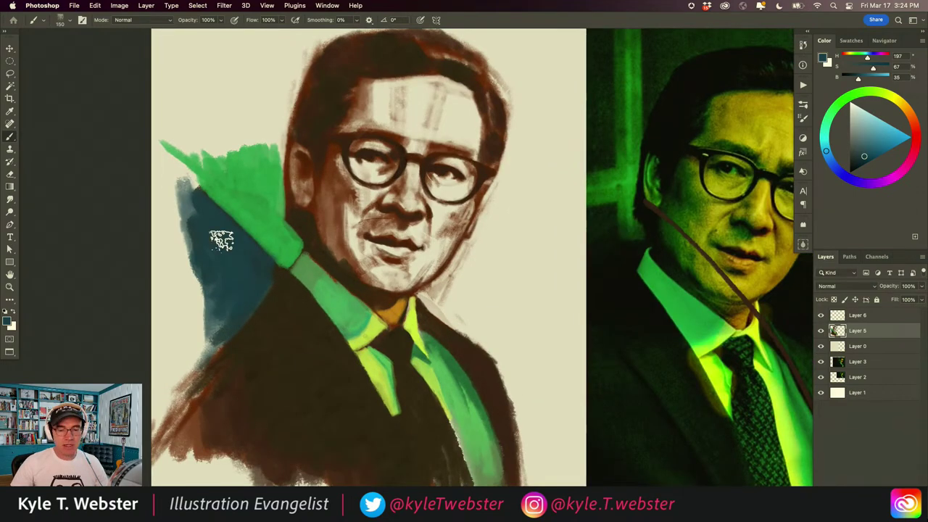
# Step: Repaint the blue patch behind the near shoulder in grey-blue of H 197, S 19, B 66 and sample the jacket's dark brown
pyautogui.click(857, 159)
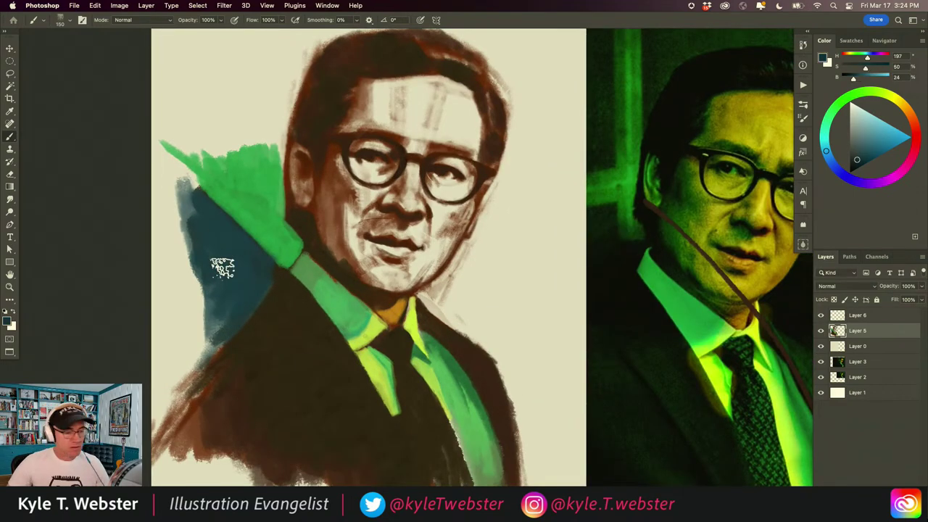
pyautogui.click(857, 130)
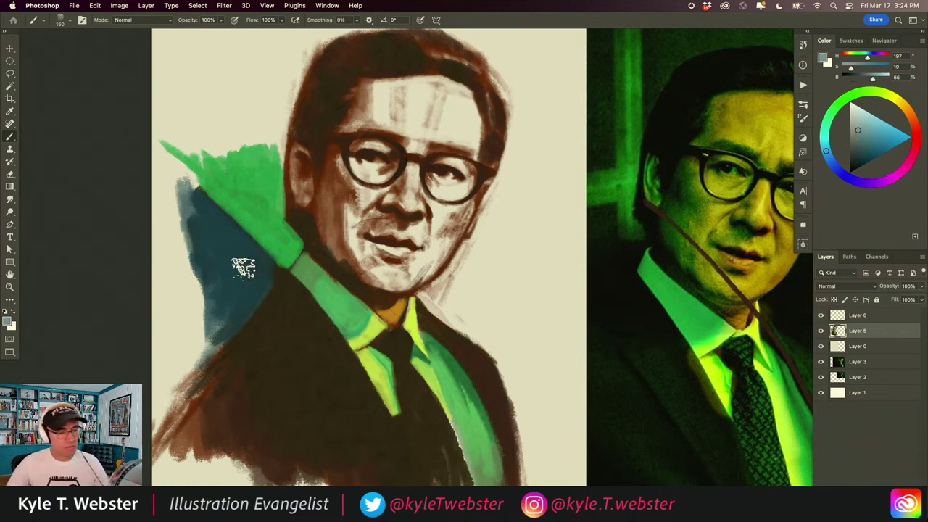
pyautogui.moveTo(265, 269)
pyautogui.mouseDown()
pyautogui.moveTo(225, 328)
pyautogui.moveTo(274, 268)
pyautogui.moveTo(207, 203)
pyautogui.moveTo(228, 282)
pyautogui.moveTo(250, 261)
pyautogui.moveTo(219, 327)
pyautogui.moveTo(208, 228)
pyautogui.moveTo(208, 274)
pyautogui.moveTo(210, 205)
pyautogui.moveTo(186, 176)
pyautogui.moveTo(259, 243)
pyautogui.mouseUp()
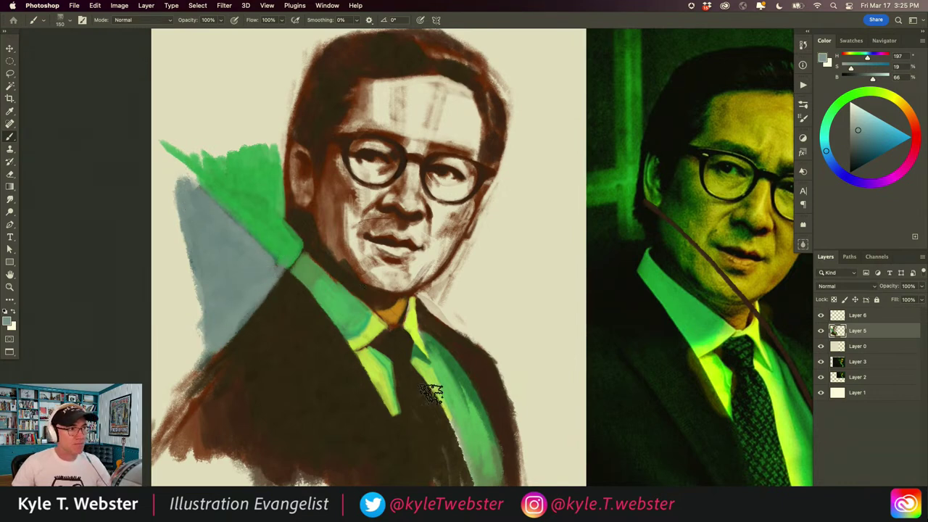
pyautogui.keyDown('alt'); pyautogui.click(303, 291); pyautogui.keyUp('alt')
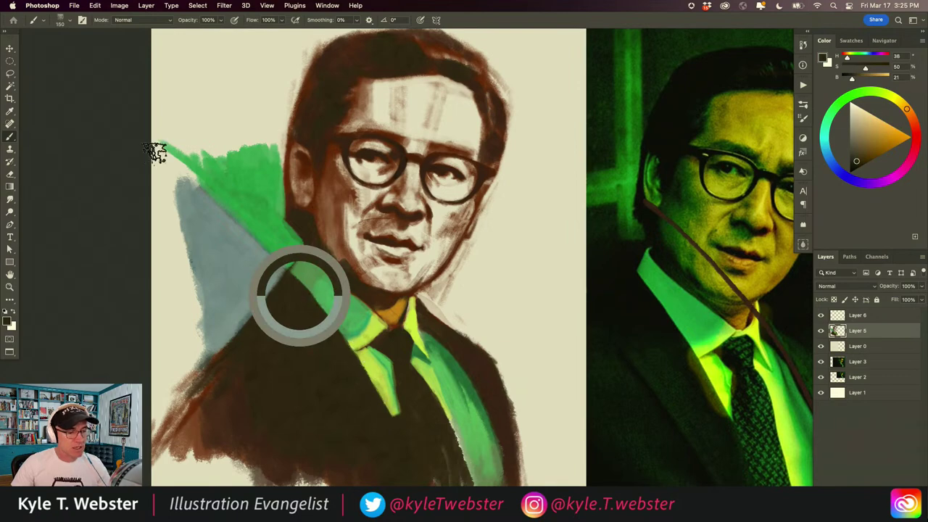
# Step: Sample the grey-blue of H 195, S 22, B 63 beside the near shoulder and paint a patch of it above the head
pyautogui.press('super+minus')
pyautogui.scroll(2, 217, 303)
pyautogui.scroll(3, 263, 234)
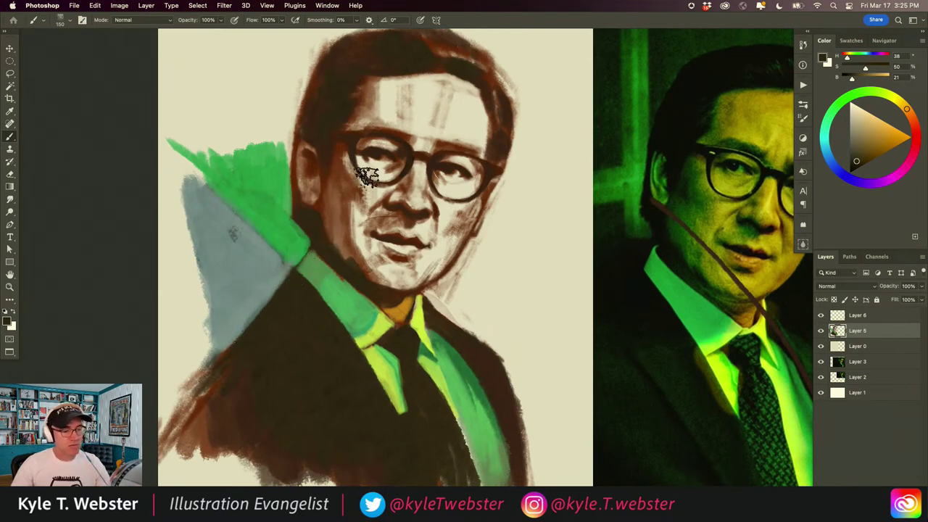
pyautogui.moveTo(280, 270); pyautogui.dragTo(248, 315)
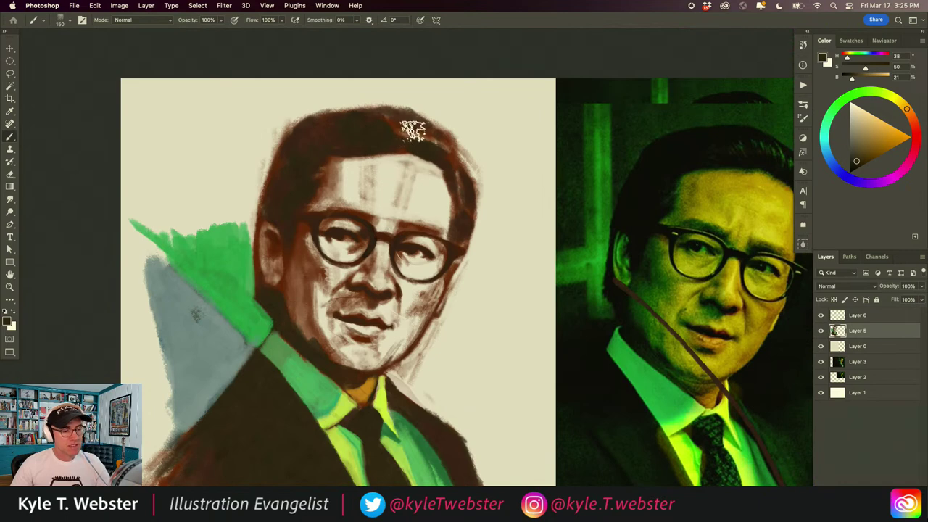
pyautogui.moveTo(453, 81)
pyautogui.mouseDown()
pyautogui.moveTo(426, 110)
pyautogui.moveTo(434, 78)
pyautogui.moveTo(427, 92)
pyautogui.moveTo(413, 87)
pyautogui.moveTo(420, 96)
pyautogui.moveTo(453, 67)
pyautogui.moveTo(406, 111)
pyautogui.moveTo(439, 76)
pyautogui.moveTo(431, 100)
pyautogui.moveTo(459, 66)
pyautogui.moveTo(433, 108)
pyautogui.moveTo(393, 87)
pyautogui.moveTo(367, 96)
pyautogui.moveTo(423, 81)
pyautogui.moveTo(329, 74)
pyautogui.moveTo(429, 76)
pyautogui.moveTo(456, 29)
pyautogui.mouseUp()
pyautogui.keyDown('alt'); pyautogui.click(213, 340); pyautogui.keyUp('alt')
pyautogui.scroll(-1, 274, 252)
pyautogui.scroll(-2, 274, 253)
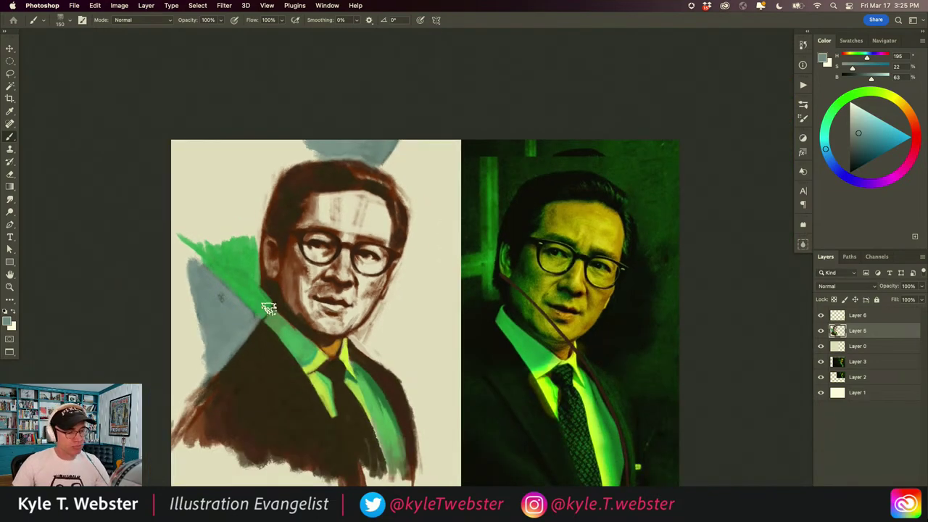
# Step: Paint a dark brown diagonal stroke along the far edge of the grey-blue patch above the head and resample grey-blue of H 193, S 22, B 60
pyautogui.scroll(2, 381, 156)
pyautogui.keyDown('alt'); pyautogui.click(184, 317); pyautogui.keyUp('alt')
pyautogui.moveTo(385, 168)
pyautogui.mouseDown()
pyautogui.moveTo(416, 127)
pyautogui.moveTo(389, 159)
pyautogui.moveTo(406, 120)
pyautogui.mouseUp()
pyautogui.keyDown('alt'); pyautogui.click(200, 428); pyautogui.keyUp('alt')
pyautogui.keyDown('alt'); pyautogui.click(375, 151); pyautogui.keyUp('alt')
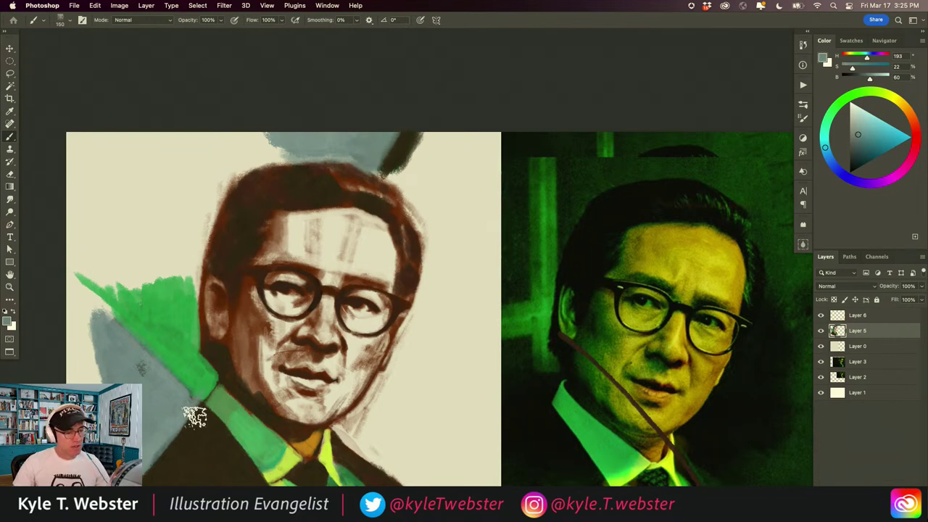
# Step: Sample the background green of H 146, S 79, B 66 and block in the upper corner beyond the far side of the hair
pyautogui.keyDown('alt'); pyautogui.click(403, 145); pyautogui.keyUp('alt')
pyautogui.moveTo(404, 145)
pyautogui.mouseDown()
pyautogui.moveTo(411, 171)
pyautogui.moveTo(400, 174)
pyautogui.moveTo(416, 189)
pyautogui.moveTo(402, 158)
pyautogui.moveTo(396, 165)
pyautogui.moveTo(412, 127)
pyautogui.moveTo(399, 159)
pyautogui.moveTo(420, 173)
pyautogui.moveTo(442, 164)
pyautogui.moveTo(434, 124)
pyautogui.mouseUp()
pyautogui.keyDown('alt'); pyautogui.click(192, 368); pyautogui.keyUp('alt')
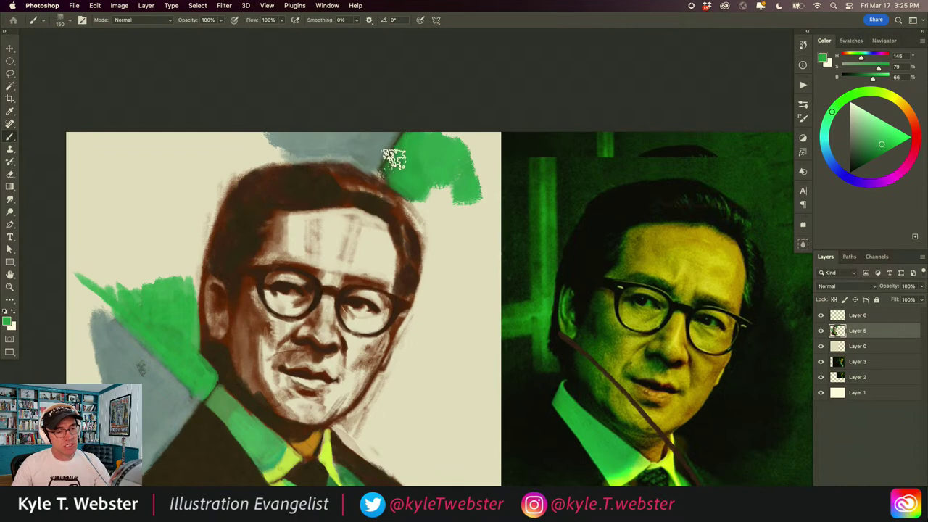
pyautogui.moveTo(388, 165)
pyautogui.mouseDown()
pyautogui.moveTo(416, 126)
pyautogui.moveTo(447, 147)
pyautogui.moveTo(484, 143)
pyautogui.moveTo(487, 165)
pyautogui.moveTo(498, 167)
pyautogui.moveTo(425, 203)
pyautogui.mouseUp()
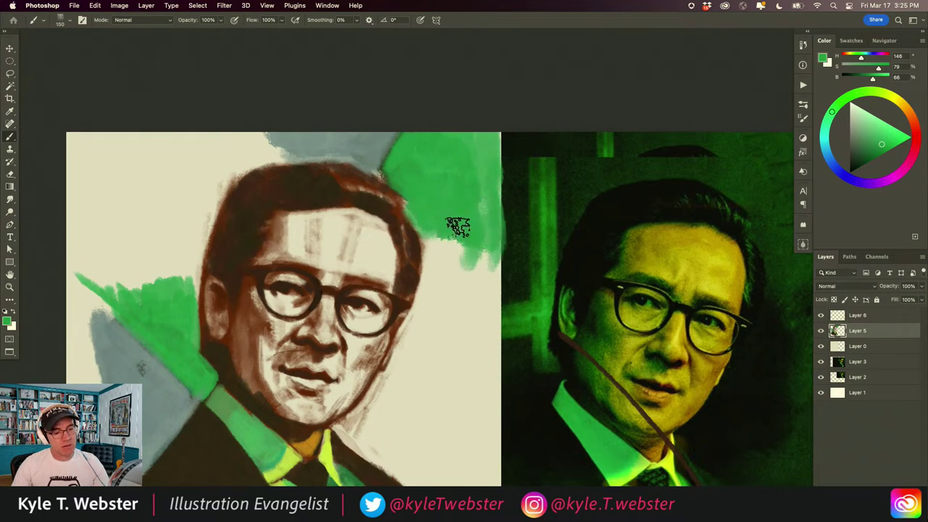
pyautogui.press('super+minus')
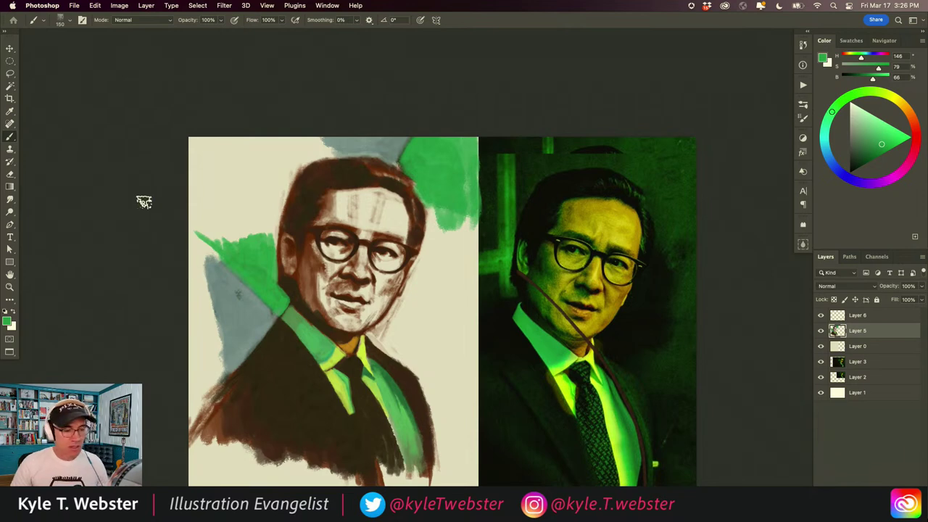
# Step: Mix a mid green of H 142, S 62, B 58 and dab it on the near cheek below the glasses at brush size 100
pyautogui.scroll(1, 312, 263)
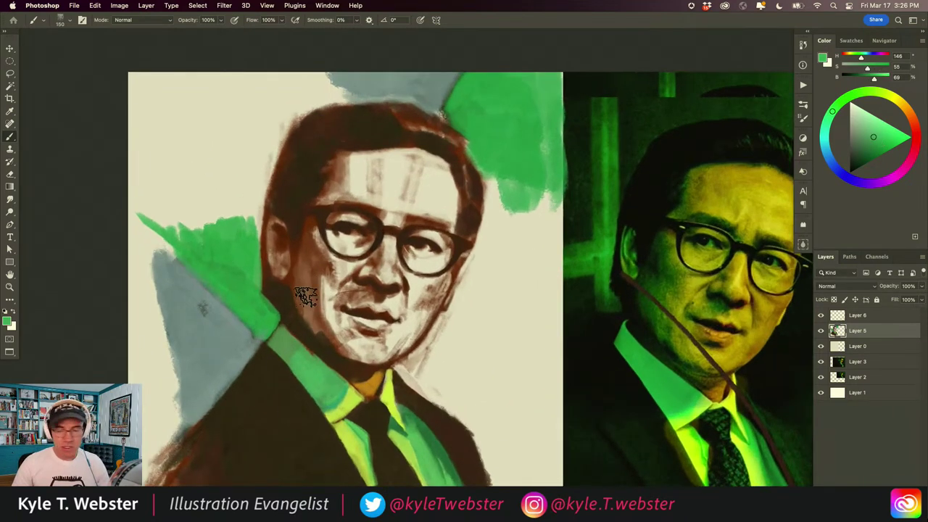
pyautogui.press('[')
pyautogui.press('[')
pyautogui.moveTo(857, 149); pyautogui.dragTo(872, 144)
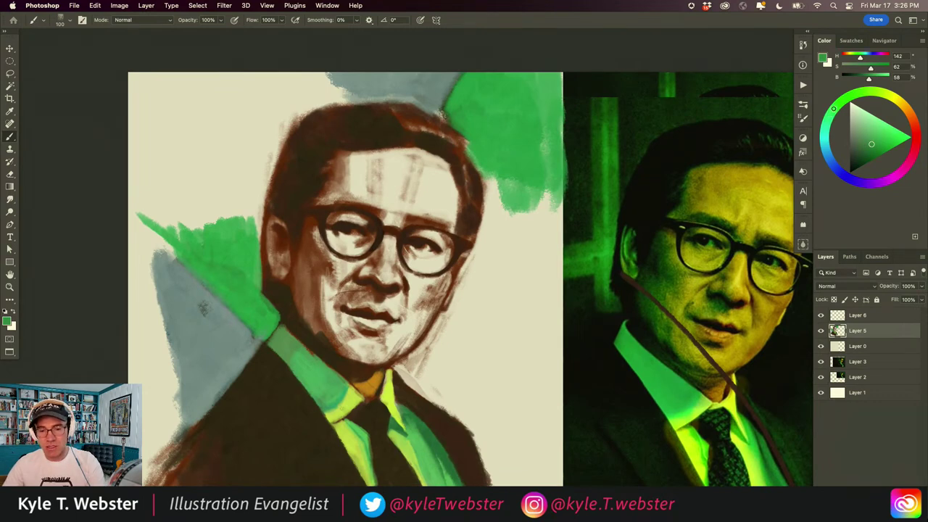
pyautogui.press('[')
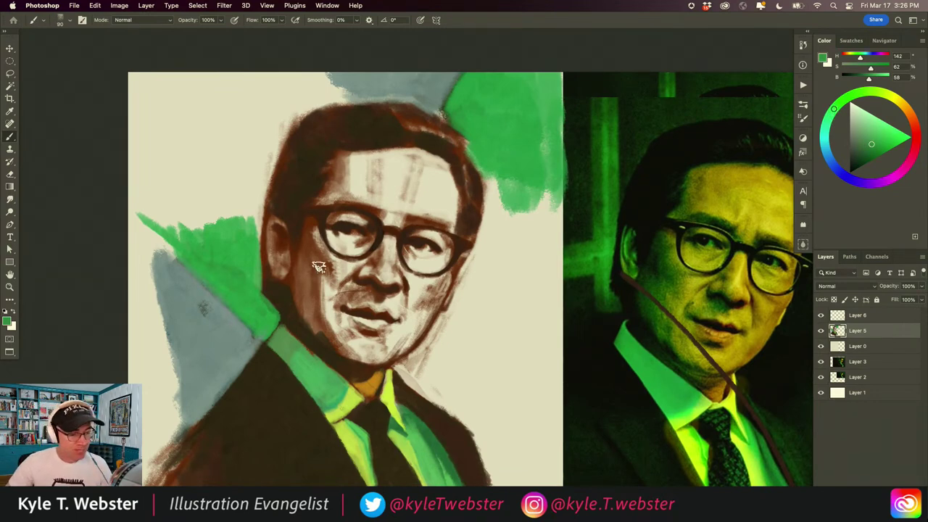
pyautogui.moveTo(328, 268); pyautogui.dragTo(311, 245)
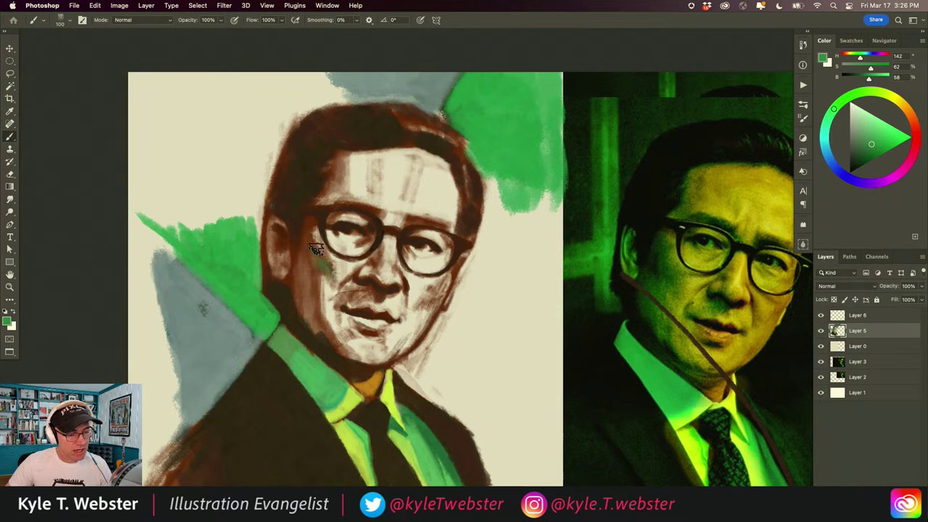
# Step: Darken the green to H 142, S 61, B 43 and shade the near side of the face from temple to jaw
pyautogui.moveTo(869, 146); pyautogui.dragTo(865, 151)
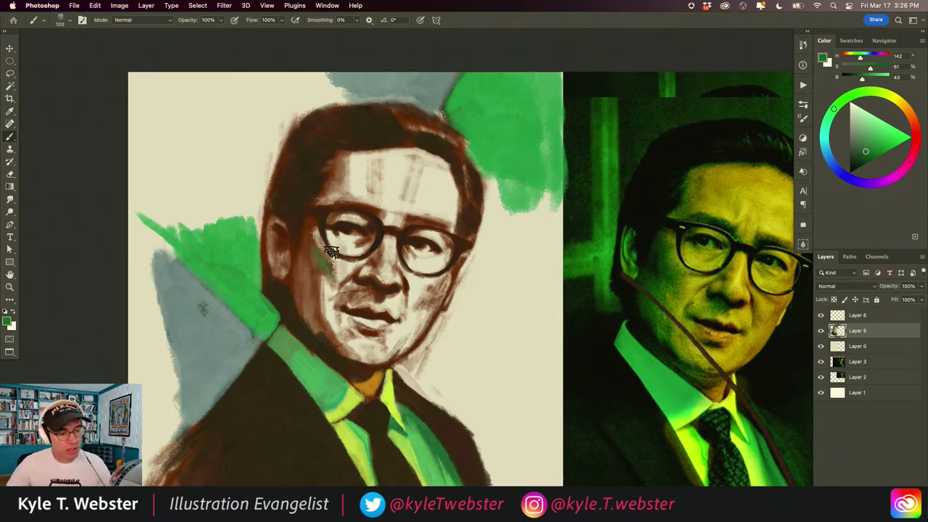
pyautogui.moveTo(315, 256)
pyautogui.mouseDown()
pyautogui.moveTo(308, 227)
pyautogui.moveTo(302, 262)
pyautogui.moveTo(310, 217)
pyautogui.moveTo(300, 278)
pyautogui.moveTo(309, 261)
pyautogui.moveTo(315, 304)
pyautogui.moveTo(300, 279)
pyautogui.moveTo(337, 340)
pyautogui.moveTo(286, 277)
pyautogui.moveTo(330, 332)
pyautogui.mouseUp()
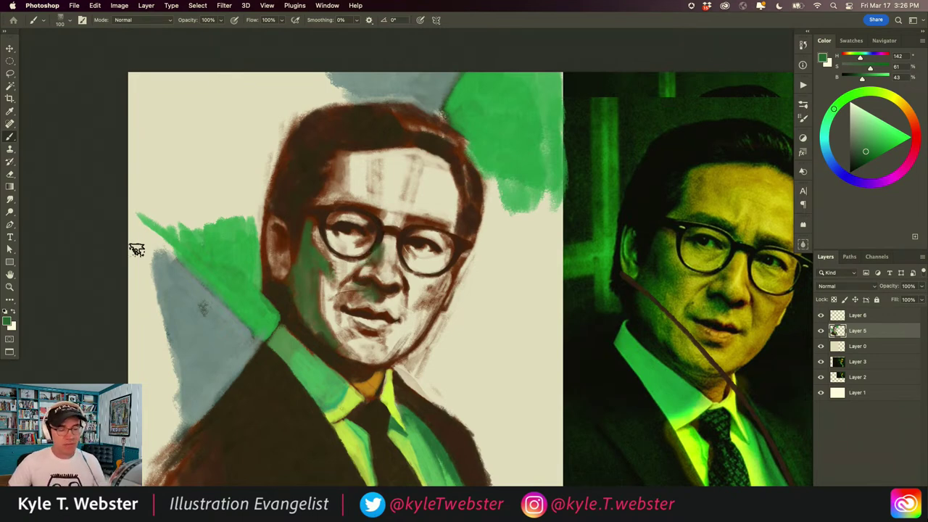
pyautogui.press('super+minus')
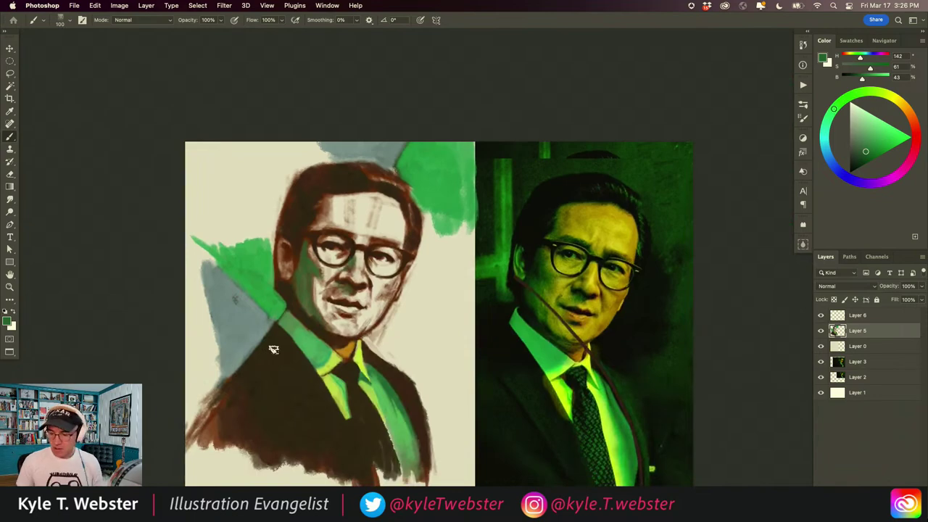